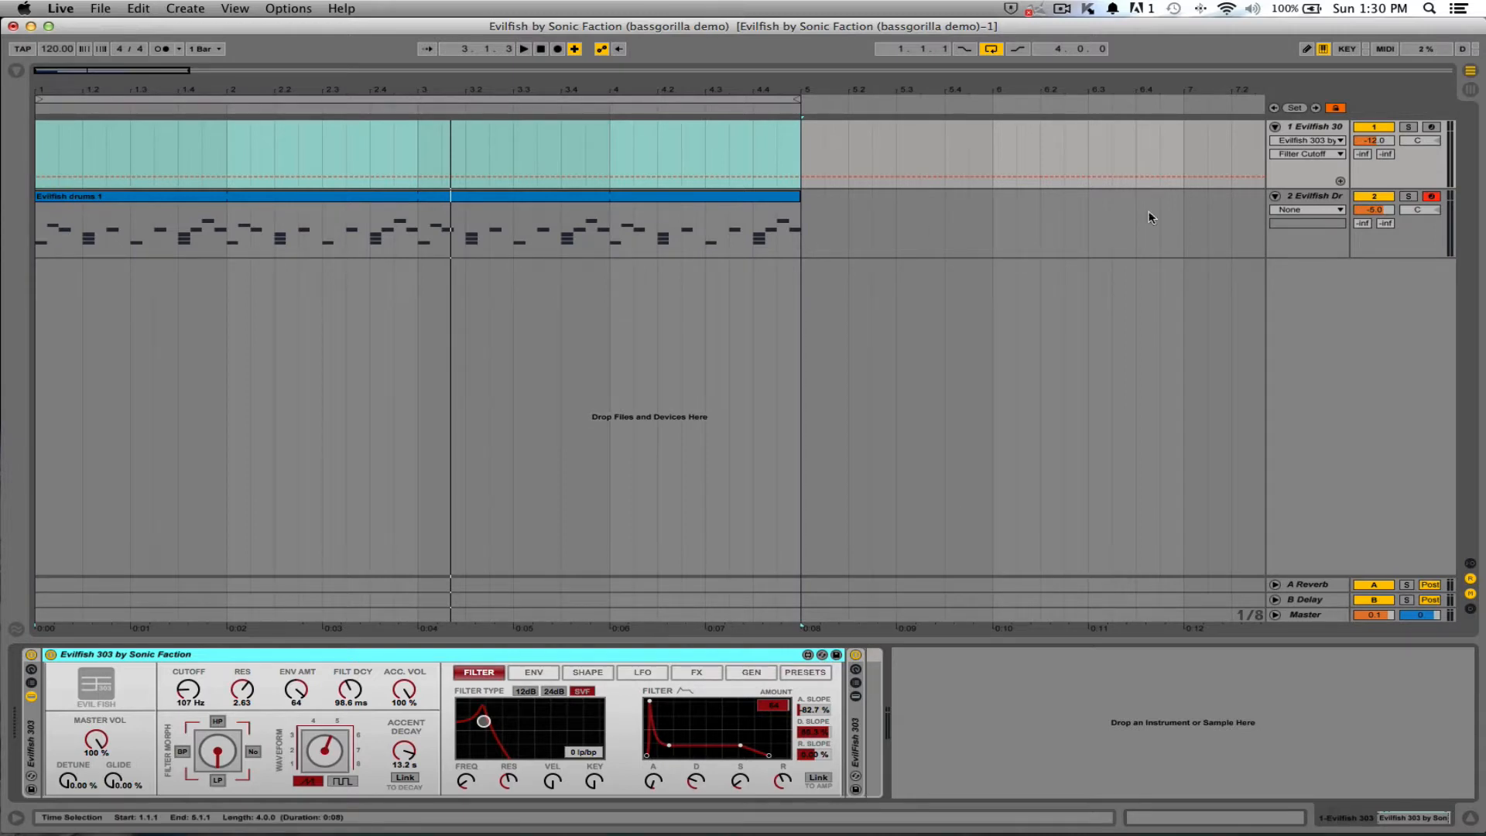
Solo the Evilfish drums track and play its clip from the start of the loop.
left_click(1409, 196)
left_click(538, 198)
key("space")
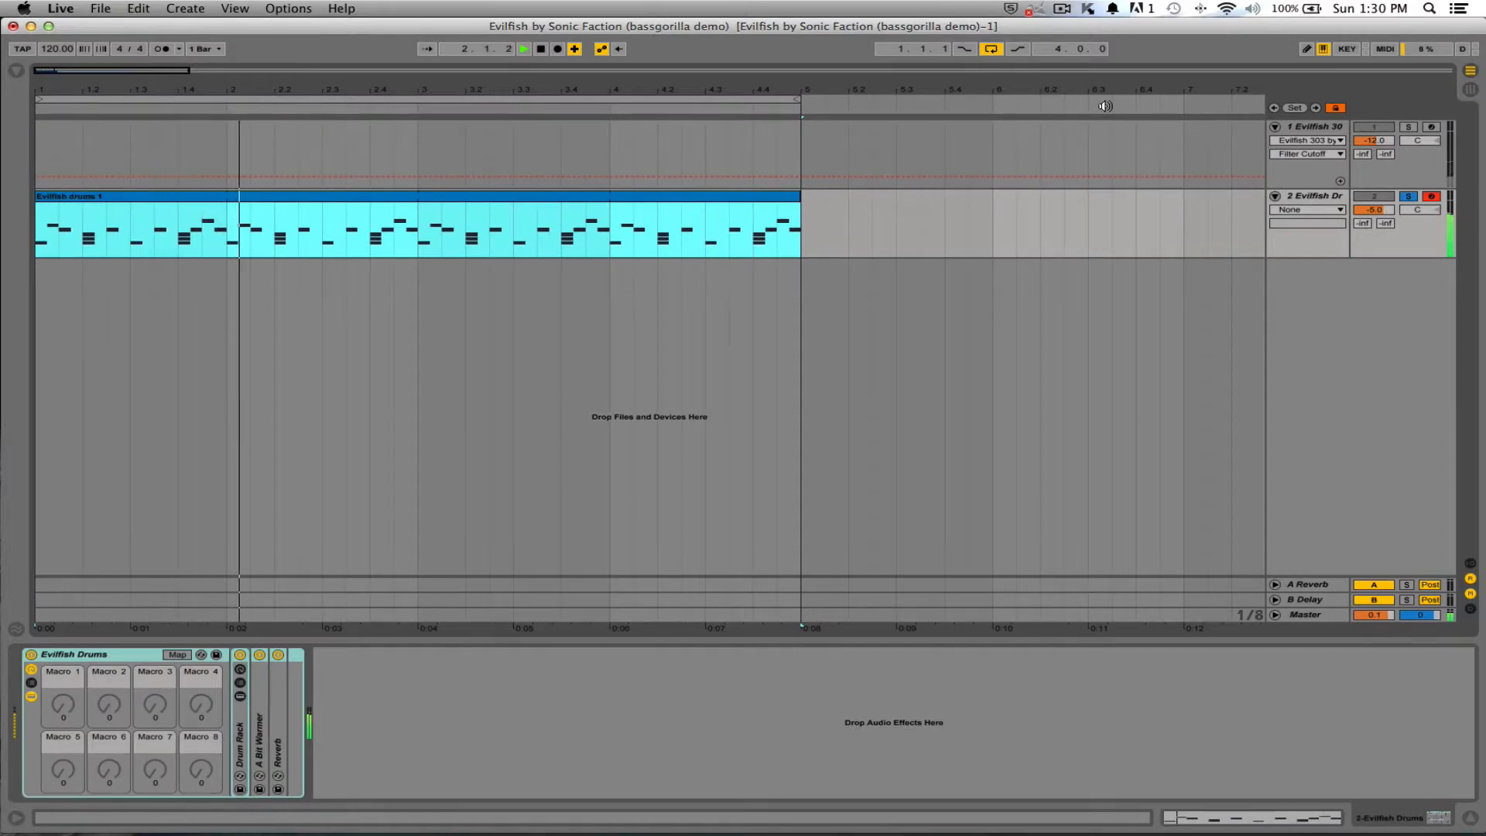
Show the Evilfish 303 instrument on the first track with its random pattern generator page open.
left_click(1316, 127)
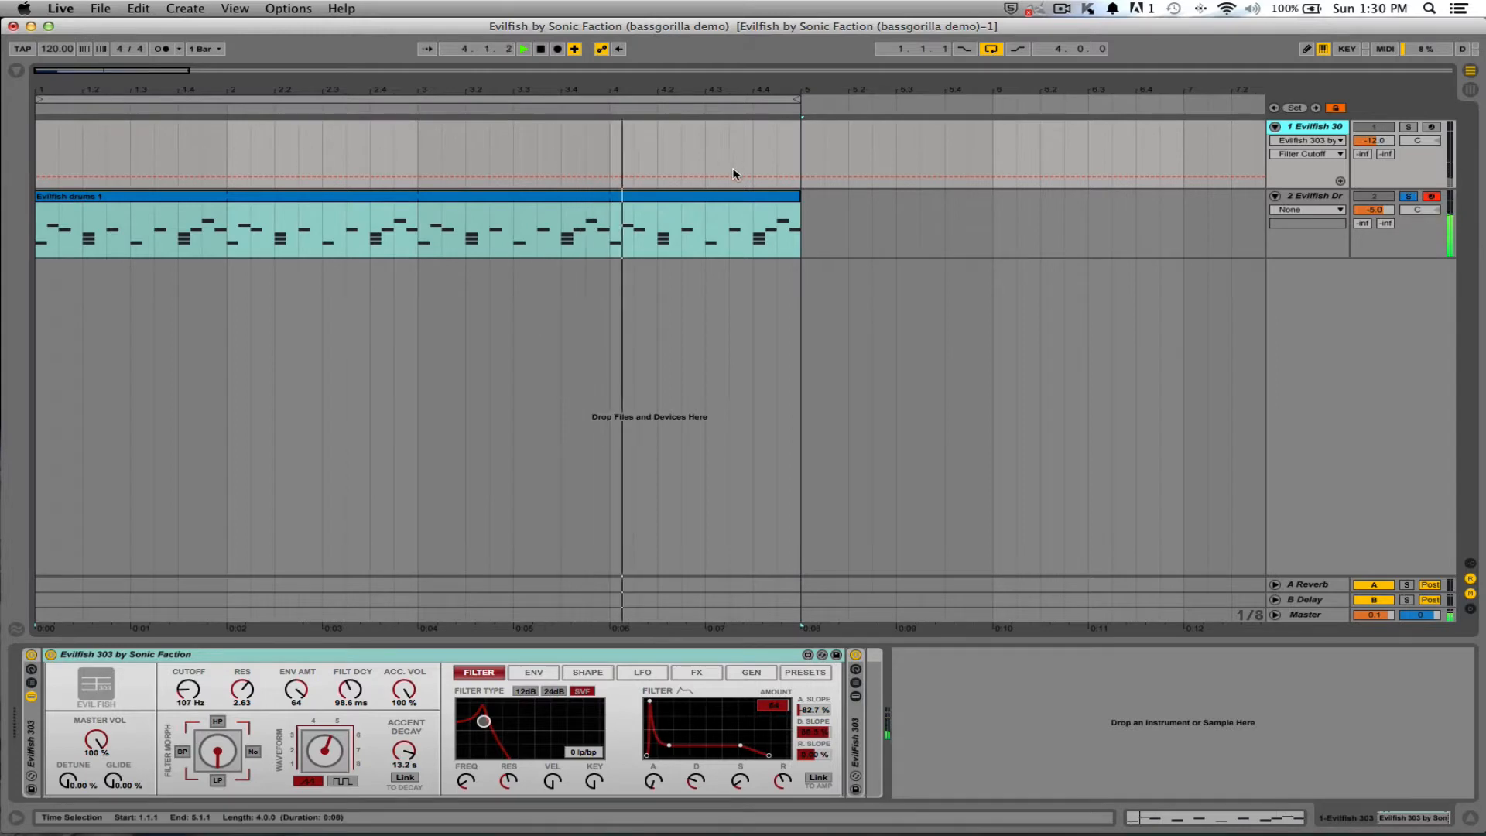
left_click(744, 670)
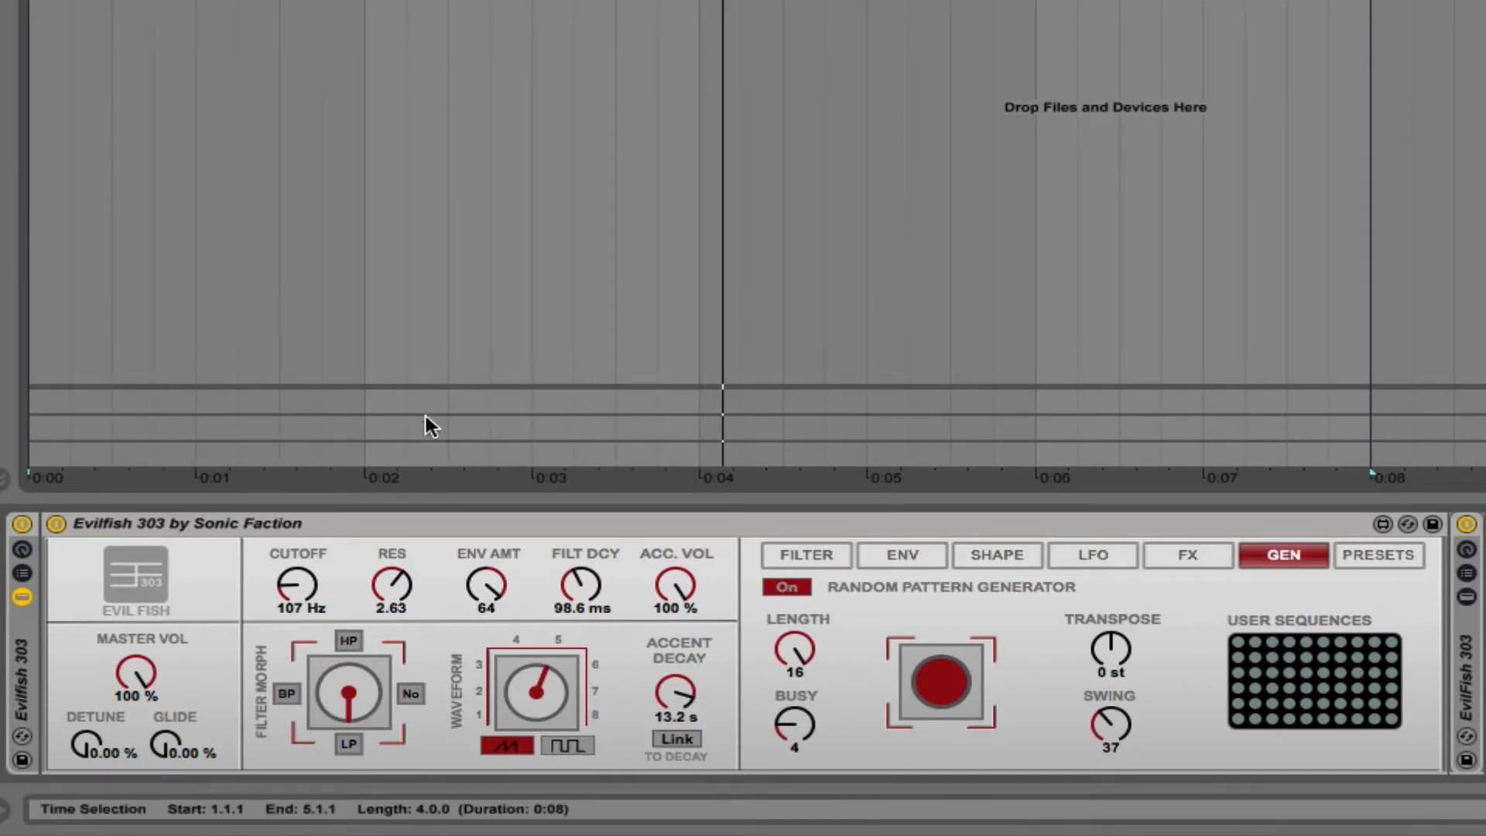
left_click(357, 522)
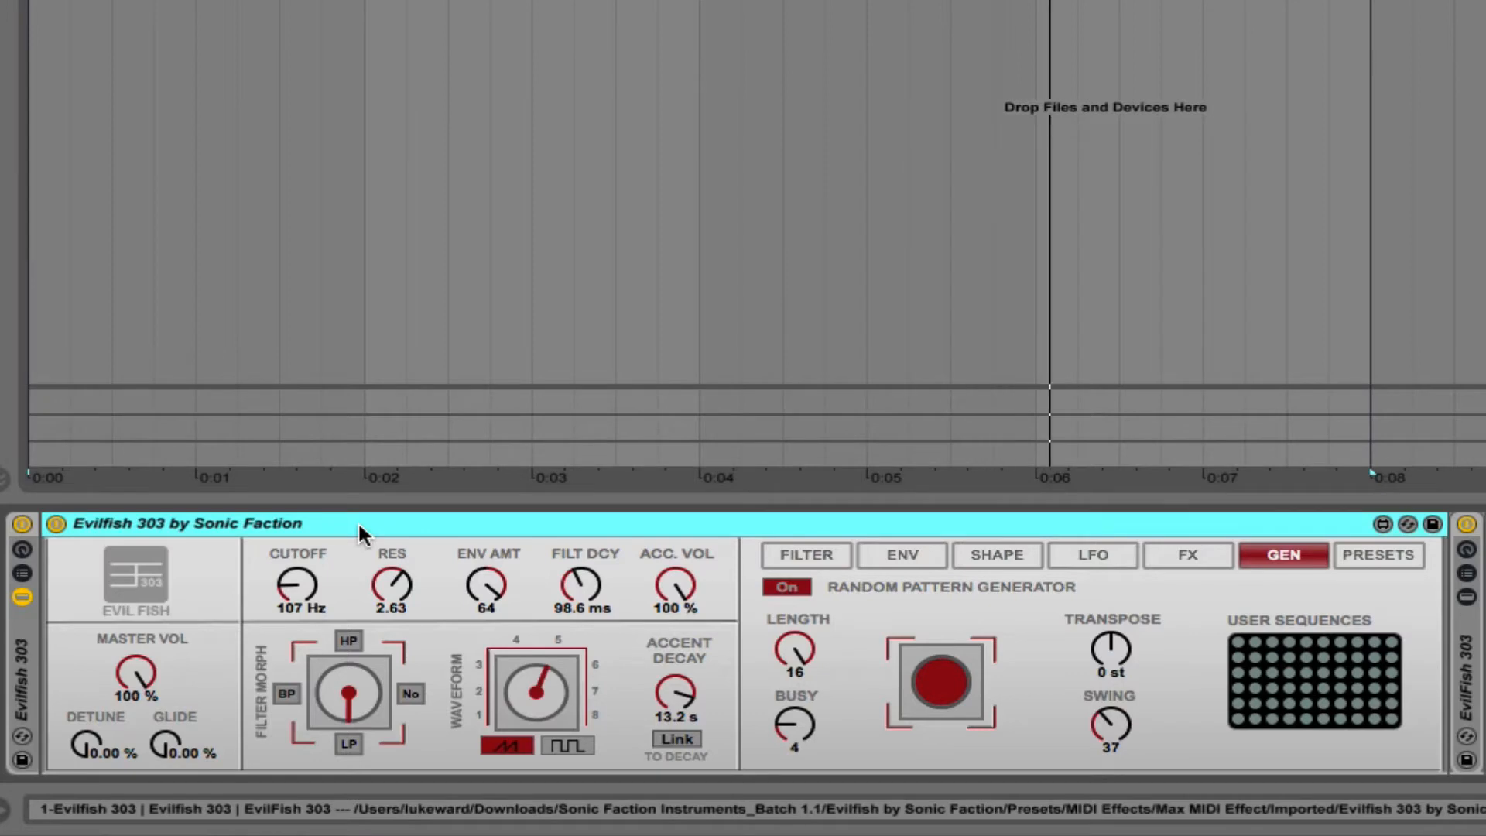
Set the filter cutoff to 162 Hz, resonance to 1.89, envelope amount to 72 and filter decay to 128 ms.
mouse_move(291, 586)
left_mouse_down()
mouse_move(290, 532)
mouse_move(298, 592)
left_mouse_up()
left_click(807, 551)
mouse_move(391, 584)
left_mouse_down()
mouse_move(392, 621)
mouse_move(392, 590)
left_mouse_up()
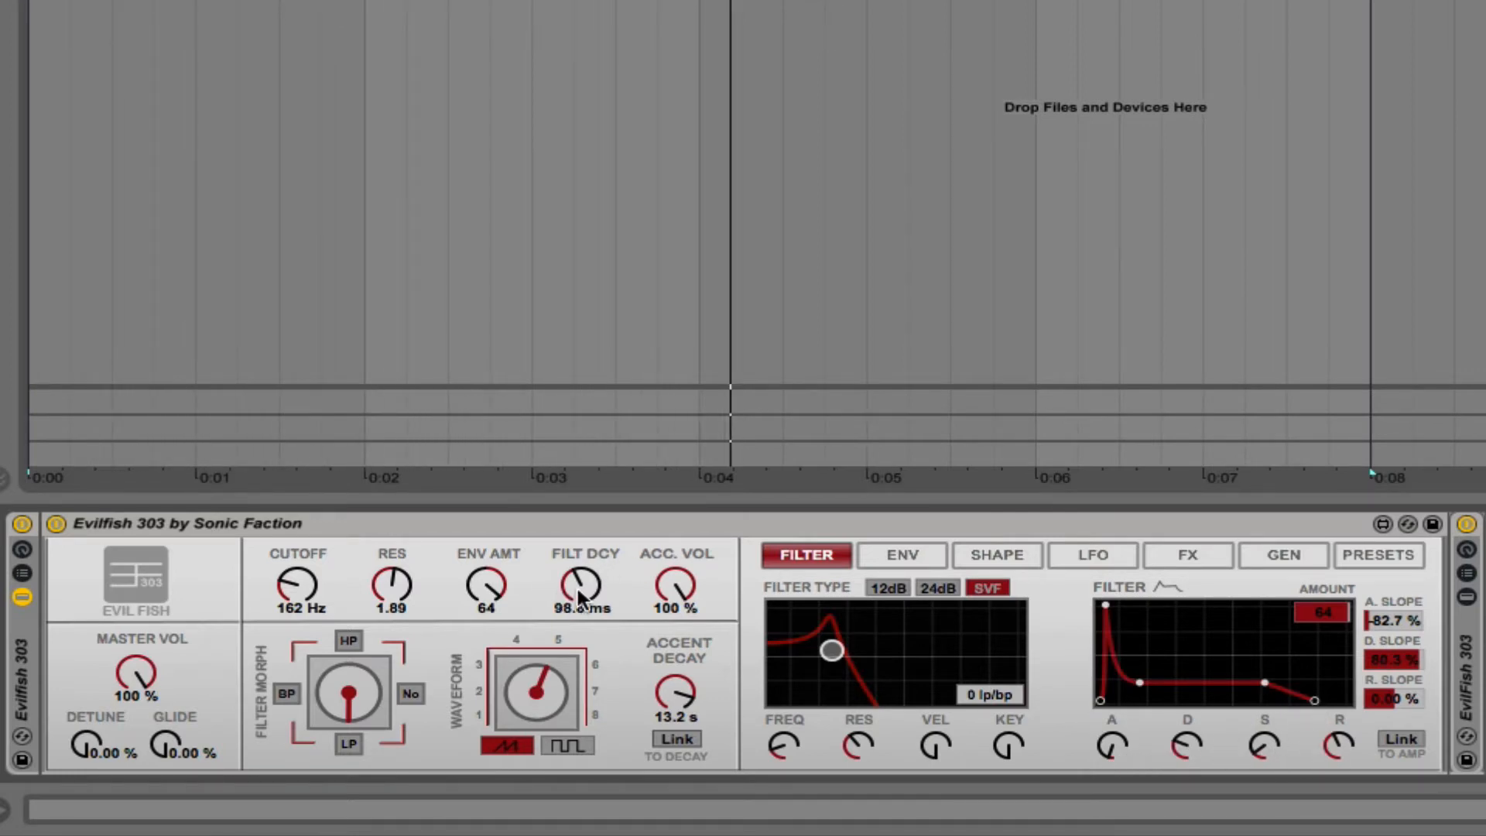
left_click_drag(580, 596, 486, 480)
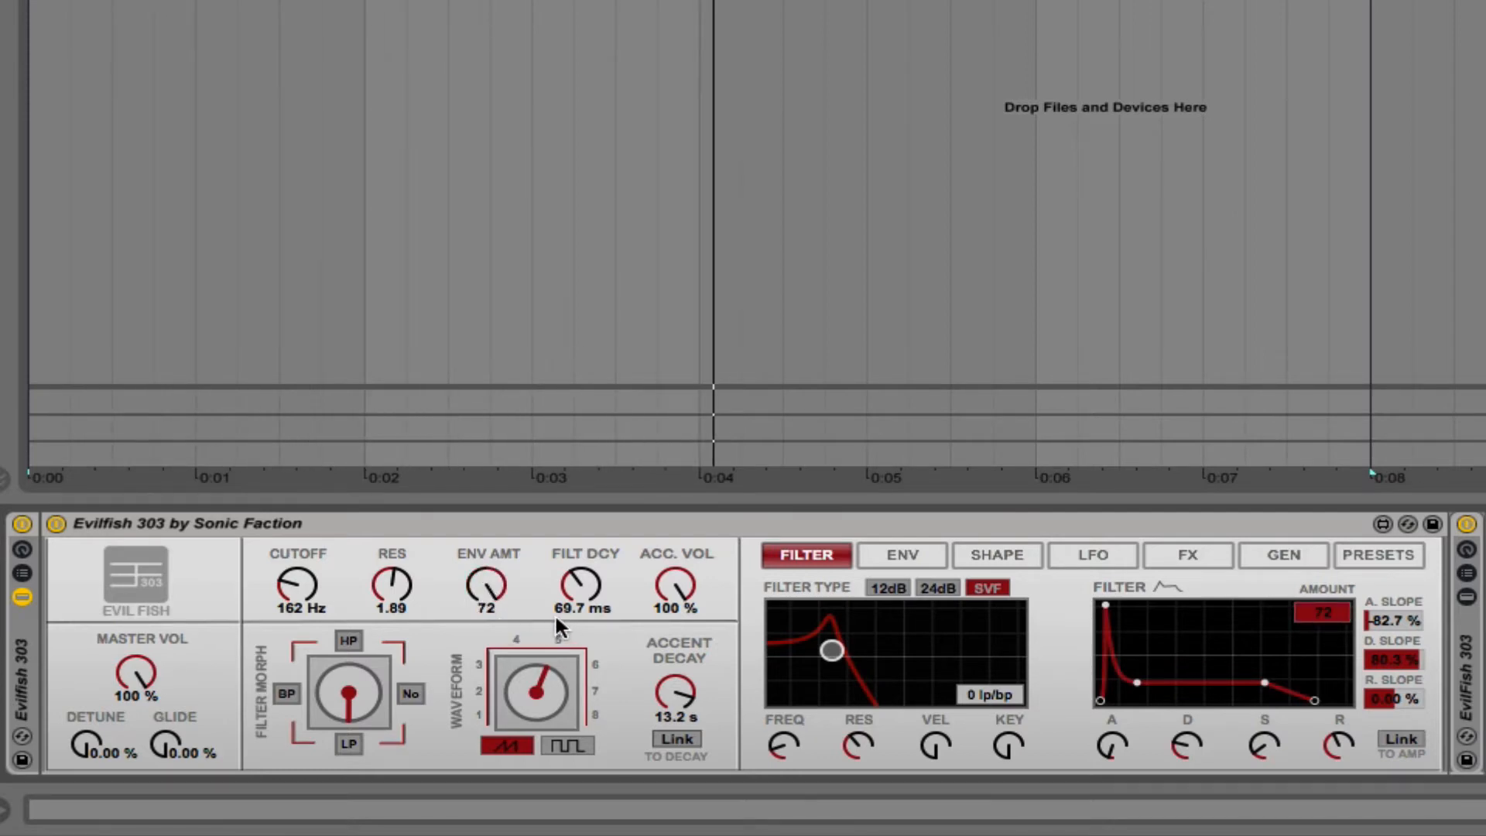
mouse_move(580, 586)
left_mouse_down()
mouse_move(580, 542)
mouse_move(581, 596)
left_mouse_up()
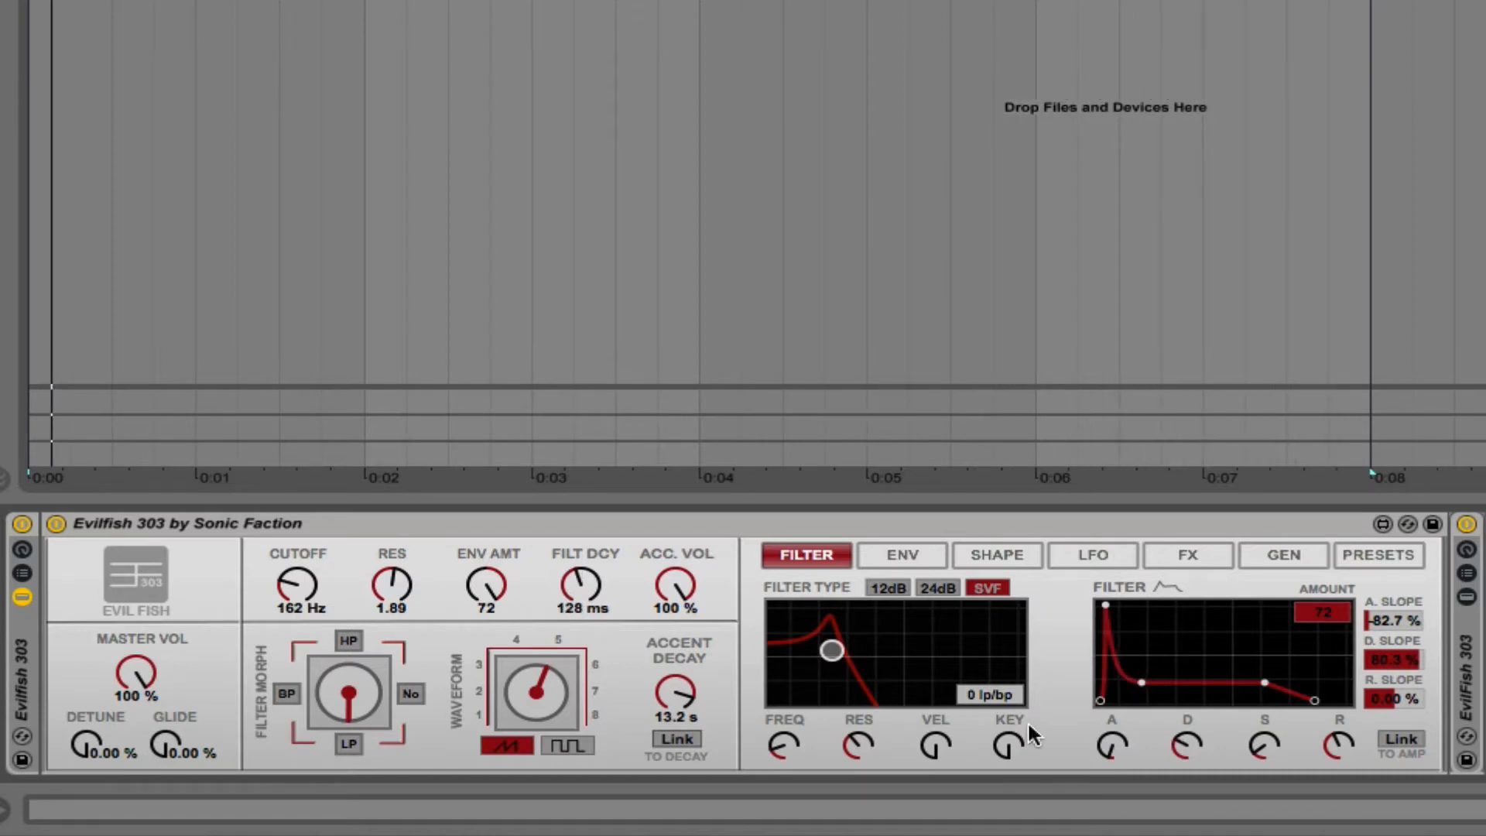
Lengthen the filter envelope's attack and set its attack slope to -63.8 % and release slope to 23.6 %.
left_click_drag(1088, 753, 1087, 730)
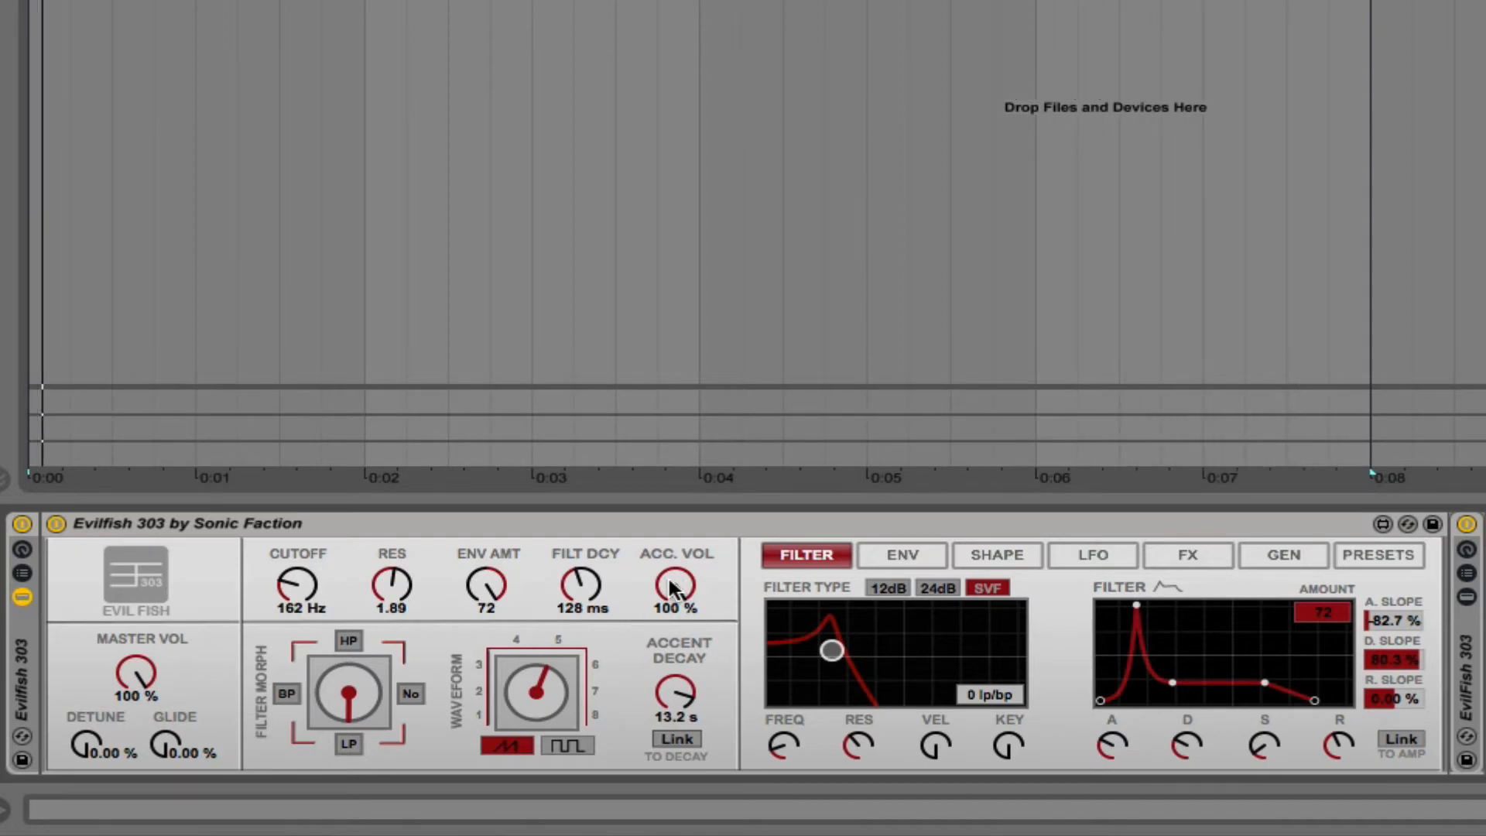
mouse_move(673, 590)
left_mouse_down()
mouse_move(674, 654)
mouse_move(673, 596)
left_mouse_up()
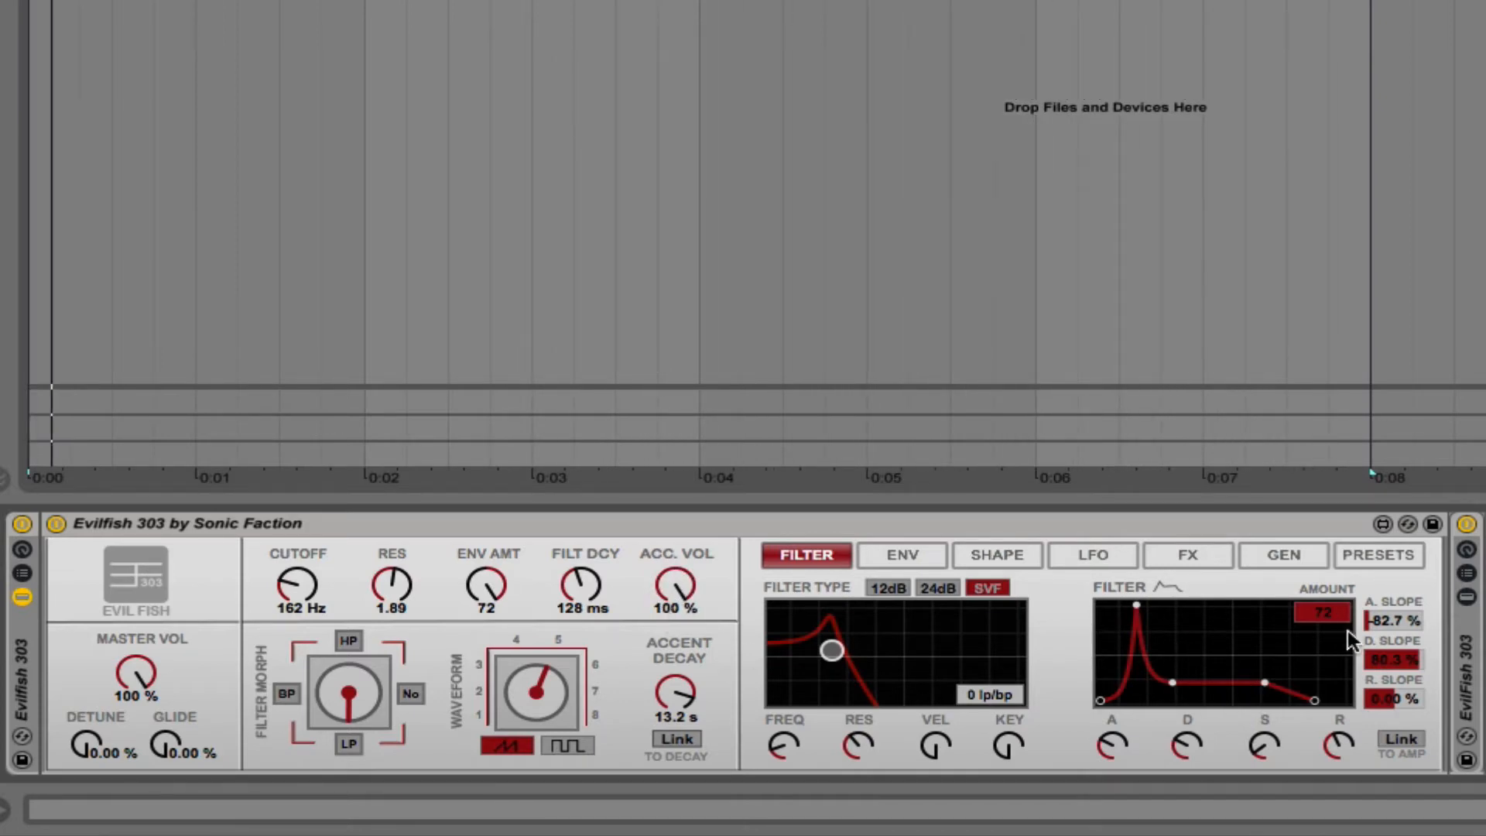
mouse_move(1399, 619)
left_mouse_down()
mouse_move(1399, 572)
mouse_move(1392, 675)
mouse_move(1392, 628)
left_mouse_up()
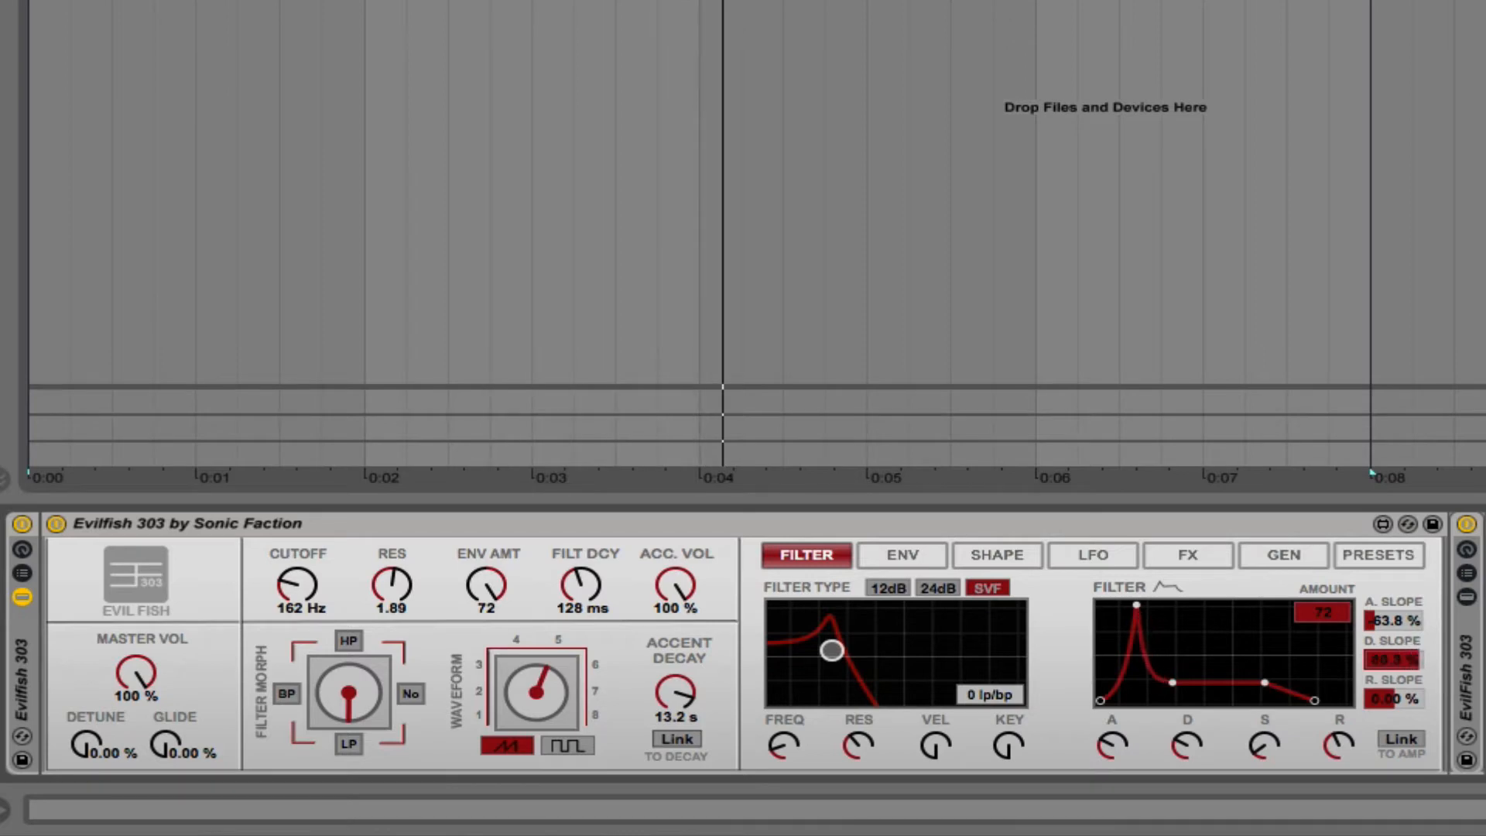
left_click_drag(1385, 700, 1385, 700)
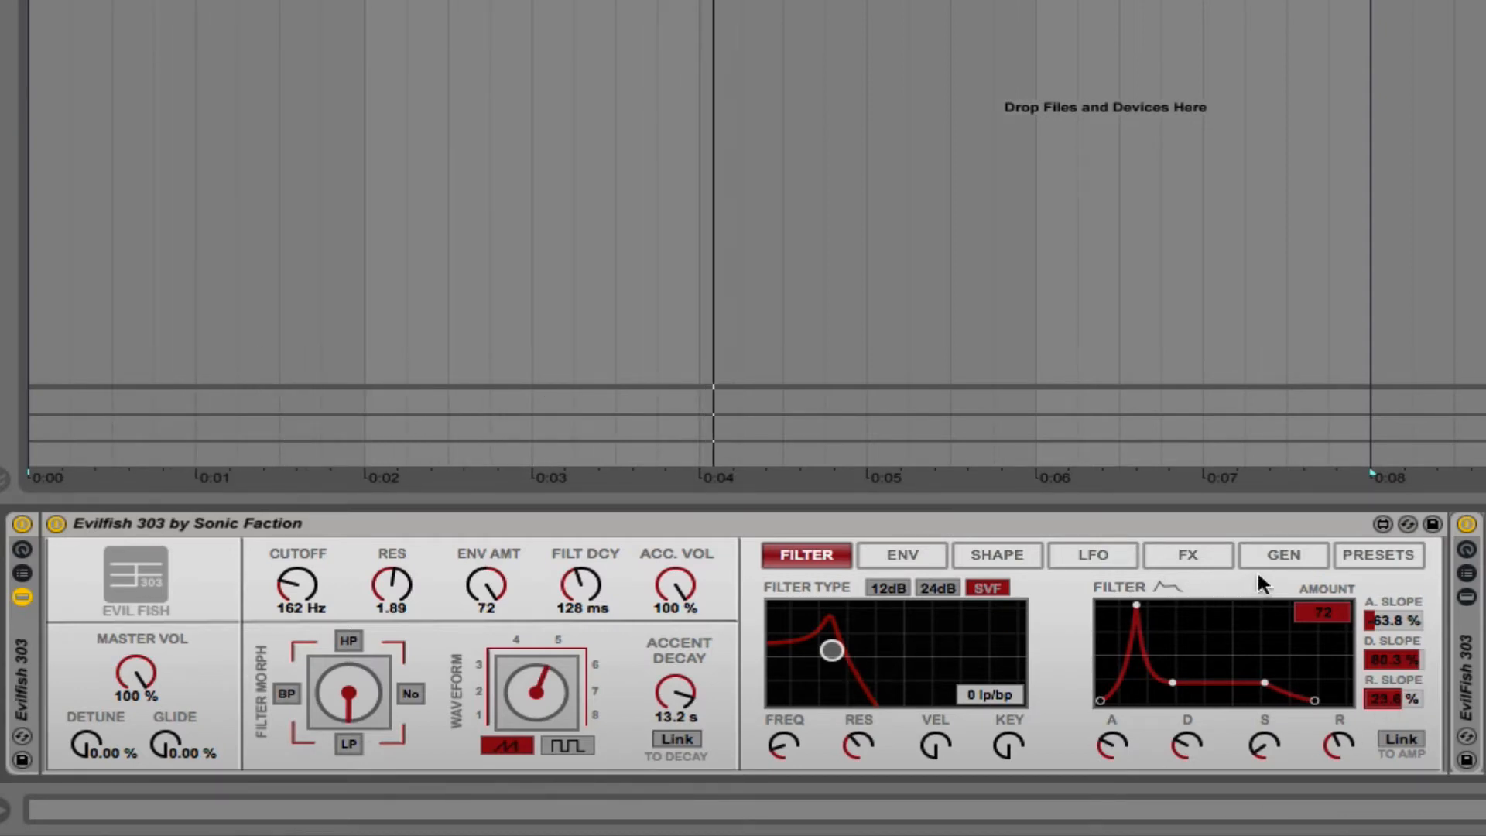
Load the Dad Bass factory preset in the Evilfish 303.
left_click(1282, 554)
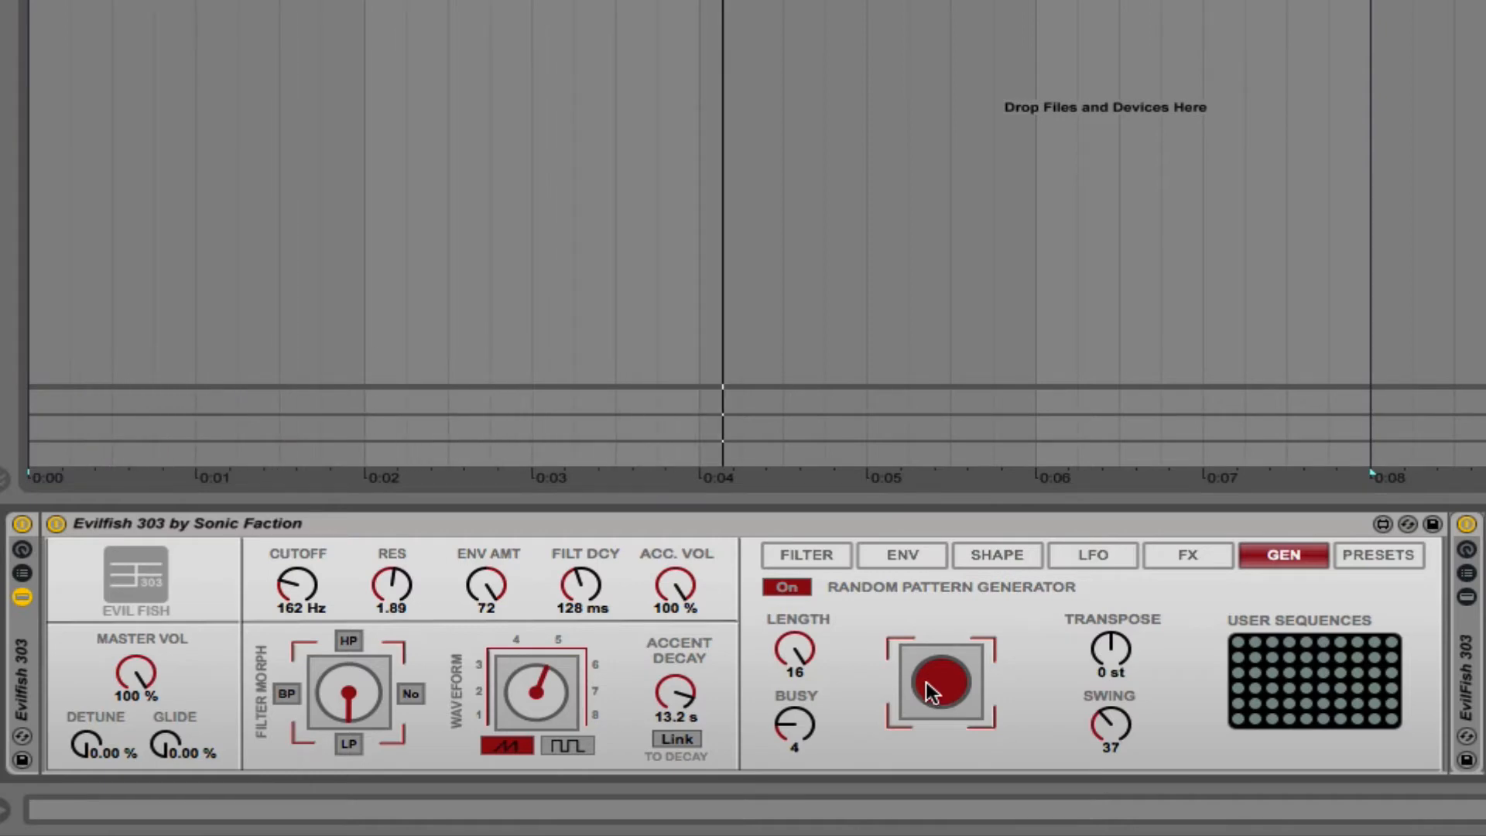
left_click(1376, 559)
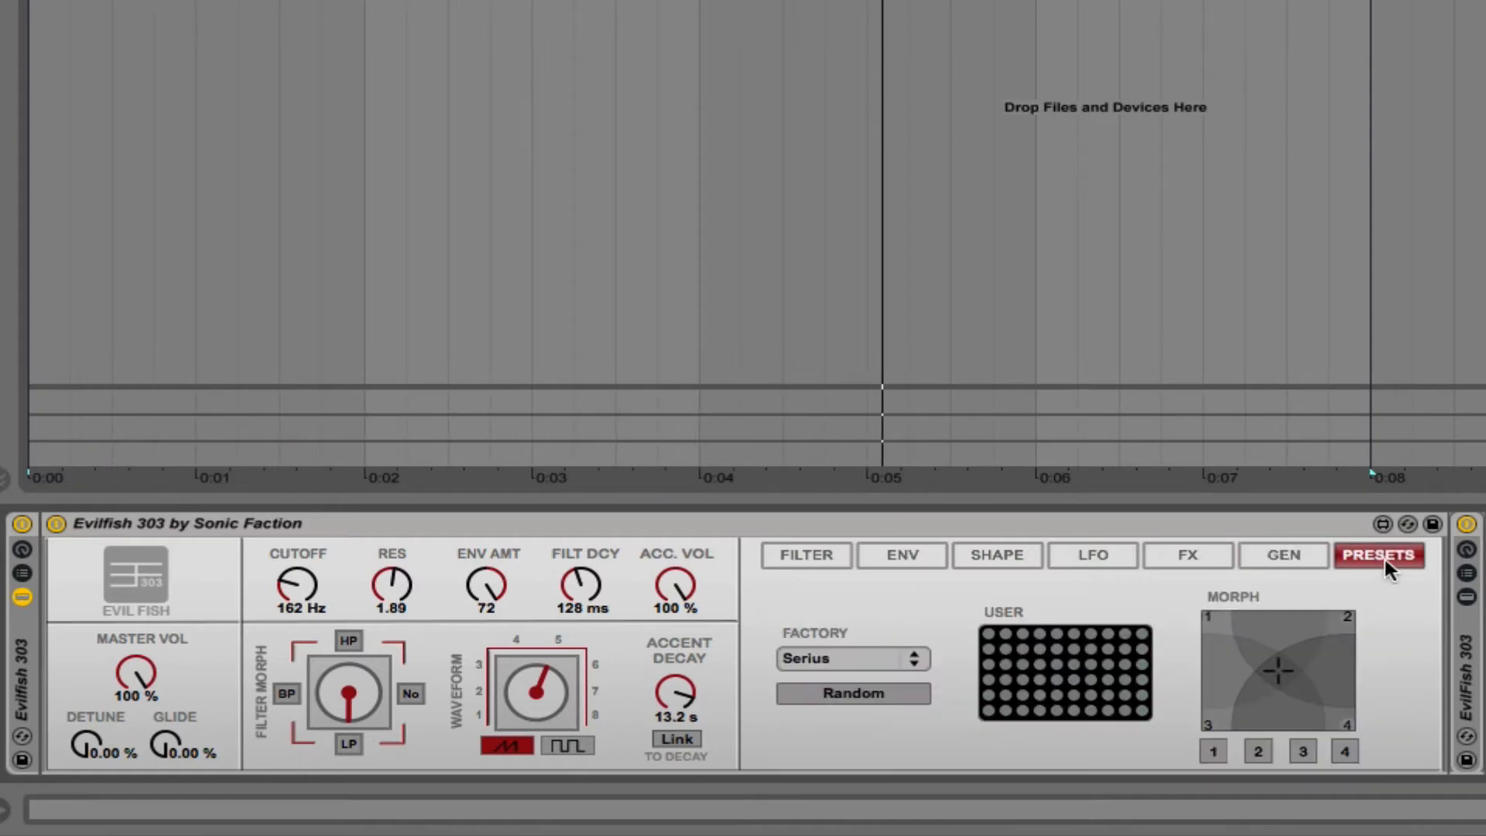
left_click(851, 652)
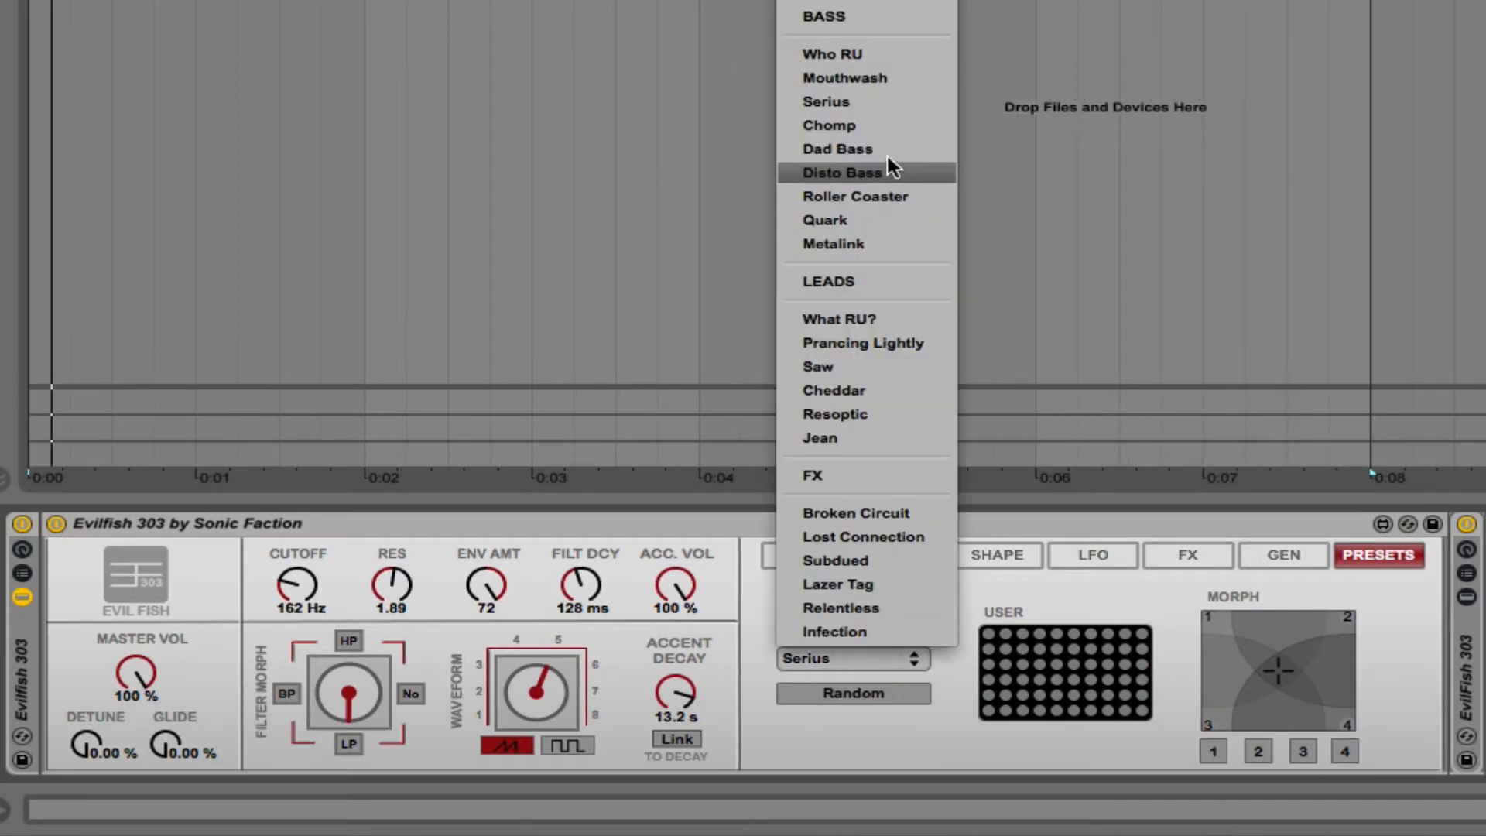
left_click(859, 150)
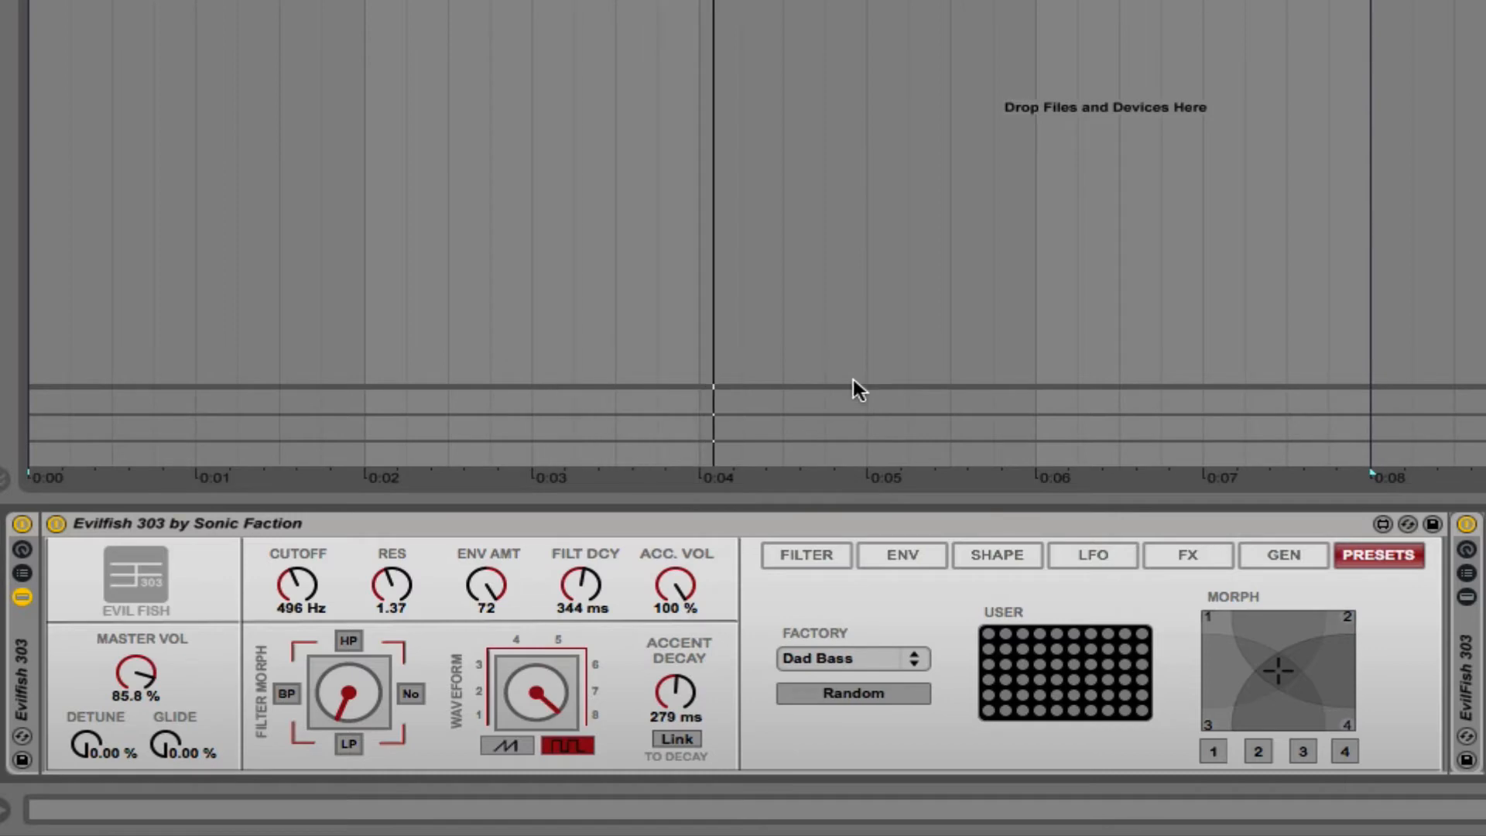
Set the reverb effect's amount to 18.1 % and its time to 31.
left_click(1186, 563)
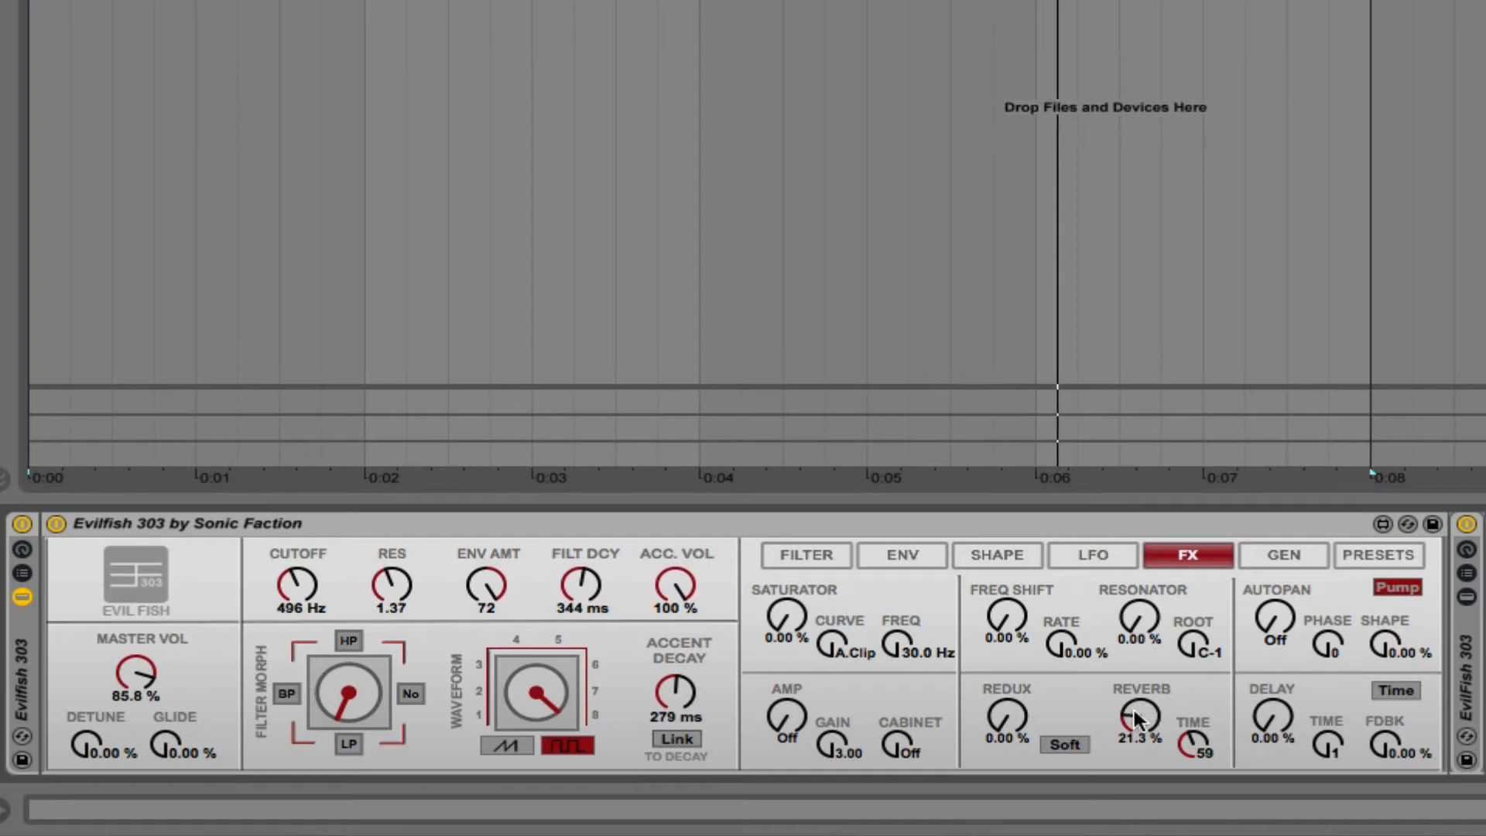
left_click_drag(1188, 747, 1188, 780)
left_click_drag(1140, 717, 1188, 751)
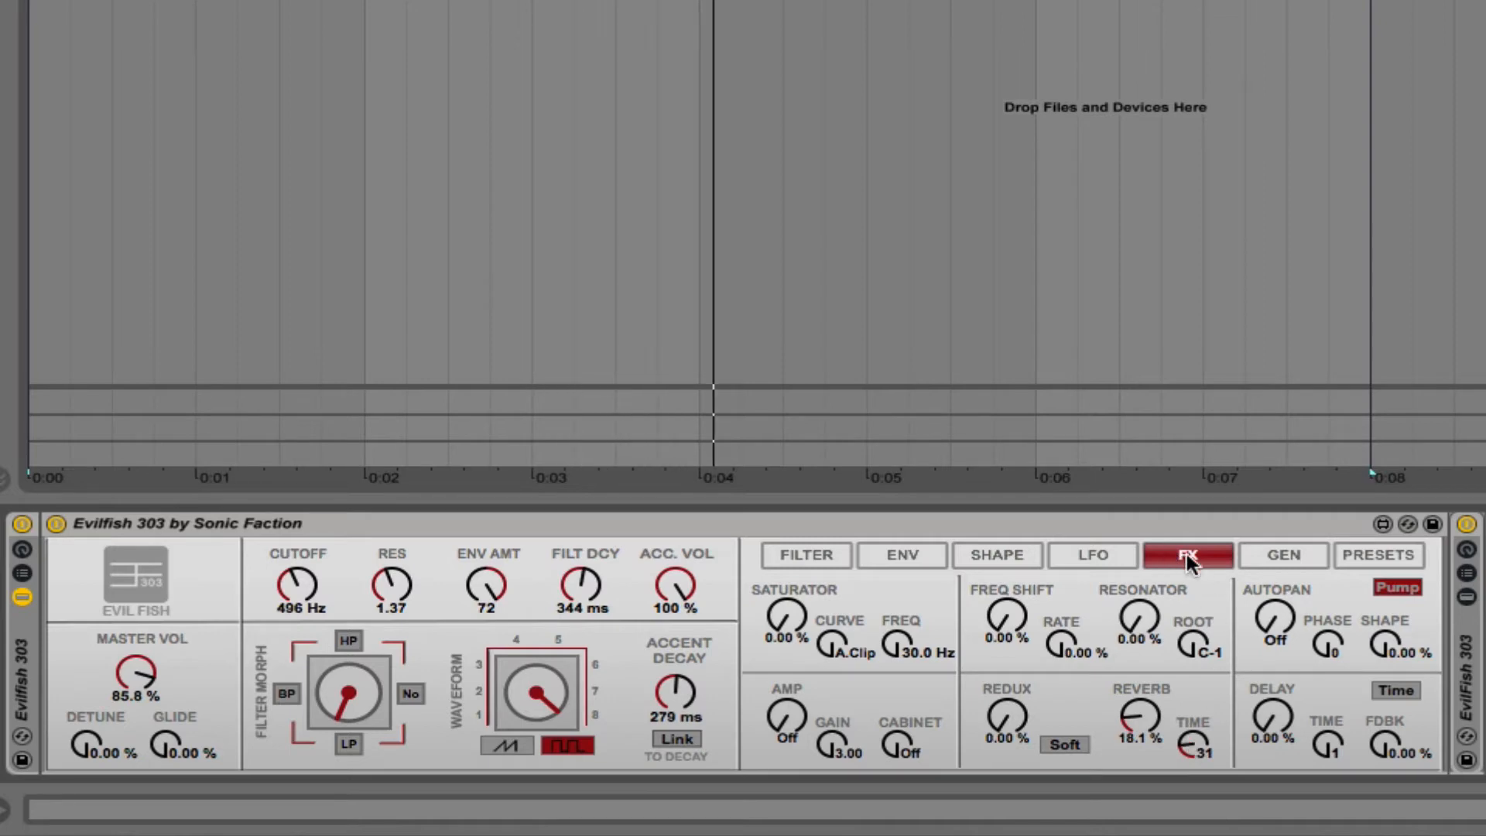
Morph the filter from low-pass to the notch response.
left_click(842, 560)
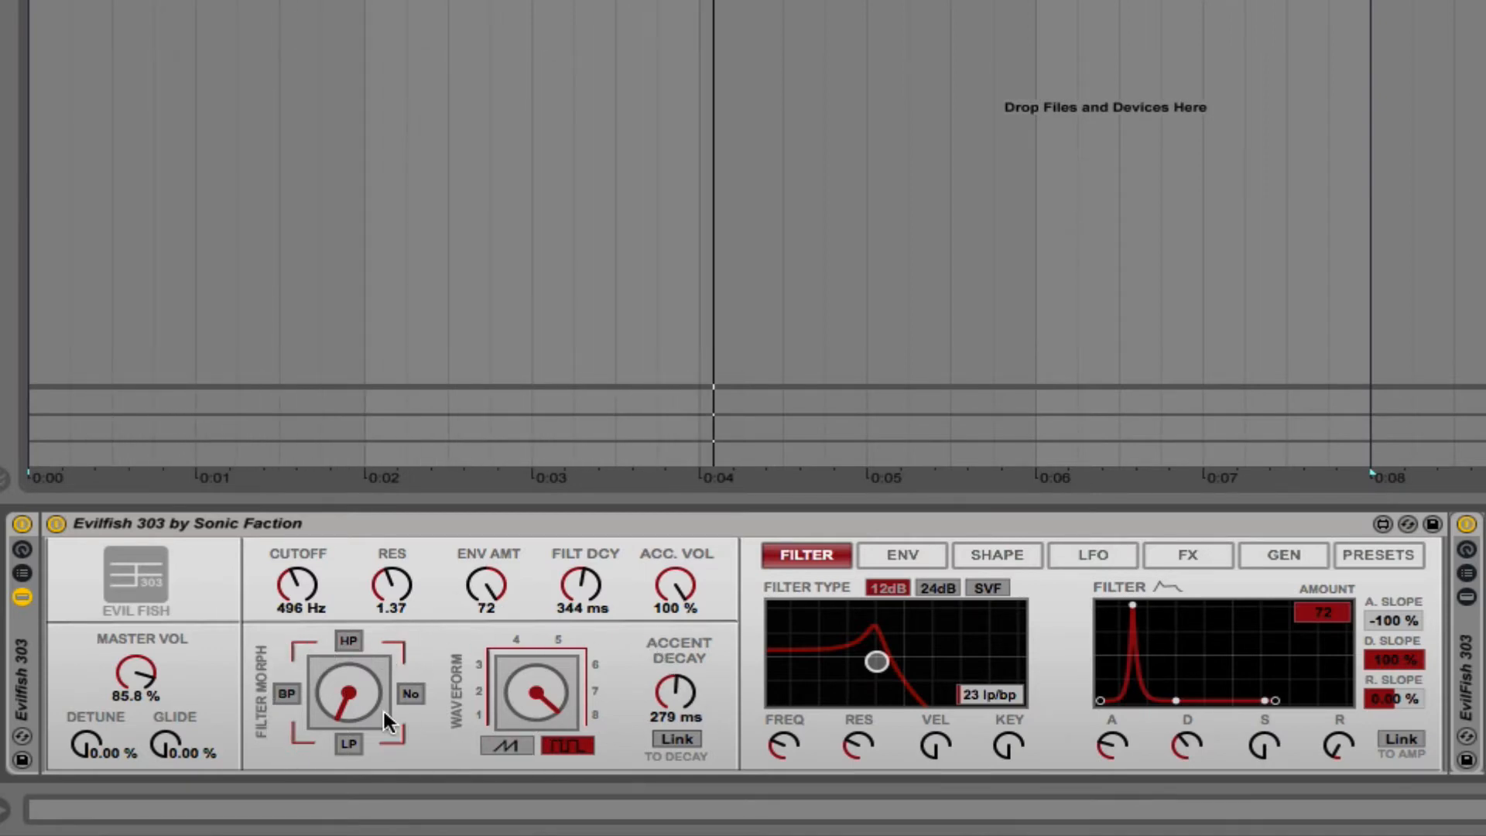
mouse_move(340, 699)
left_mouse_down()
mouse_move(341, 650)
mouse_move(340, 700)
left_mouse_up()
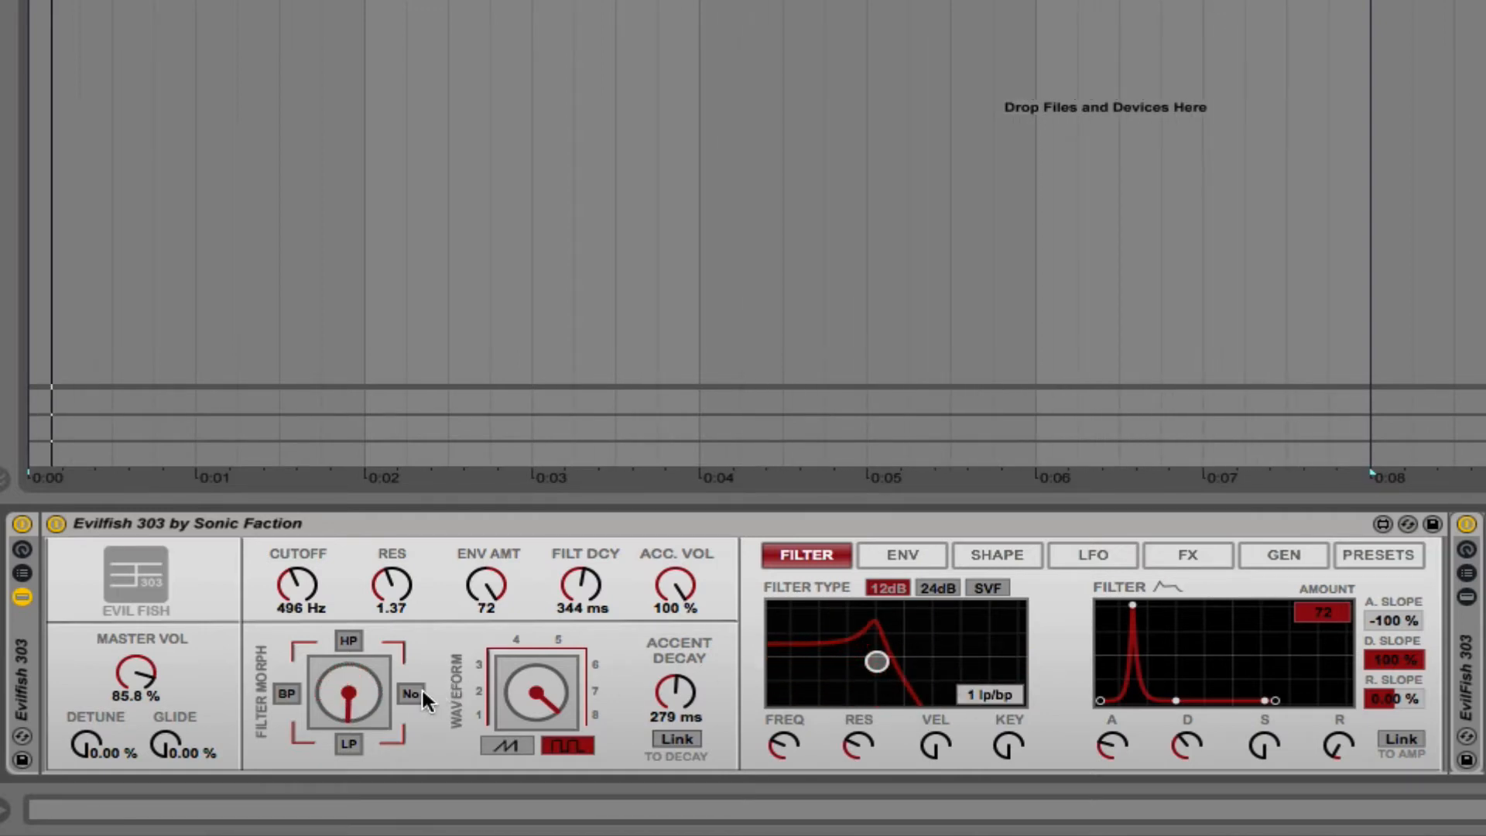
left_click_drag(335, 699, 335, 565)
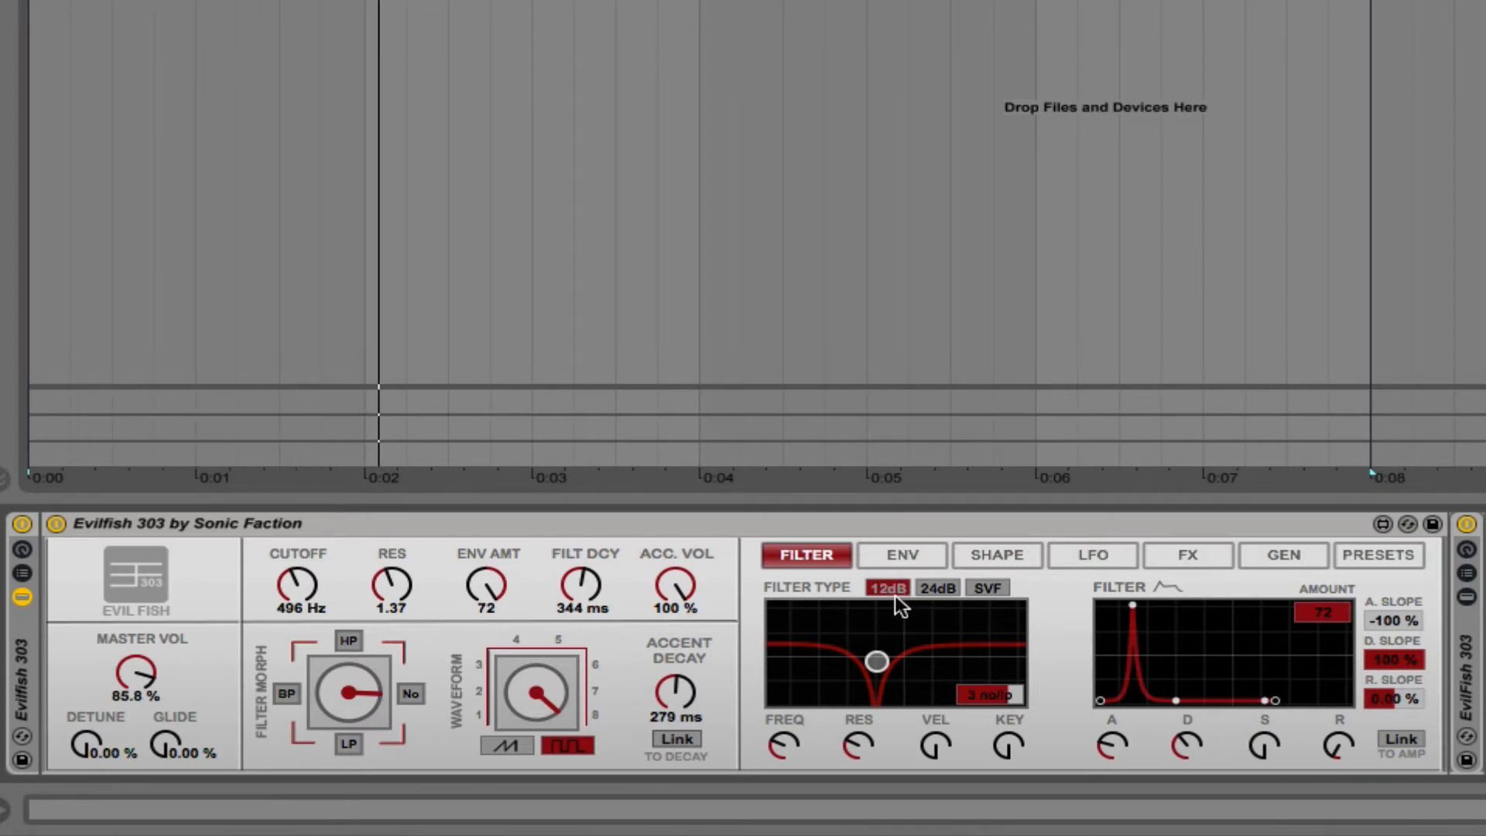
Switch the filter type to 24dB and set its resonance to 5.93 and cutoff to 363 Hz.
left_click(928, 588)
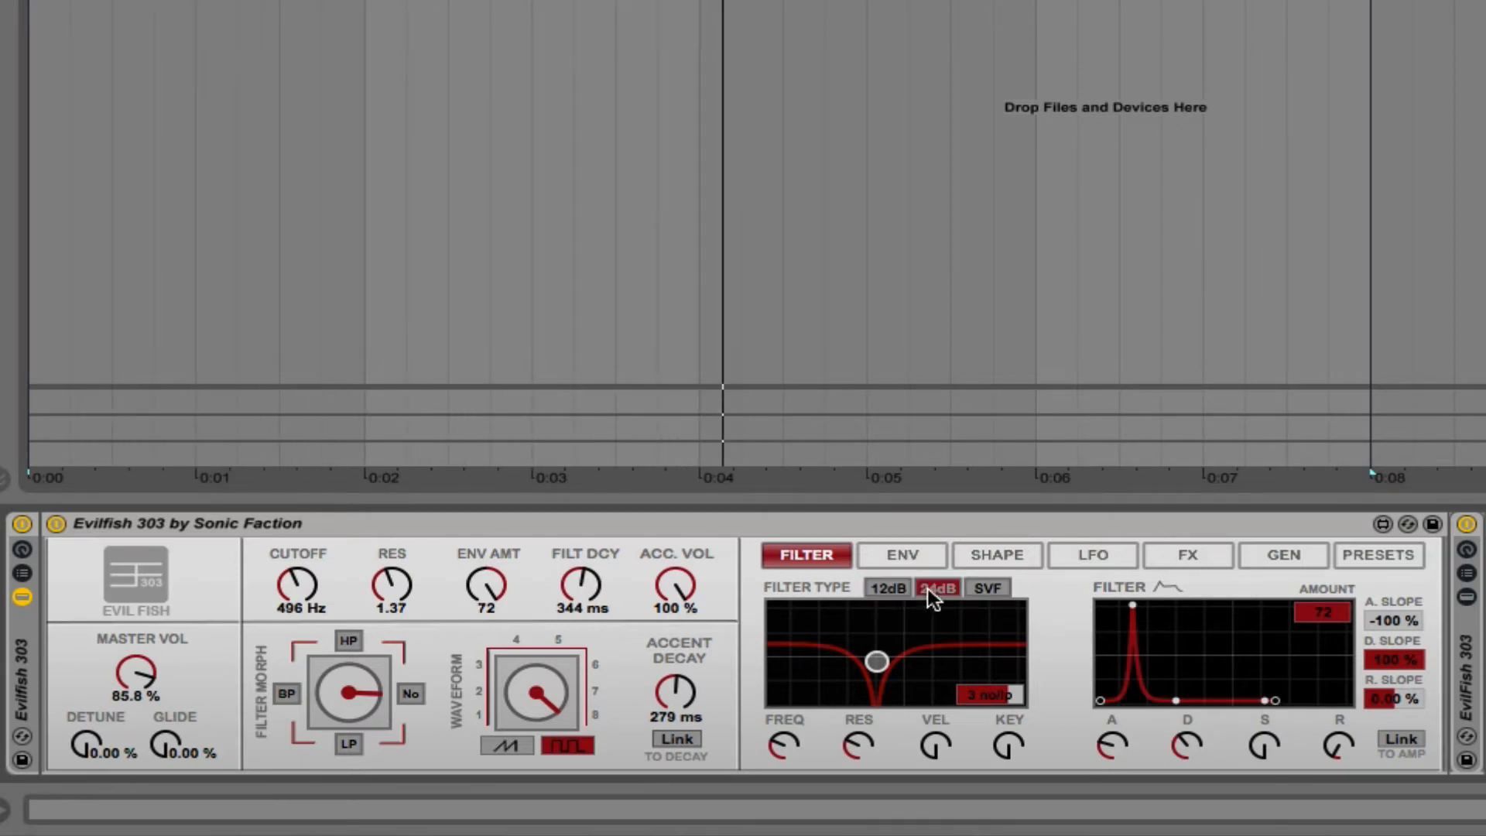
left_click_drag(857, 741, 858, 684)
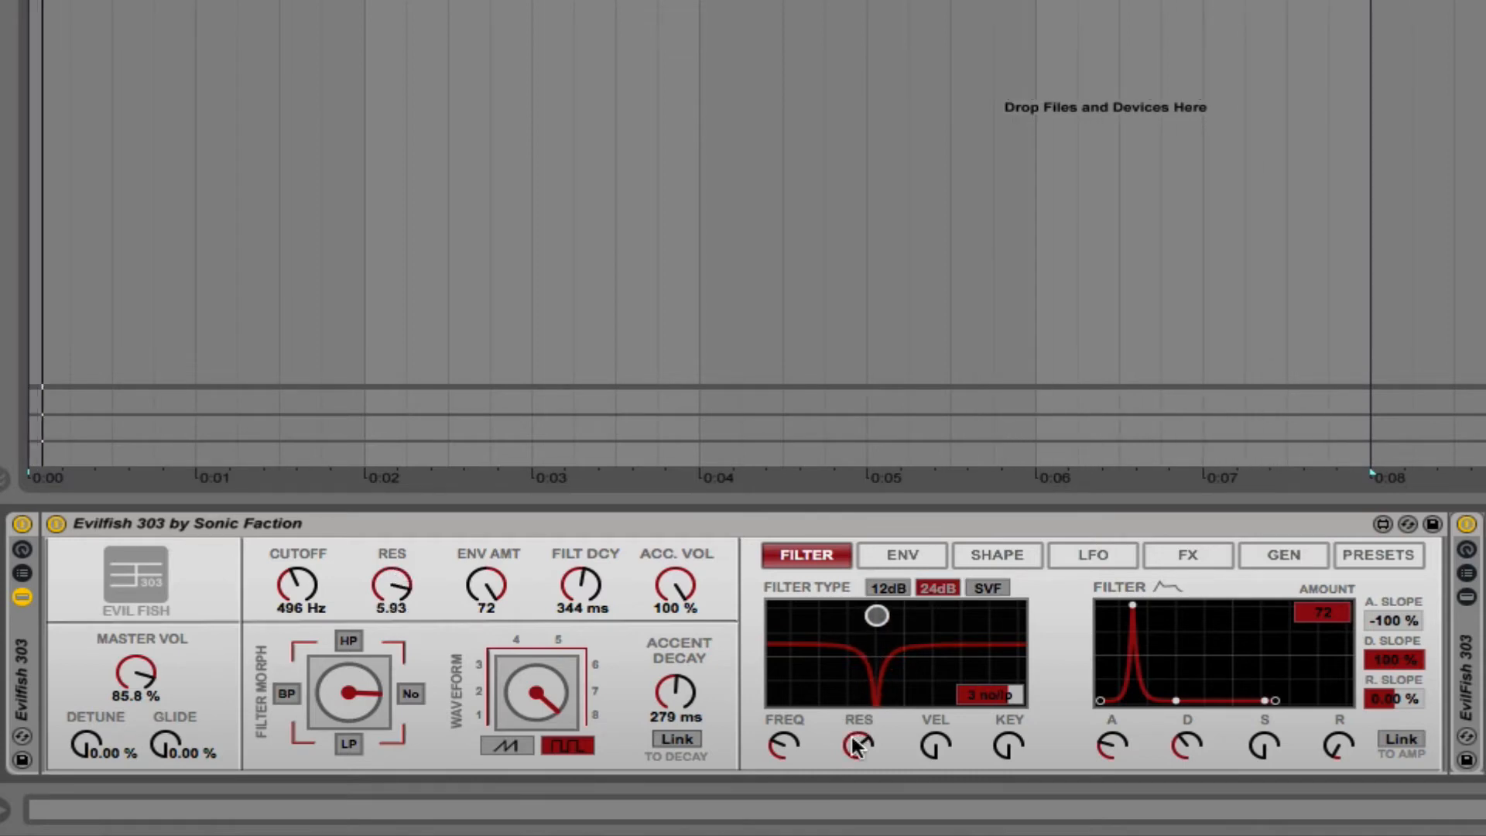
mouse_move(784, 745)
left_mouse_down()
mouse_move(783, 726)
mouse_move(797, 759)
left_mouse_up()
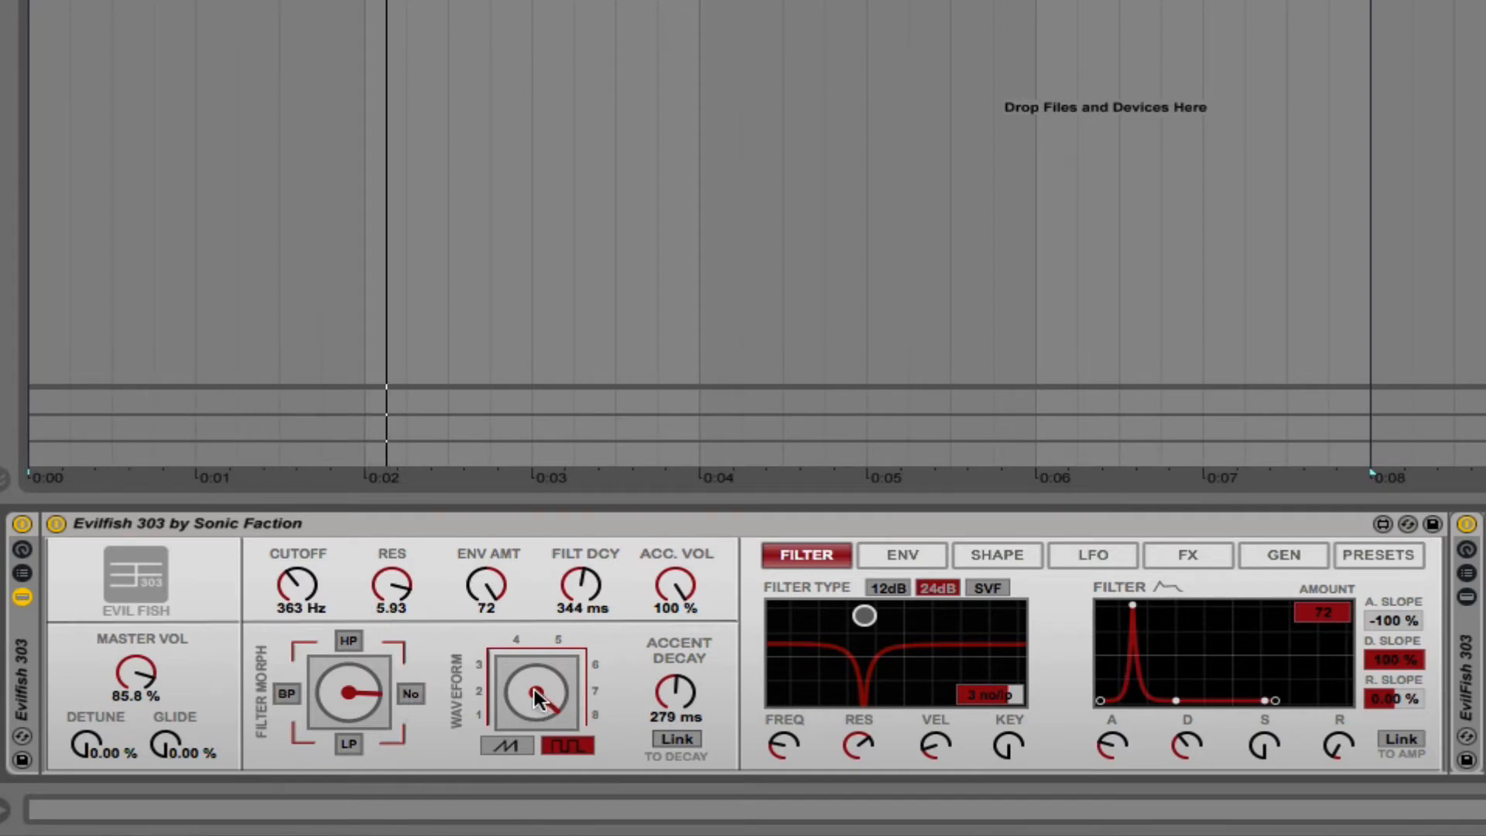
Morph the oscillator waveform between saw and square, ending on square, and set the unlinked accent decay to 82.9 ms.
left_click_drag(536, 698, 536, 805)
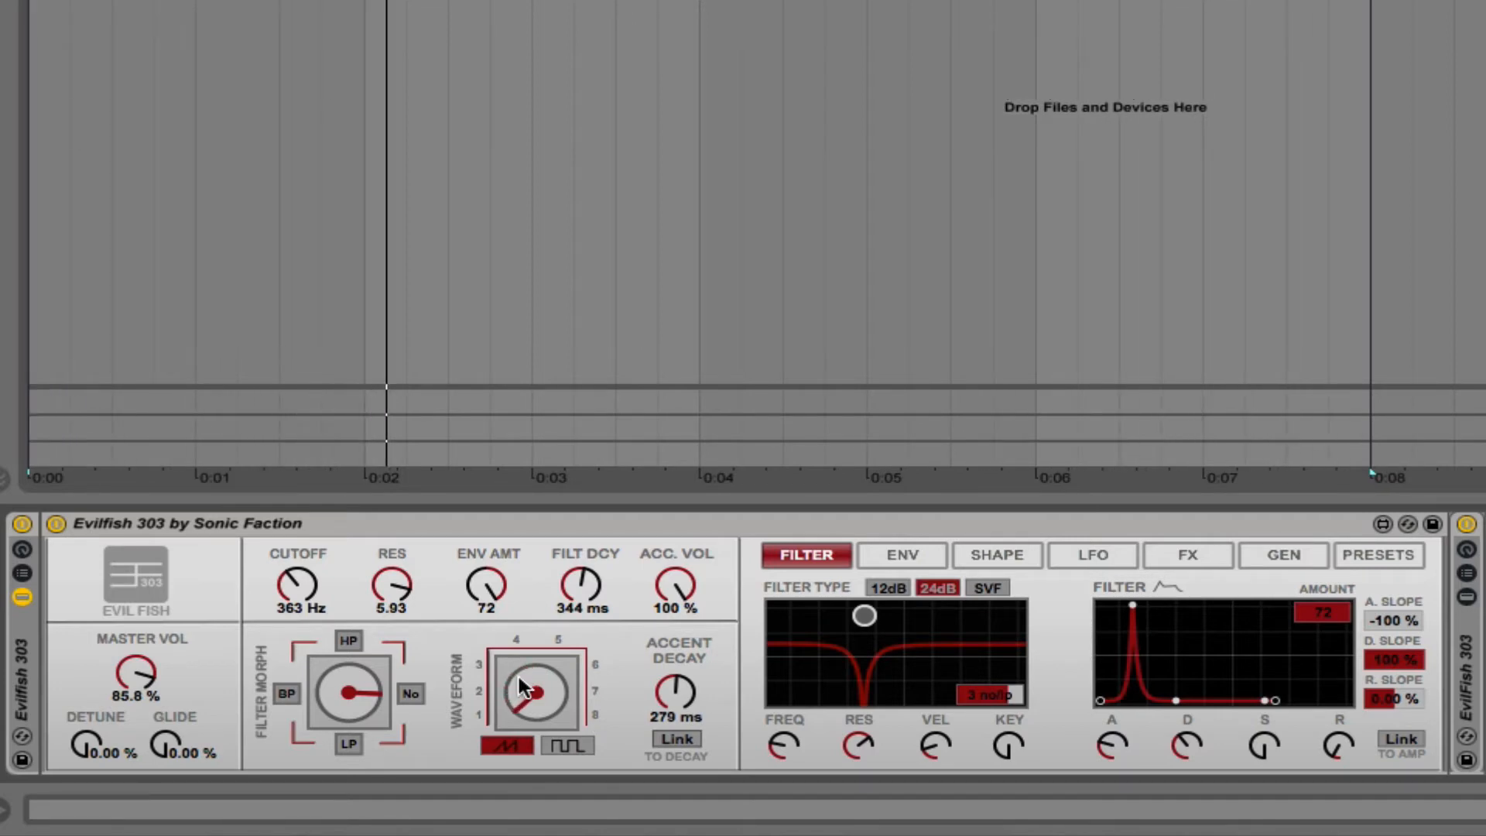
left_click_drag(522, 696, 523, 627)
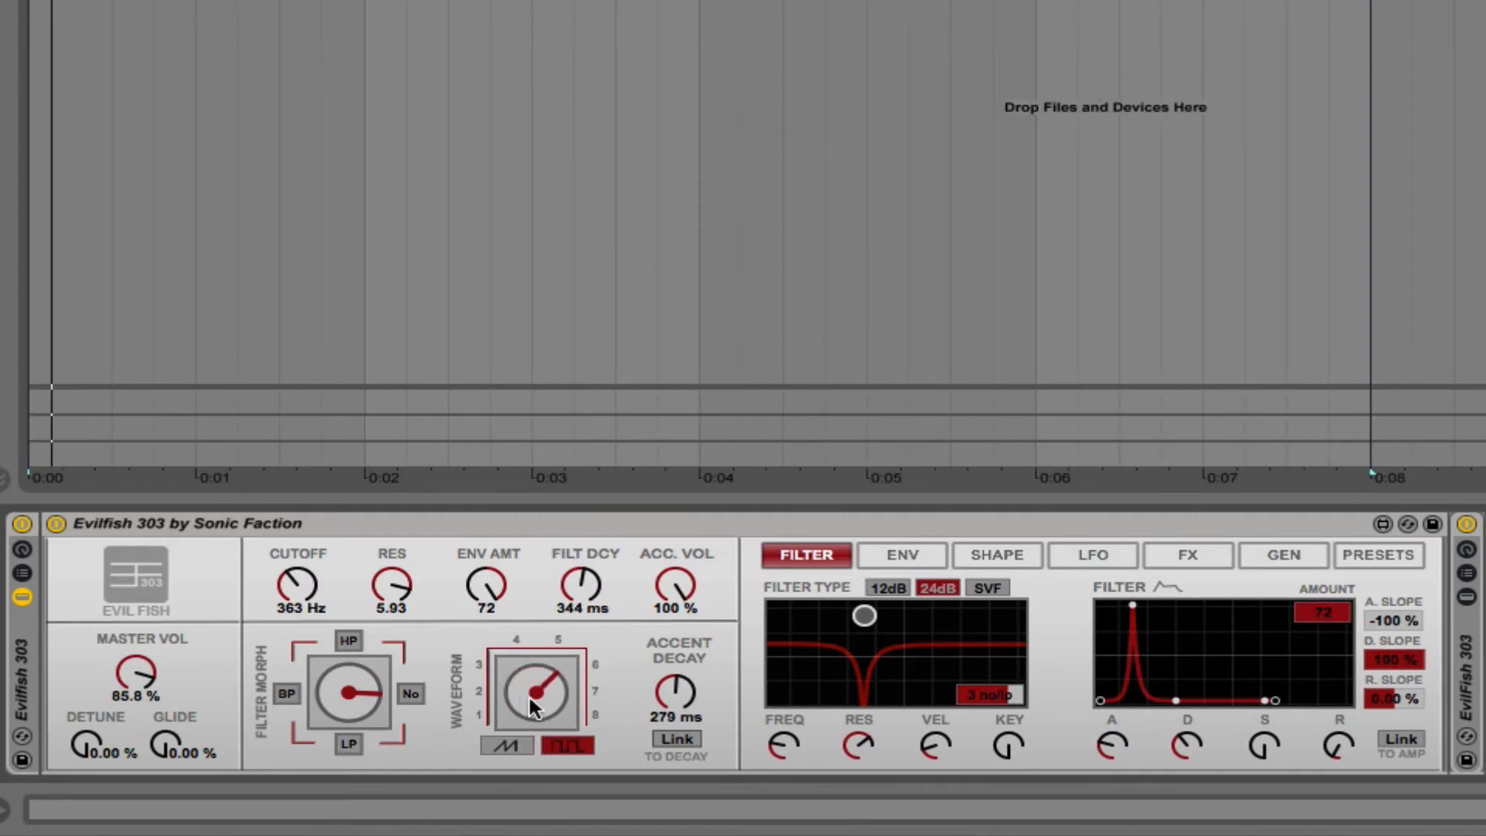
mouse_move(670, 695)
left_mouse_down()
mouse_move(670, 631)
mouse_move(670, 731)
mouse_move(678, 667)
left_mouse_up()
left_click(674, 740)
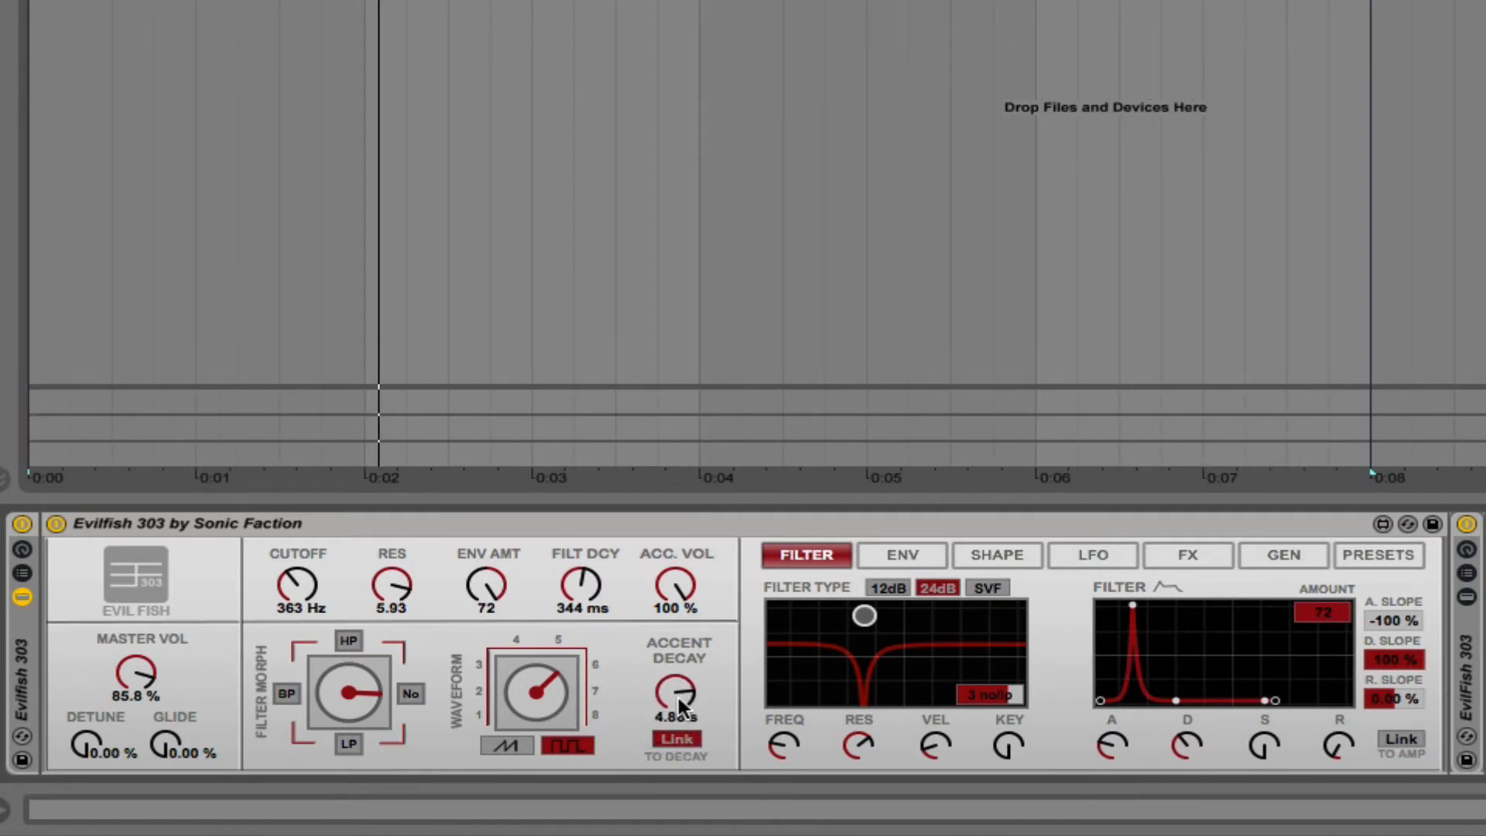
left_click(678, 740)
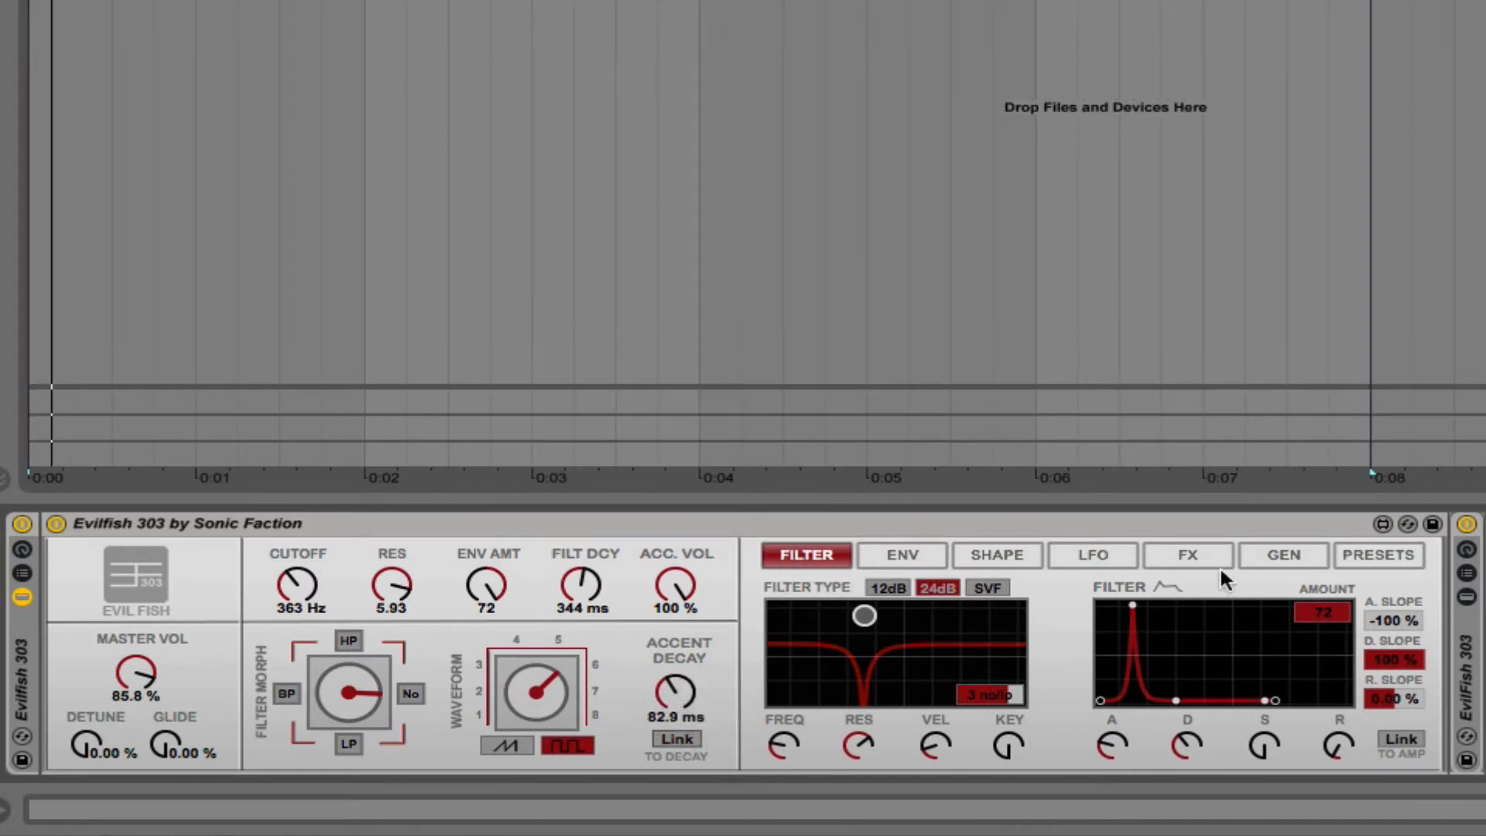
Generate a new random pattern and load the What RU? lead preset from the factory list.
left_click(1283, 554)
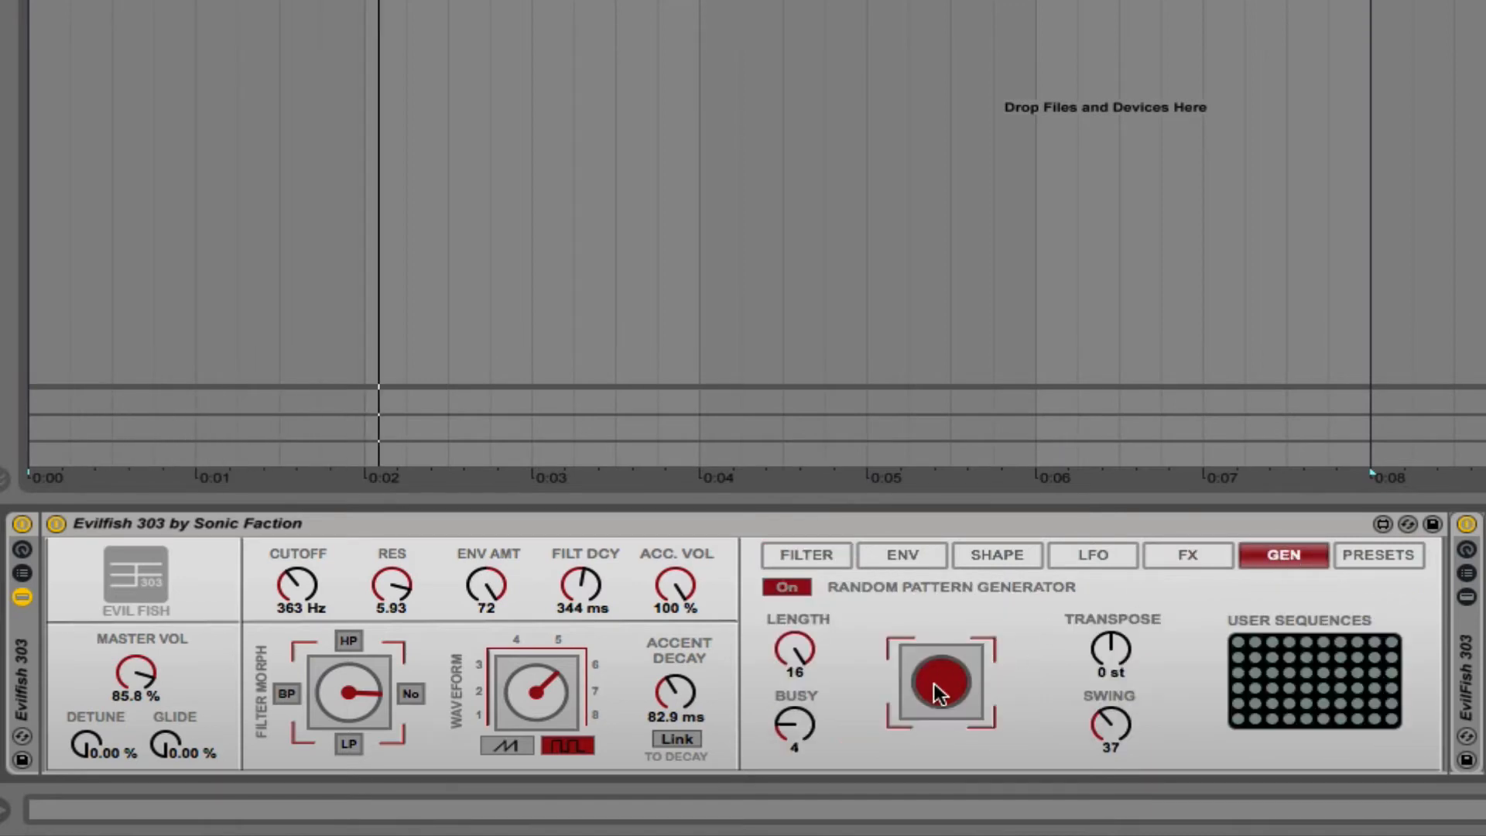
left_click(938, 685)
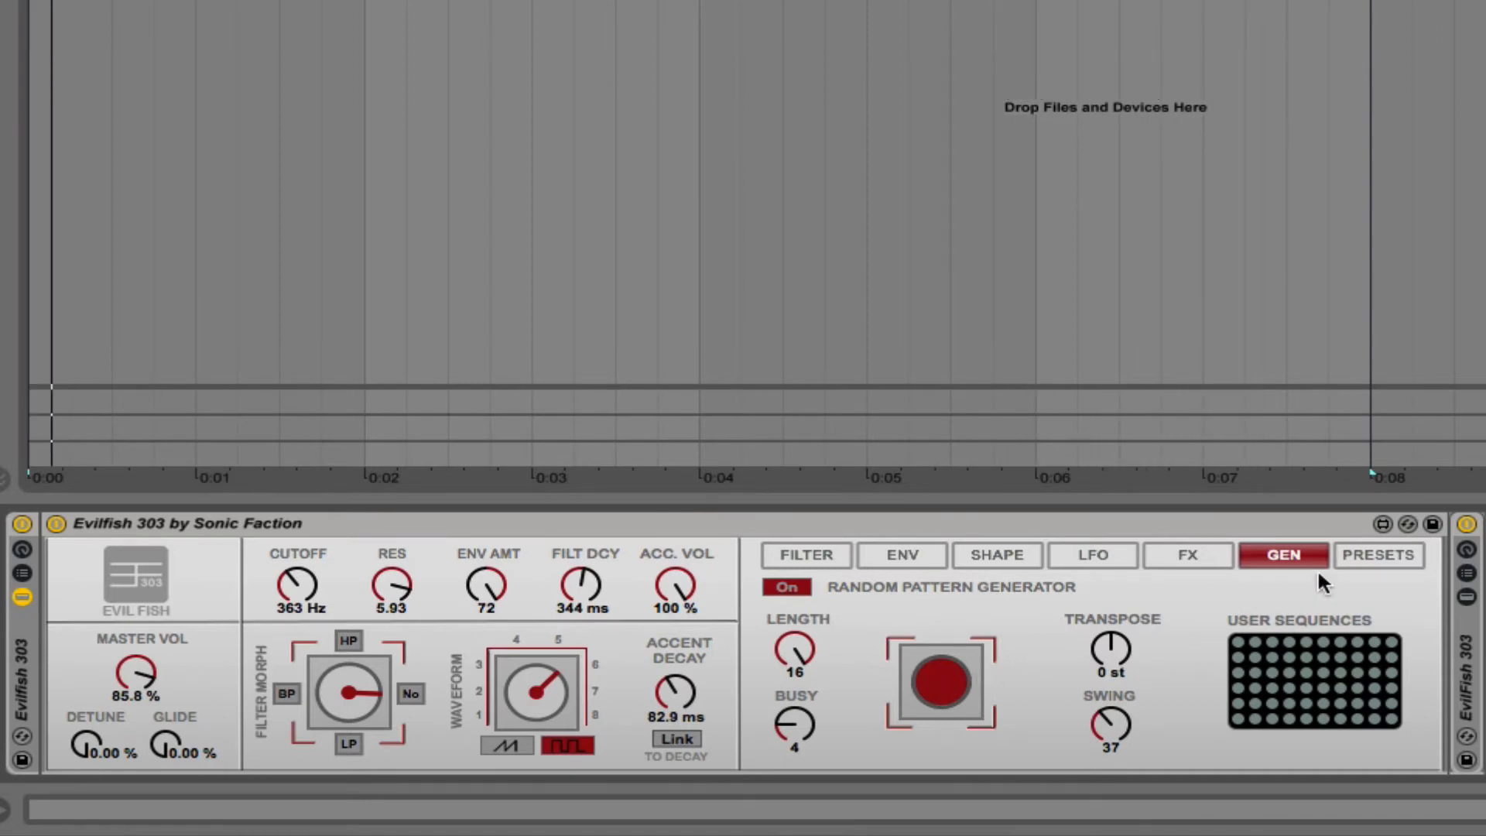
left_click(1376, 555)
left_click(845, 659)
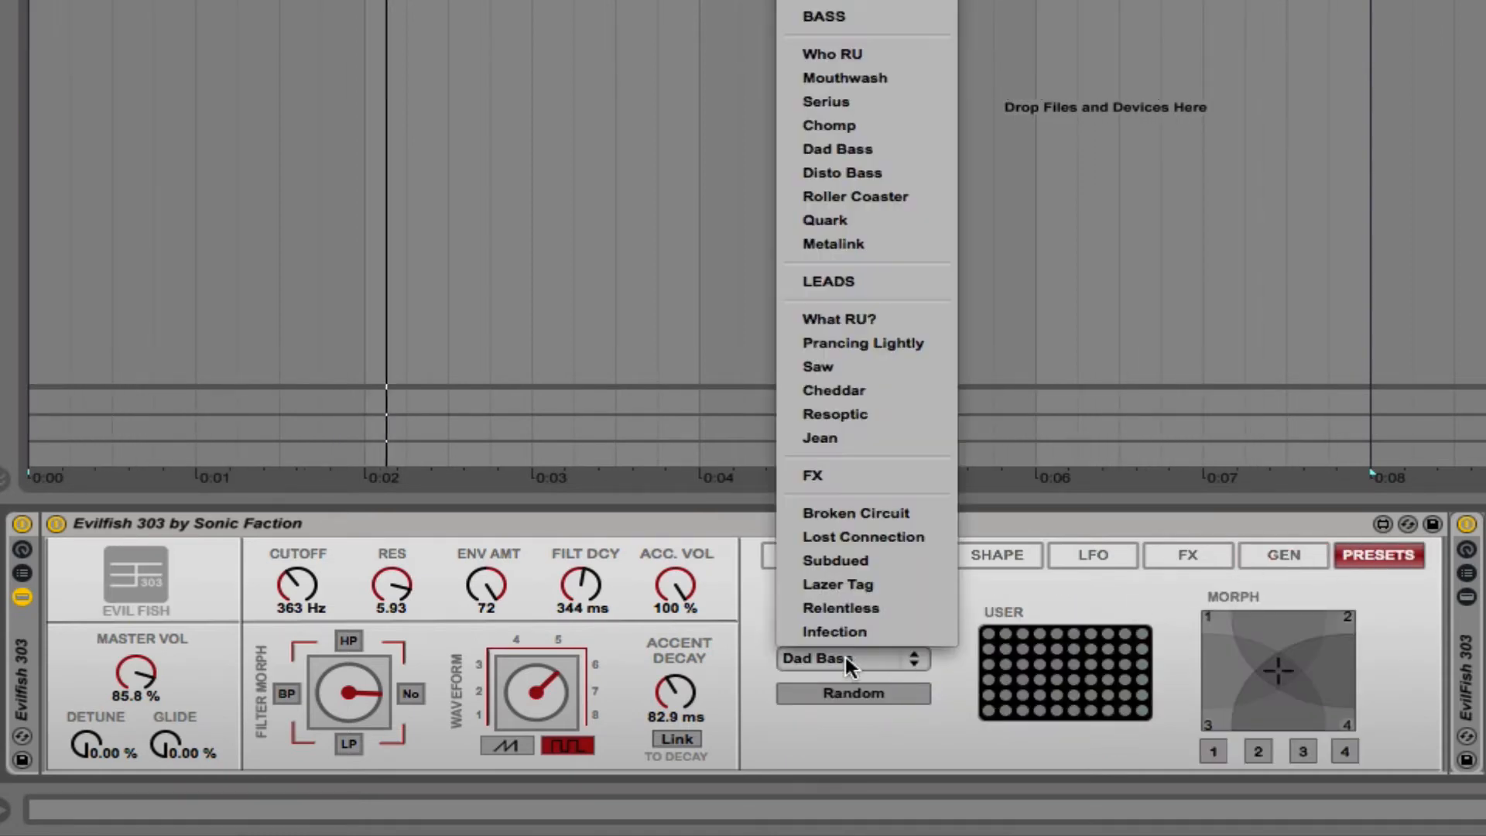
left_click(856, 322)
Reshape the amp envelope with attack, decay and release slopes of -88.2 %, 92.1 % and 50.4 %, and set the pitch envelope amount to 48.
left_click(912, 555)
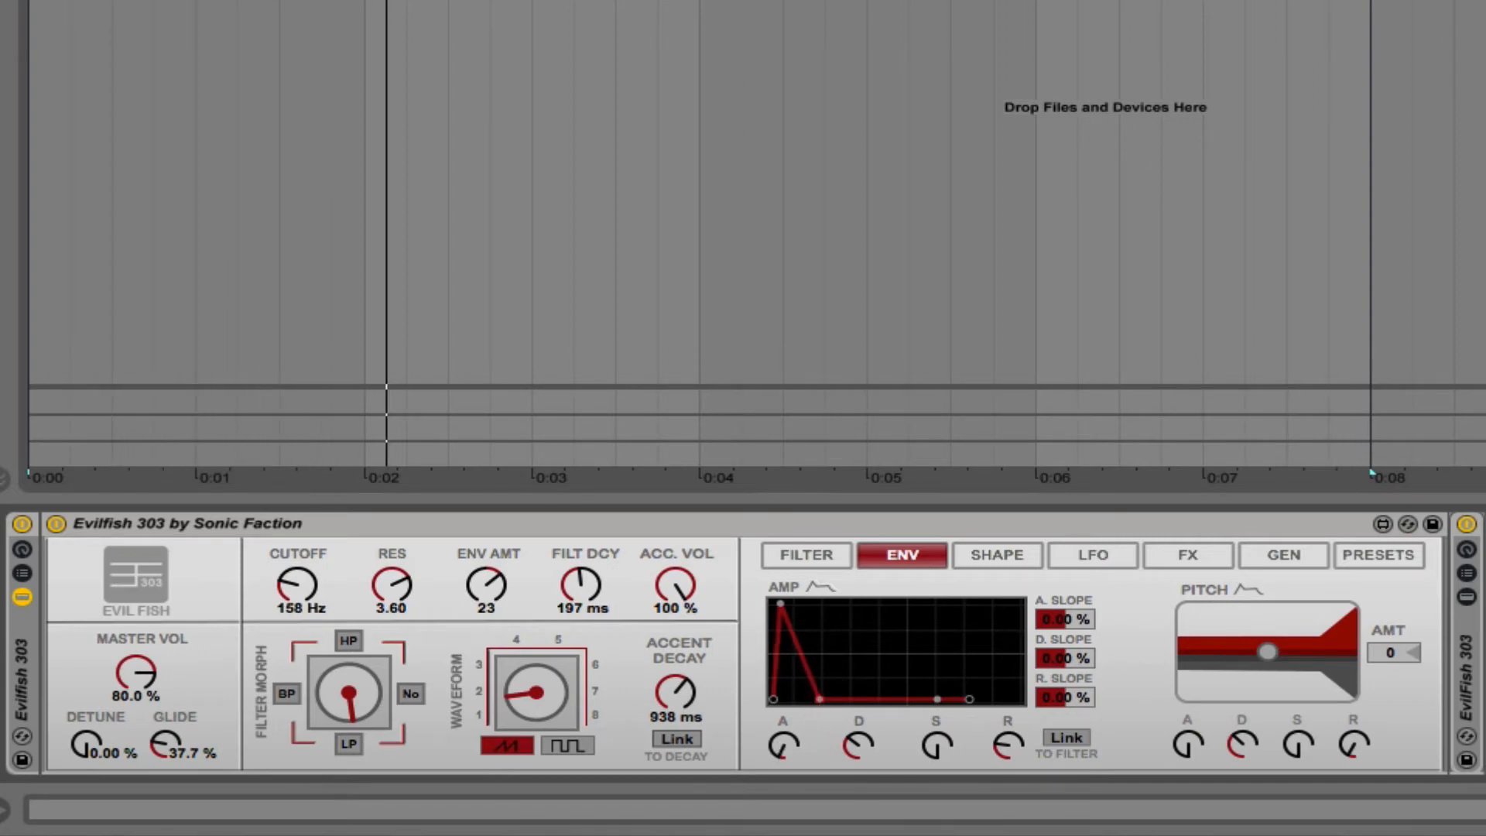
left_click_drag(783, 745, 936, 719)
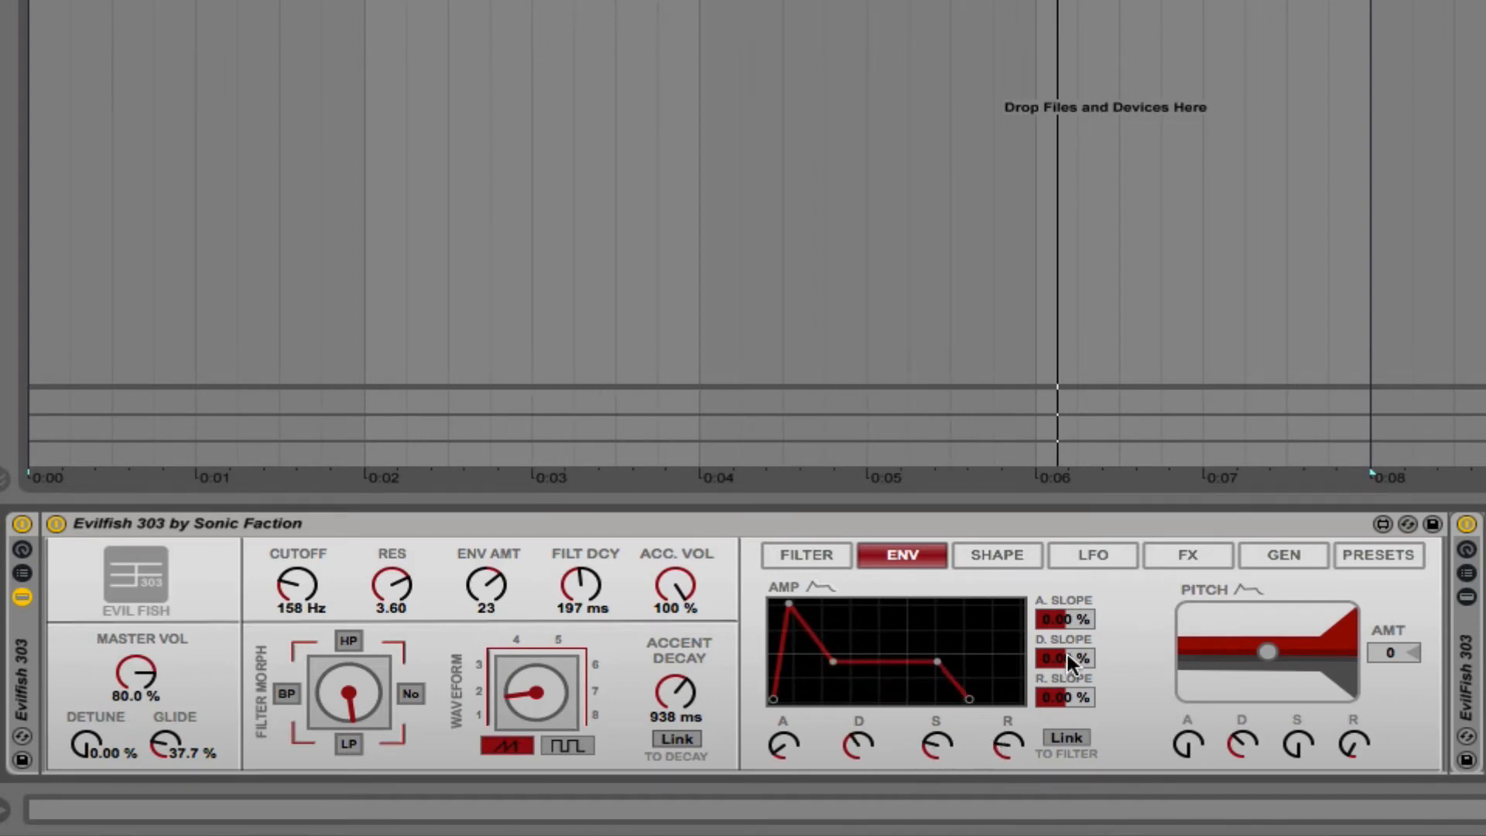
mouse_move(1057, 619)
left_mouse_down()
mouse_move(1056, 696)
mouse_move(1056, 604)
left_mouse_up()
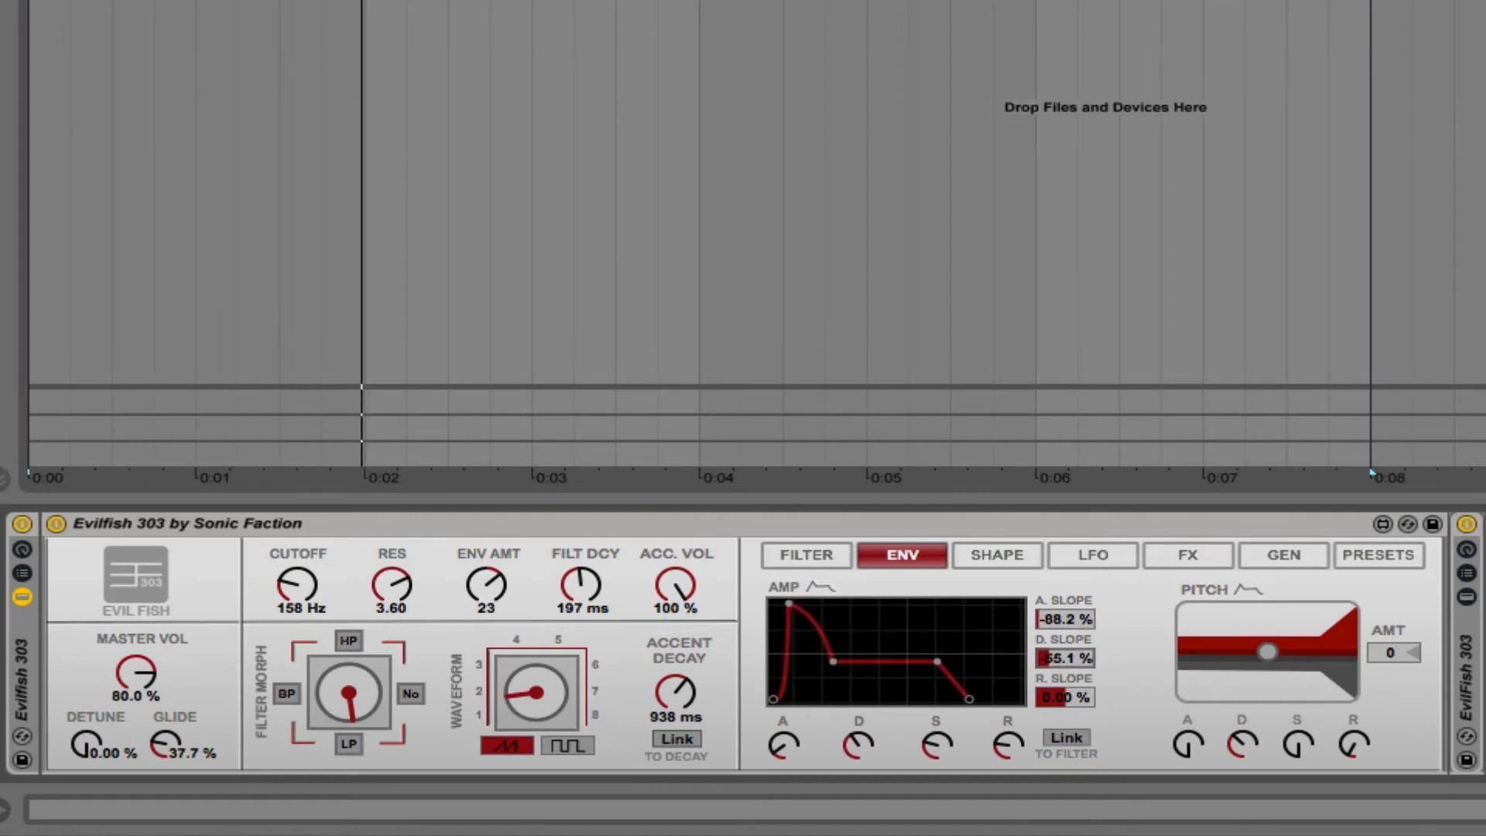
mouse_move(1065, 658)
left_mouse_down()
mouse_move(1065, 674)
mouse_move(1058, 658)
left_mouse_up()
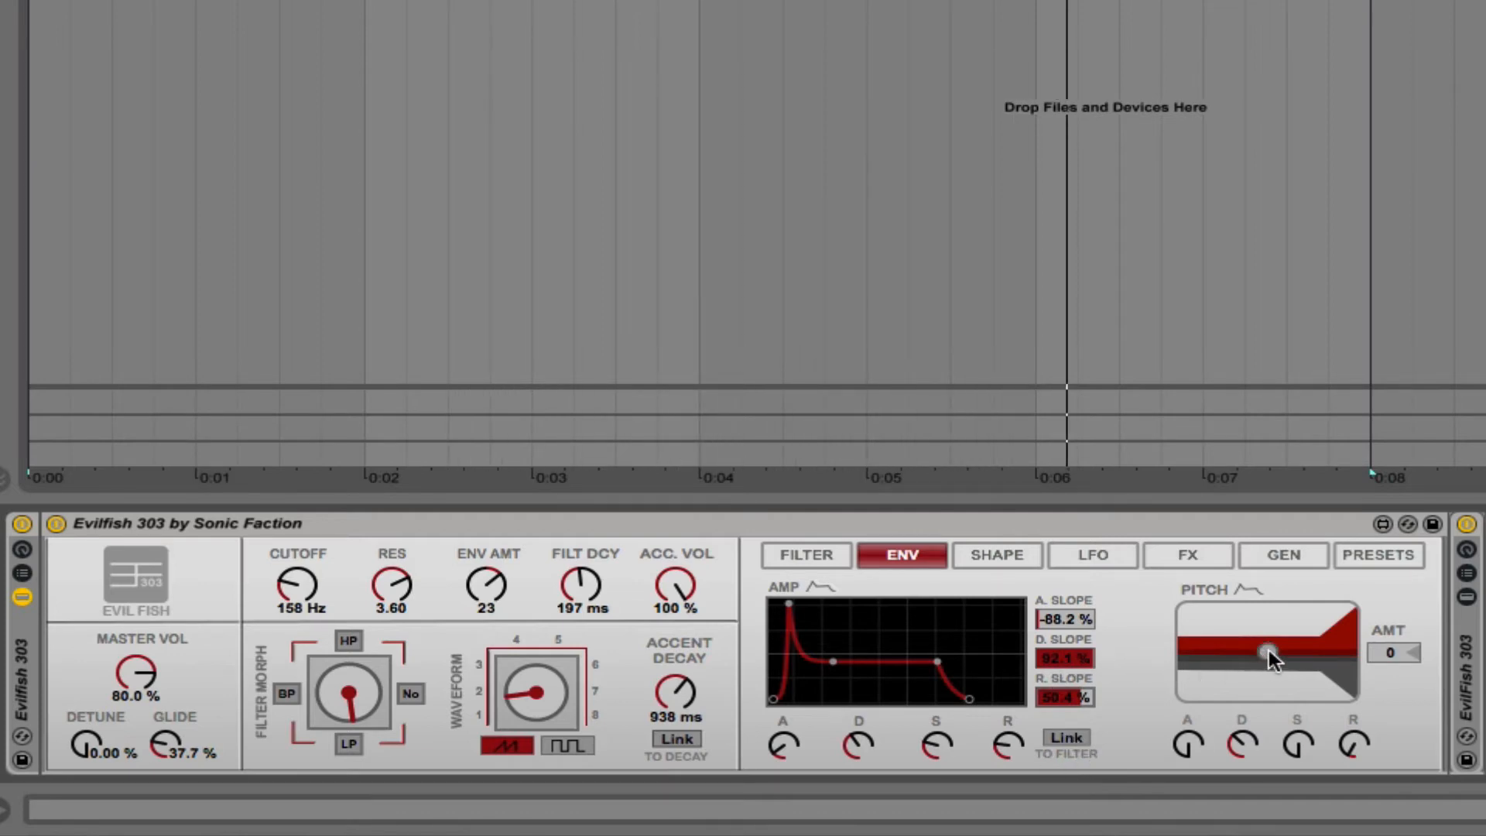
left_click_drag(1366, 650, 1367, 610)
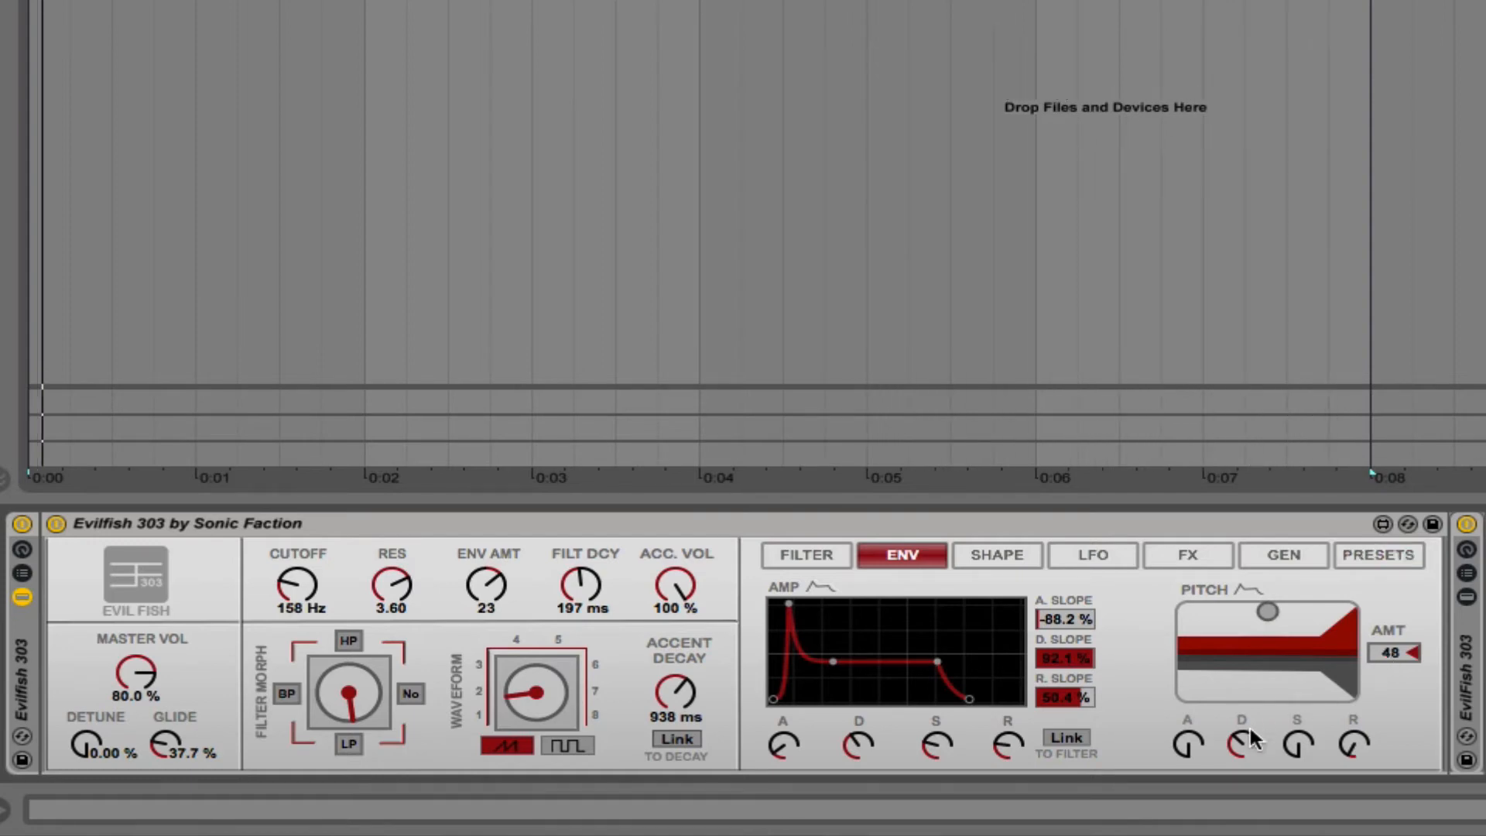
Fine-tune the decay and sustain of the pitch envelope.
left_click_drag(1241, 737, 1241, 714)
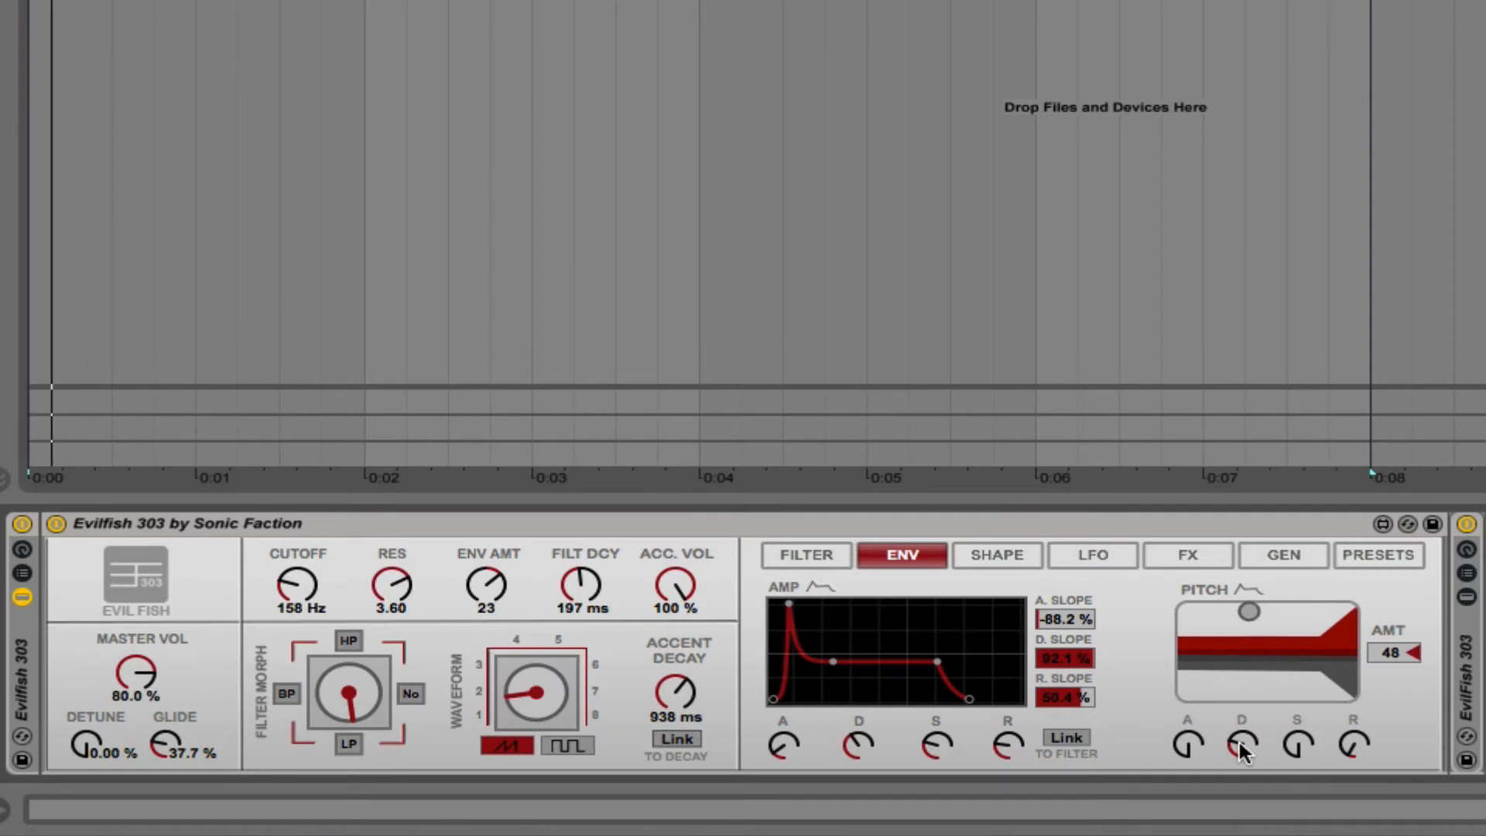
left_click_drag(1239, 738, 1238, 743)
left_click_drag(1297, 742, 1297, 738)
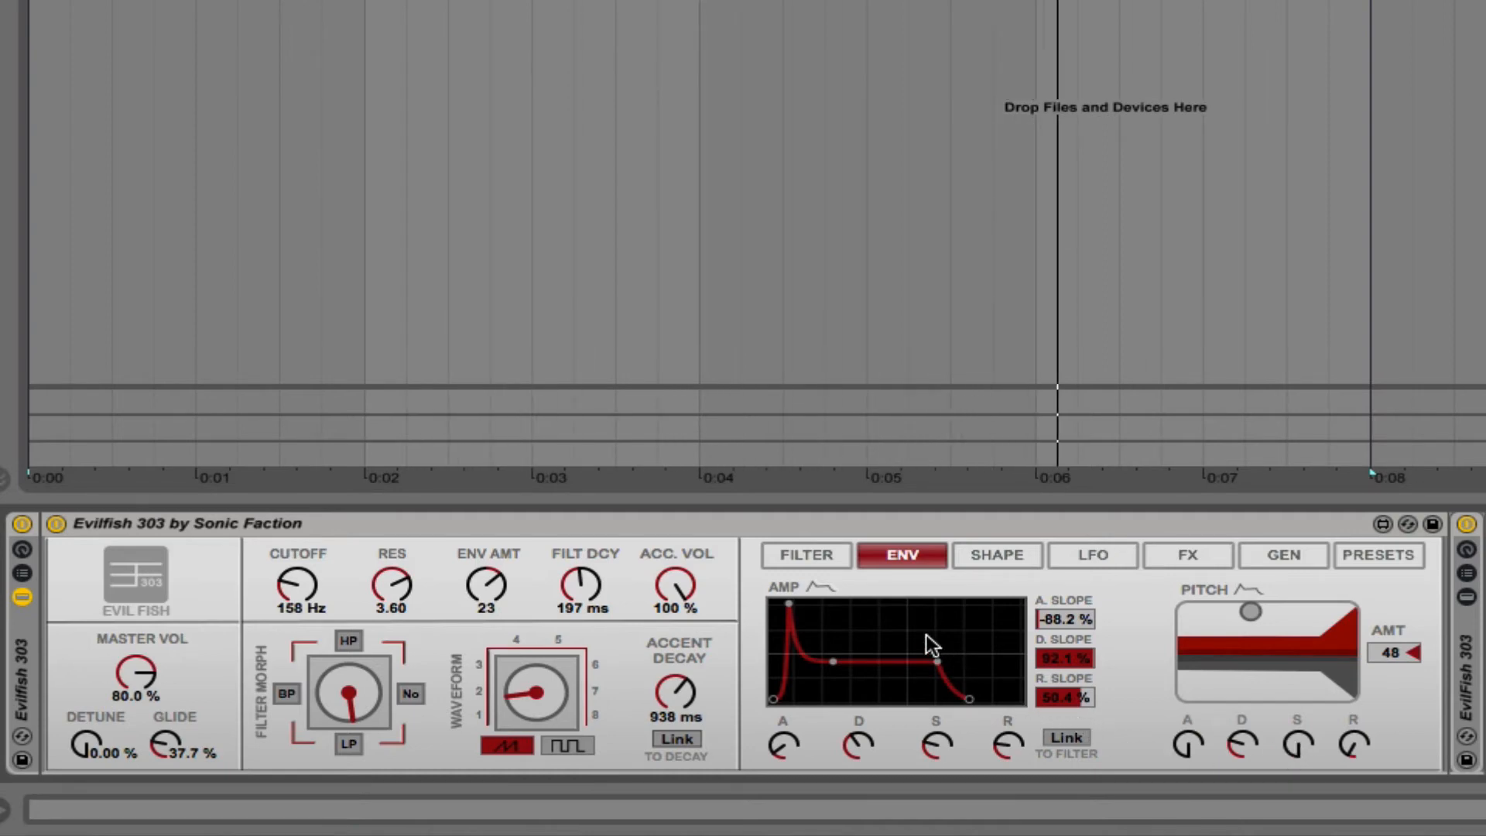
Try the shaper's Soft and Sine curves at different drive amounts, and finish on the Hard curve with drive at about three quarters.
left_click(1005, 556)
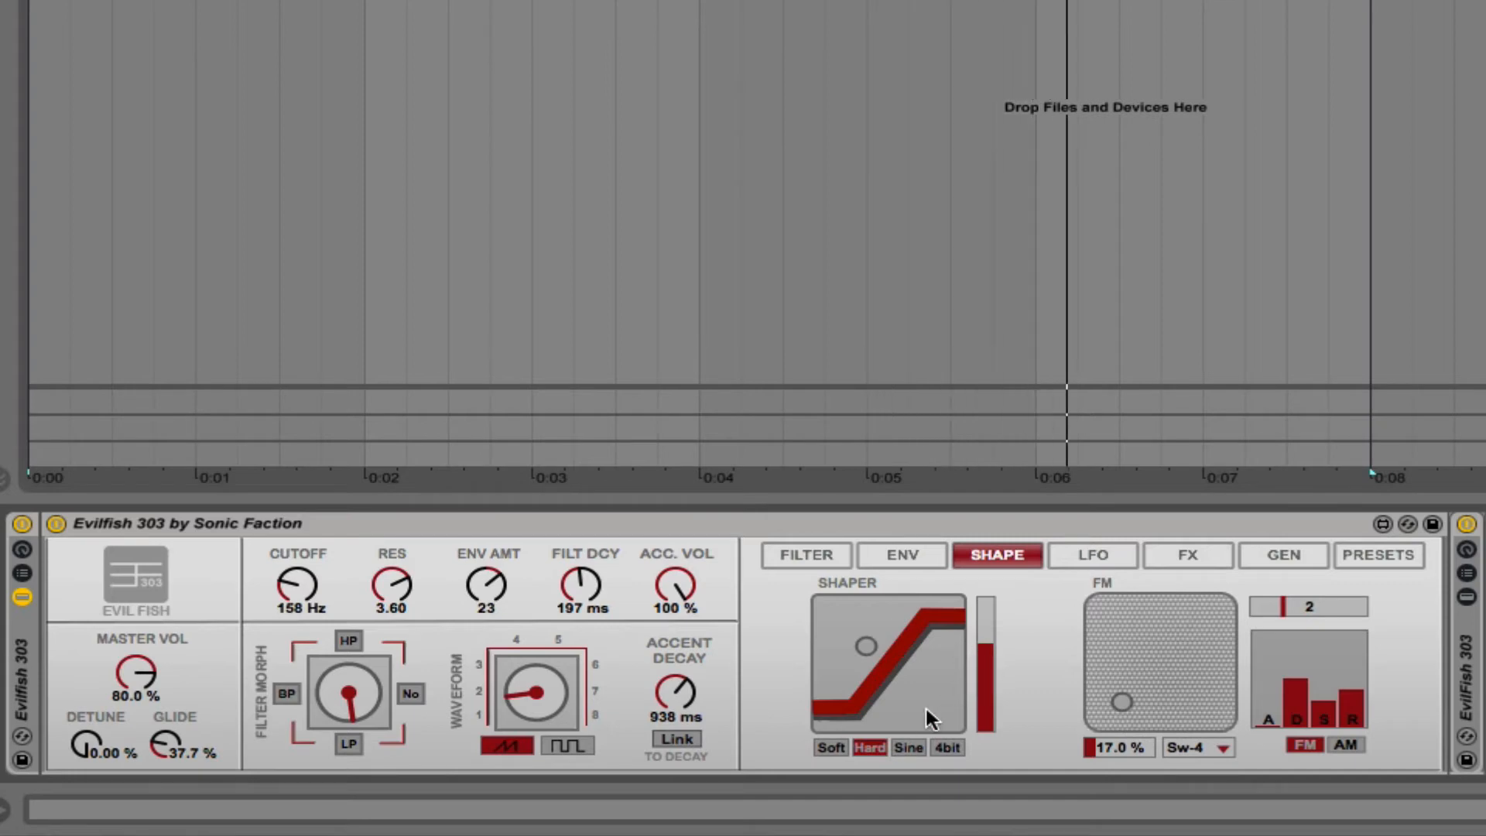
left_click(986, 649)
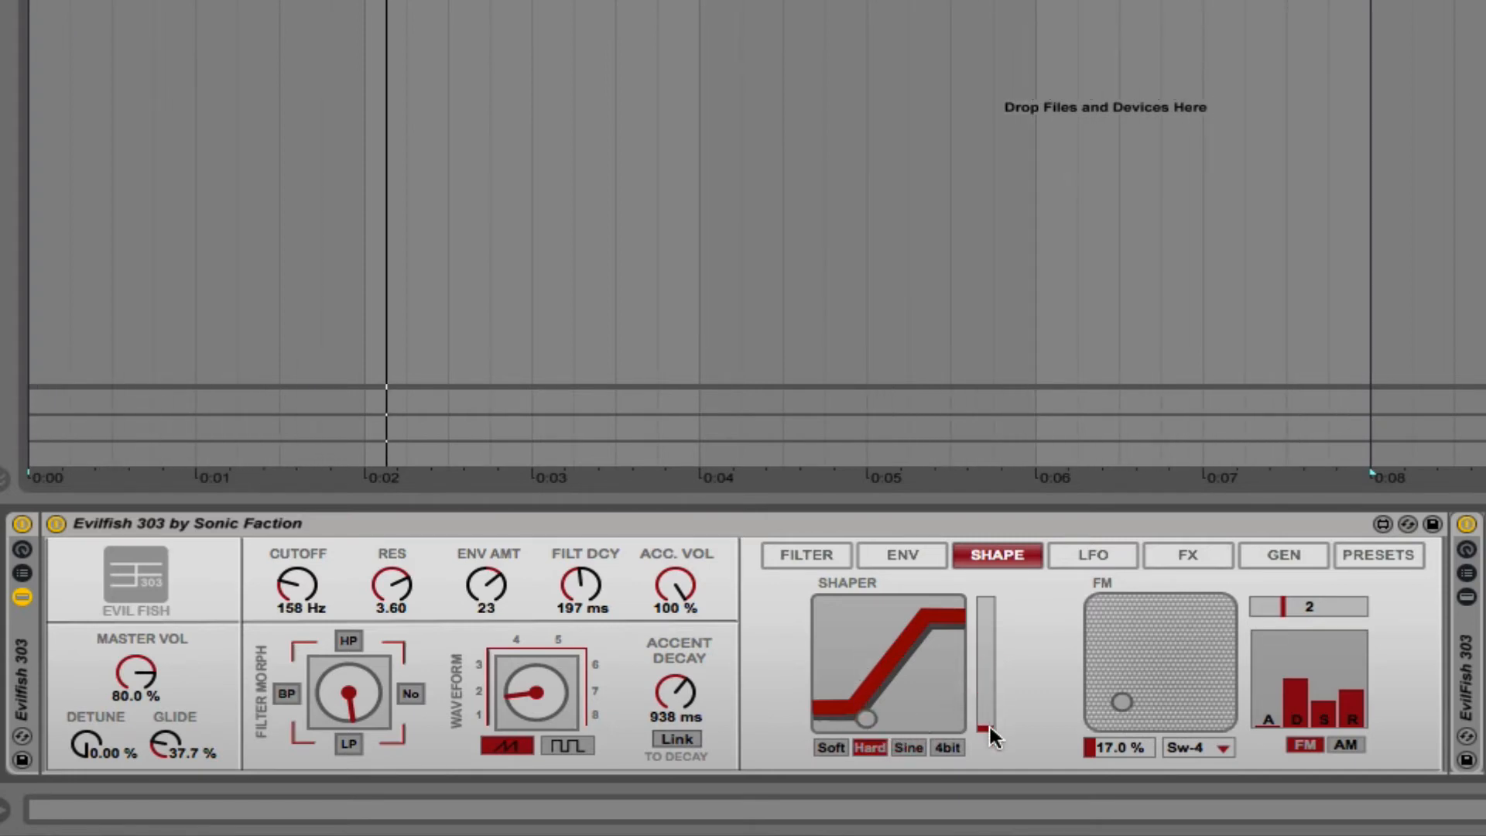
left_click(834, 746)
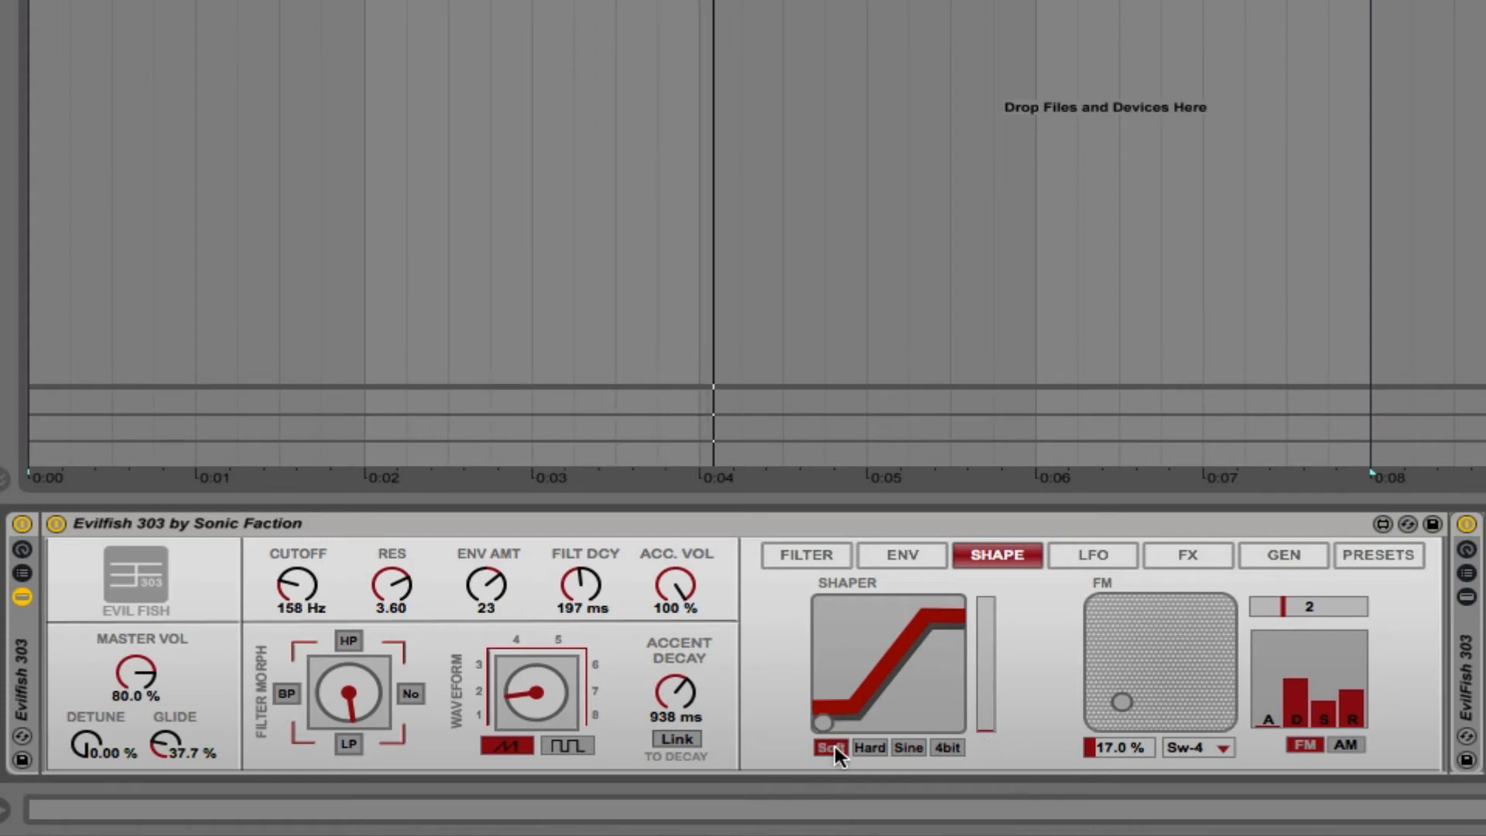
left_click_drag(990, 724, 982, 619)
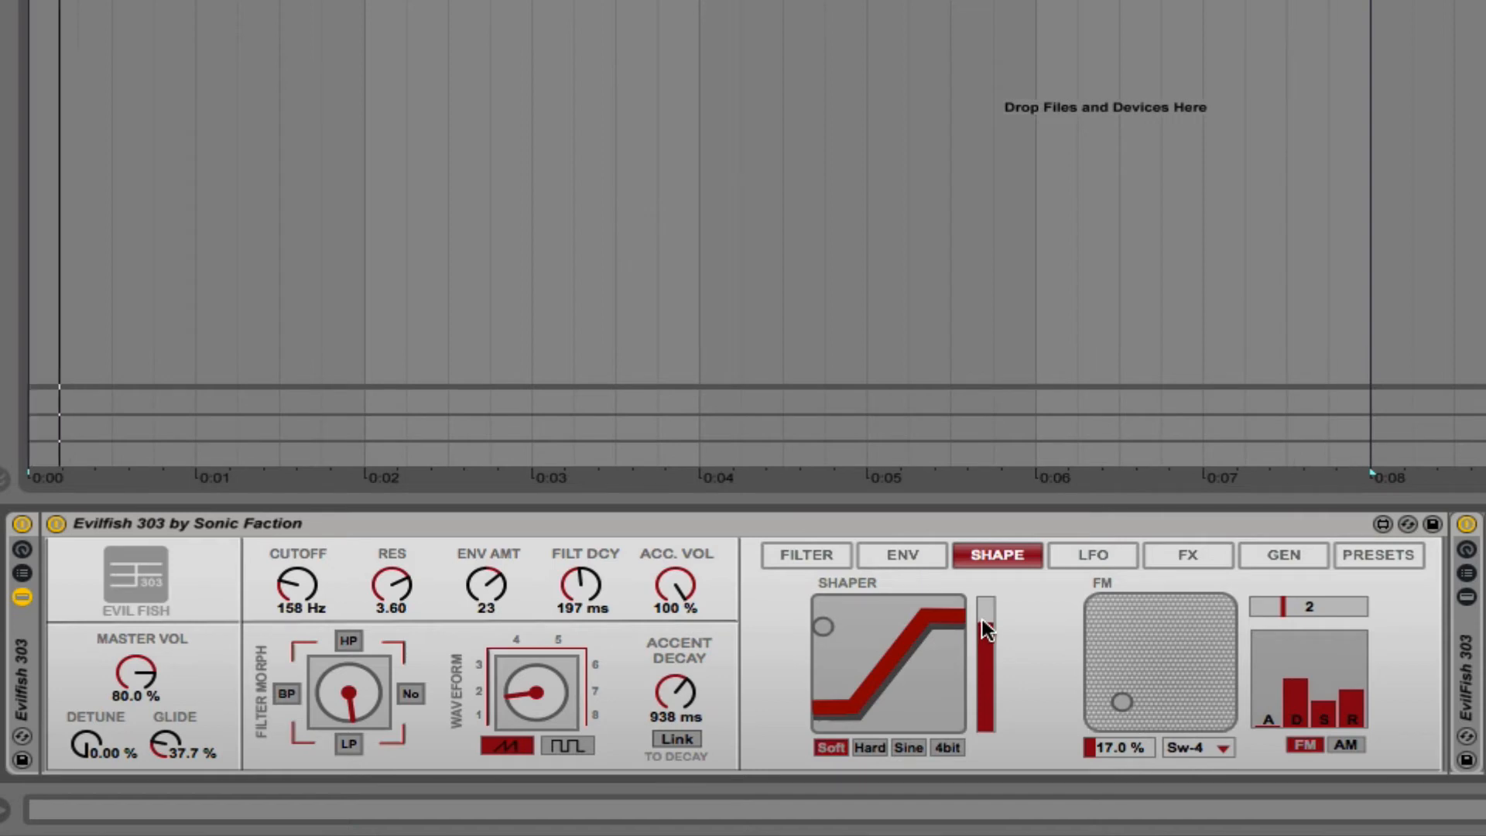
left_click(908, 746)
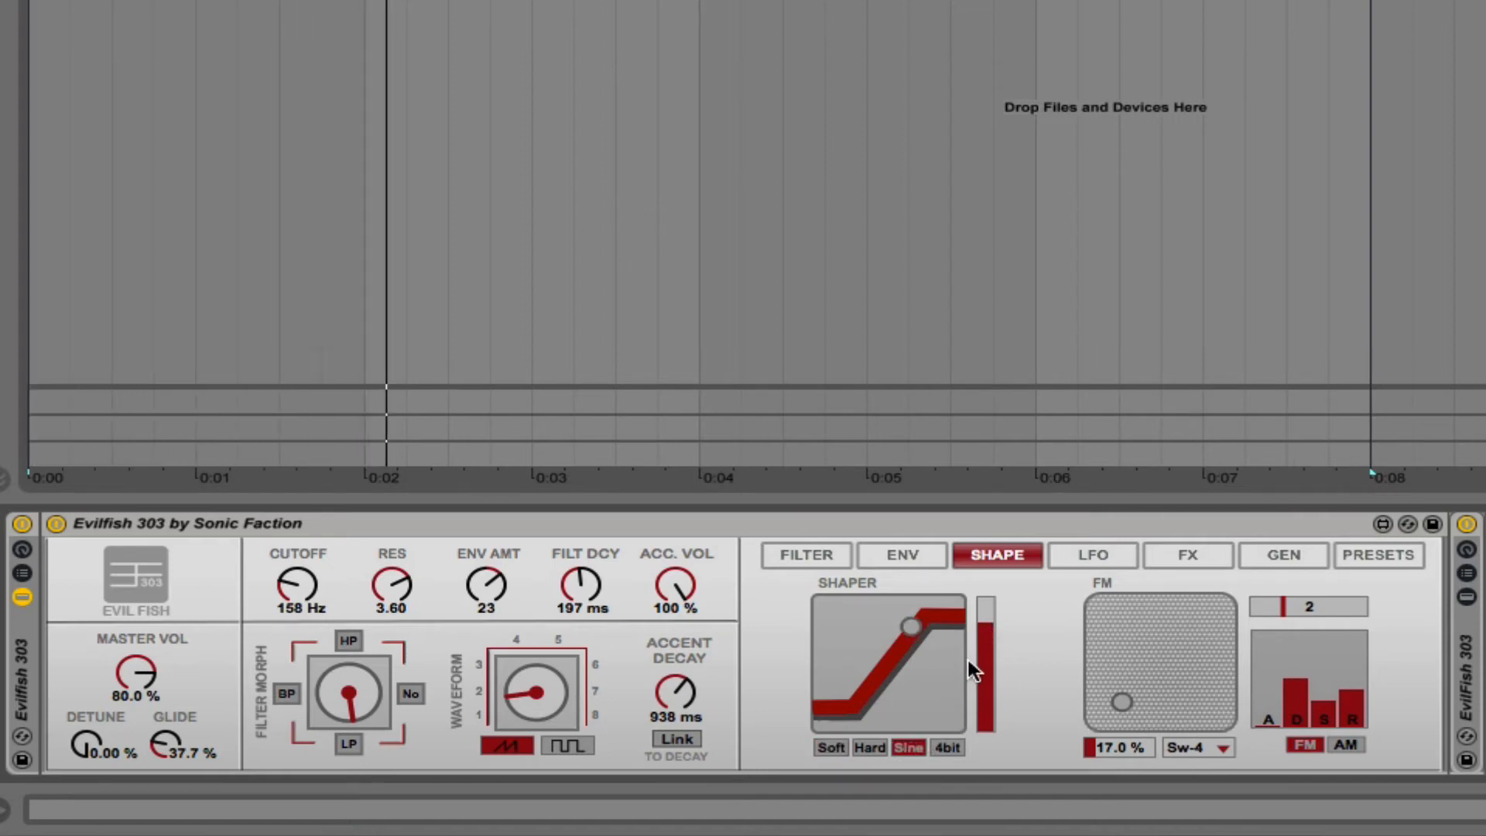
mouse_move(985, 654)
left_mouse_down()
mouse_move(984, 611)
mouse_move(985, 633)
left_mouse_up()
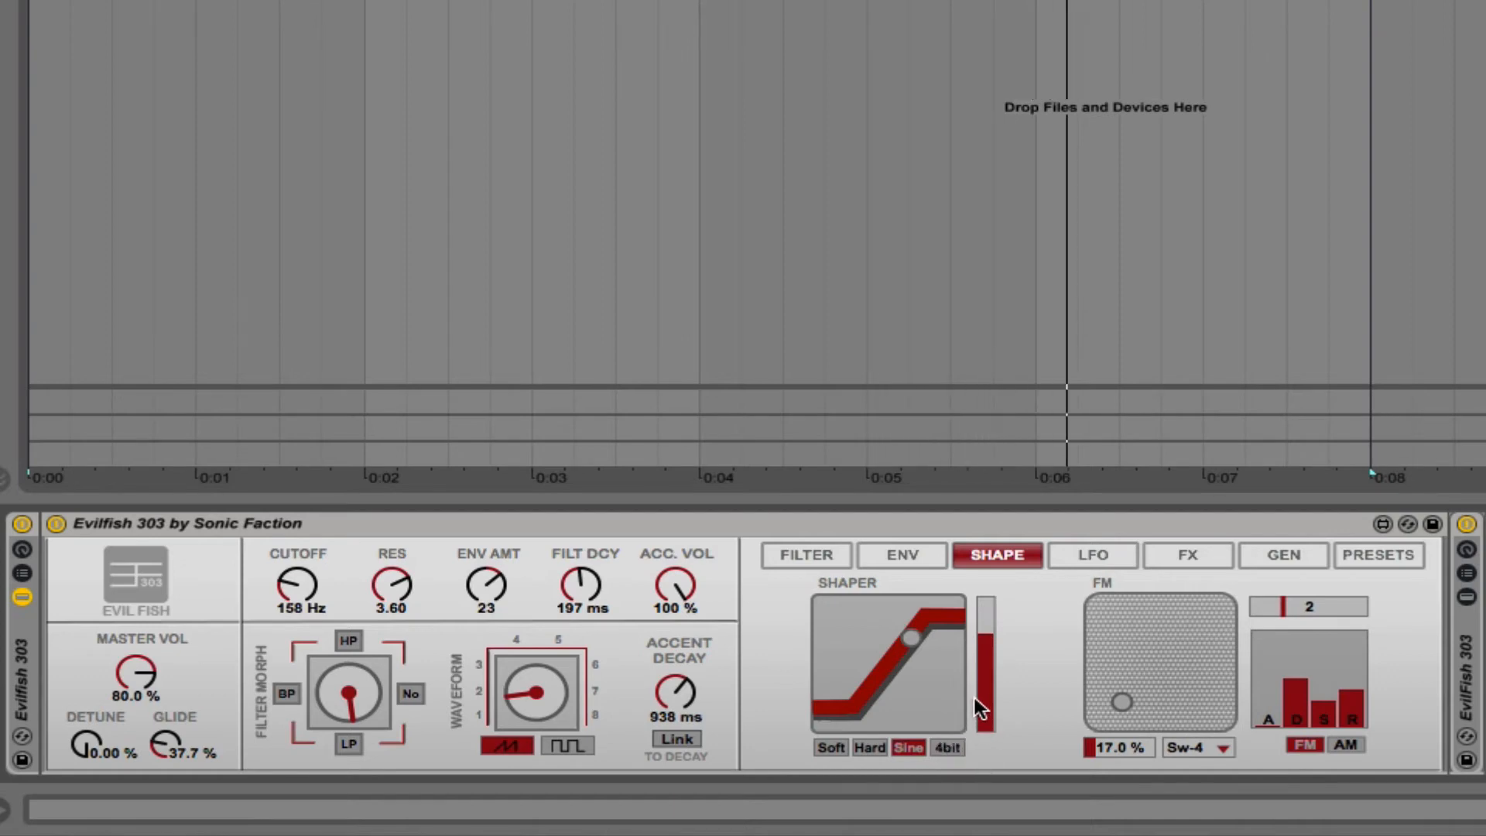
left_click_drag(989, 662, 980, 607)
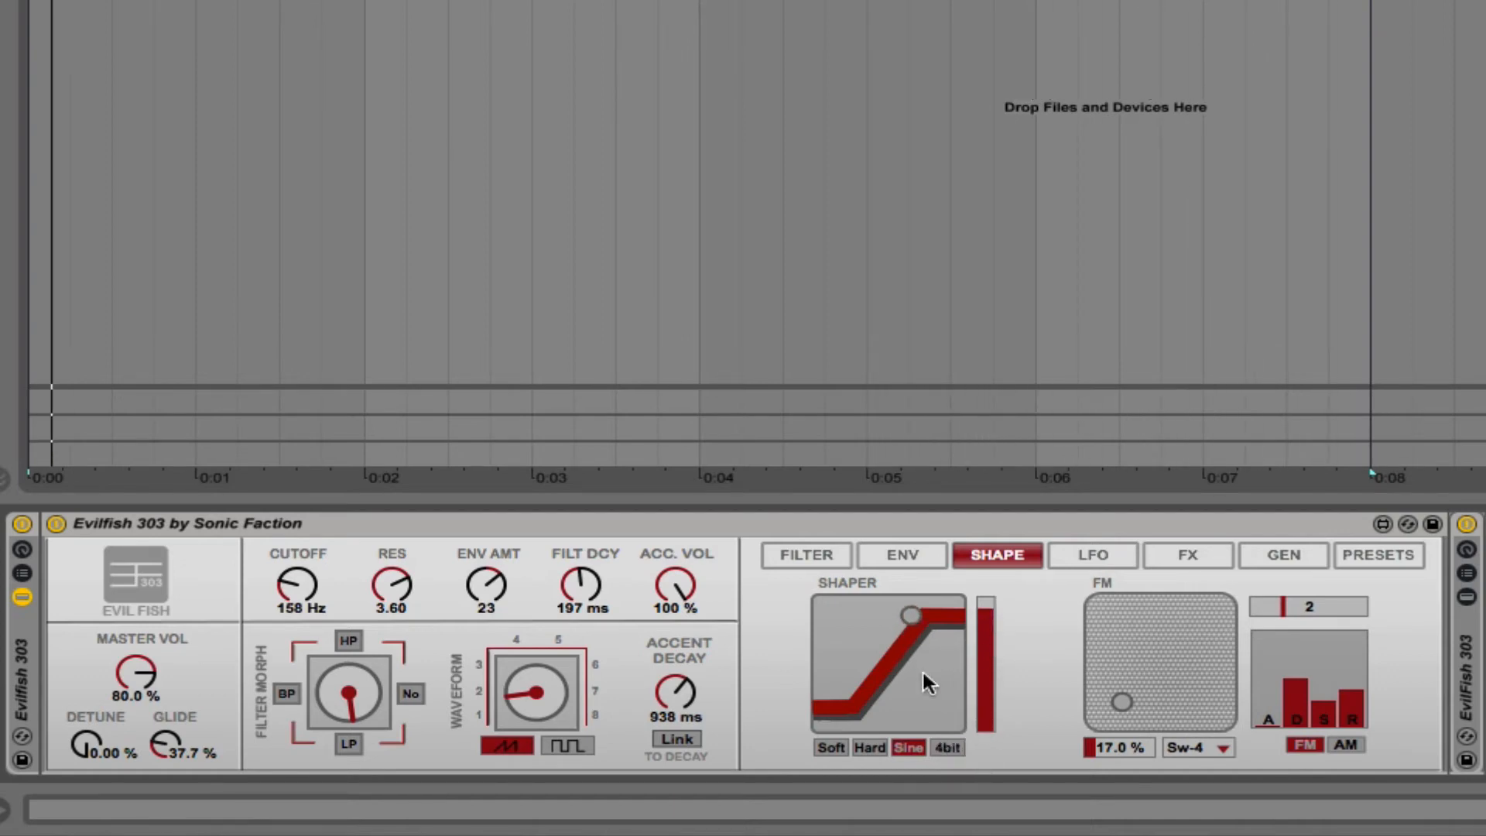
left_click(868, 747)
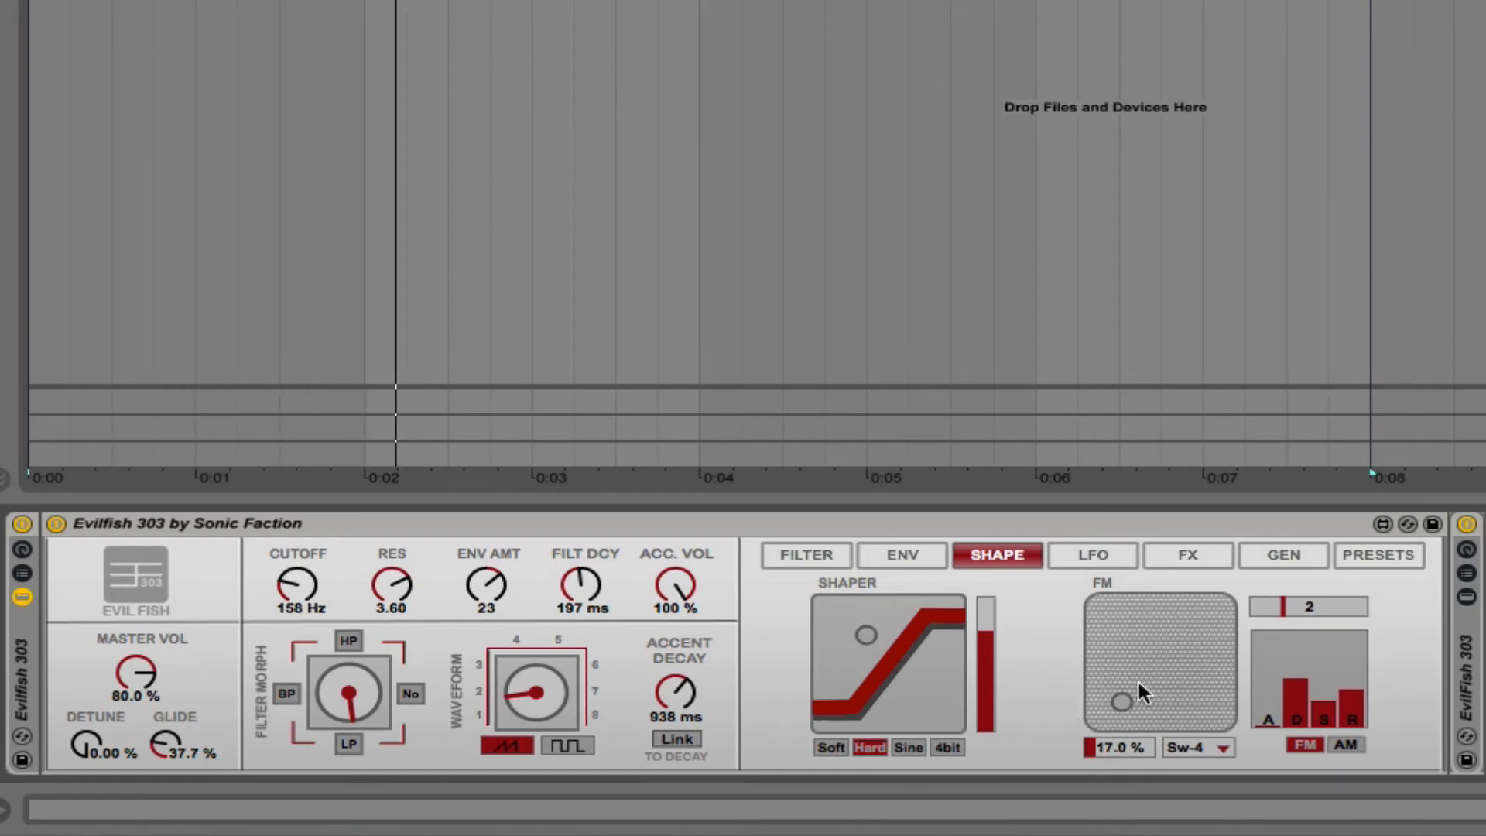
Set the FM waveform to Sine and raise the FM amount to about 67.7 %.
left_click(1221, 746)
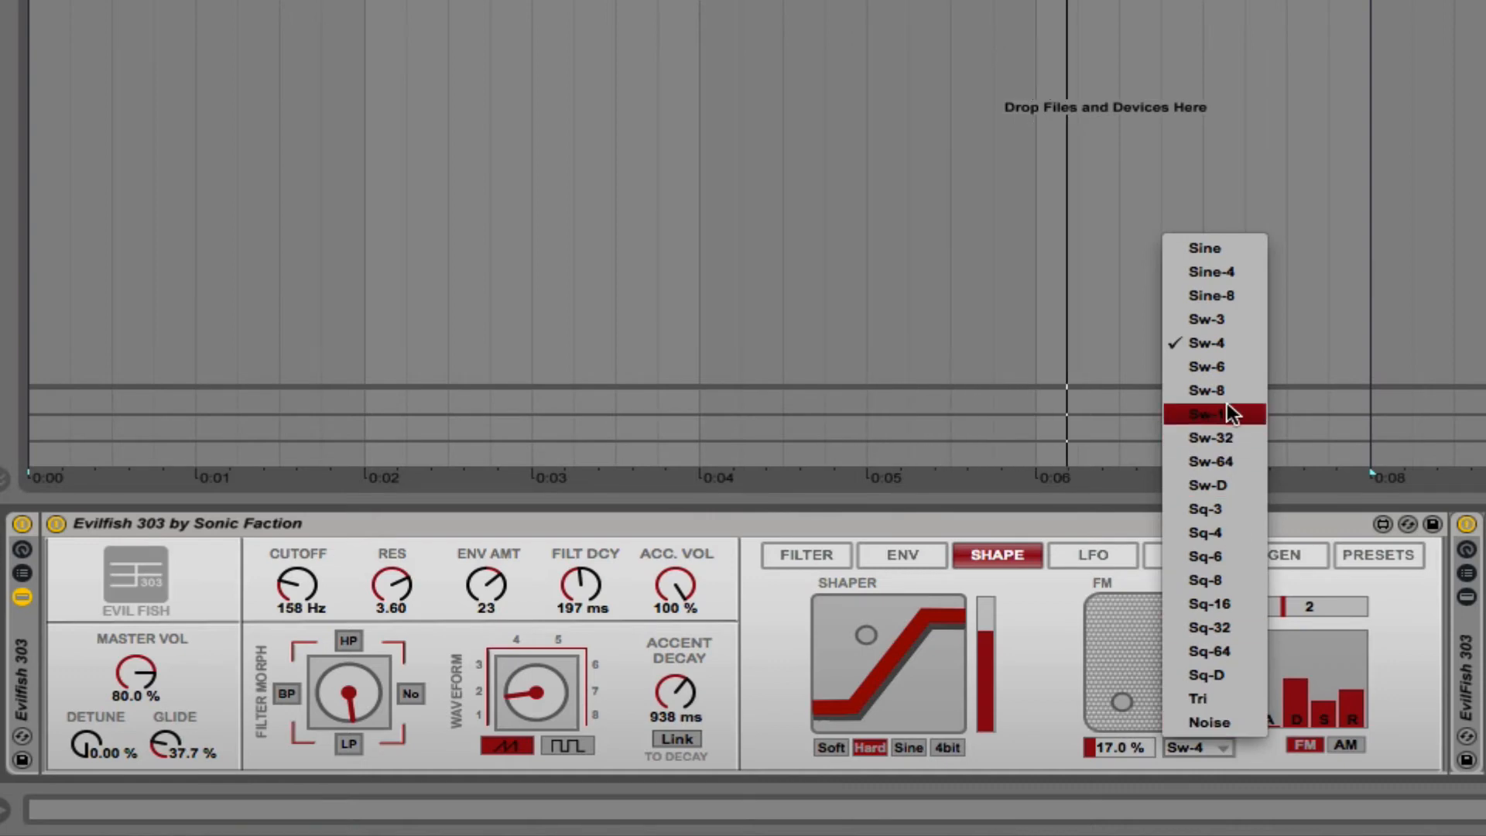
left_click(1219, 249)
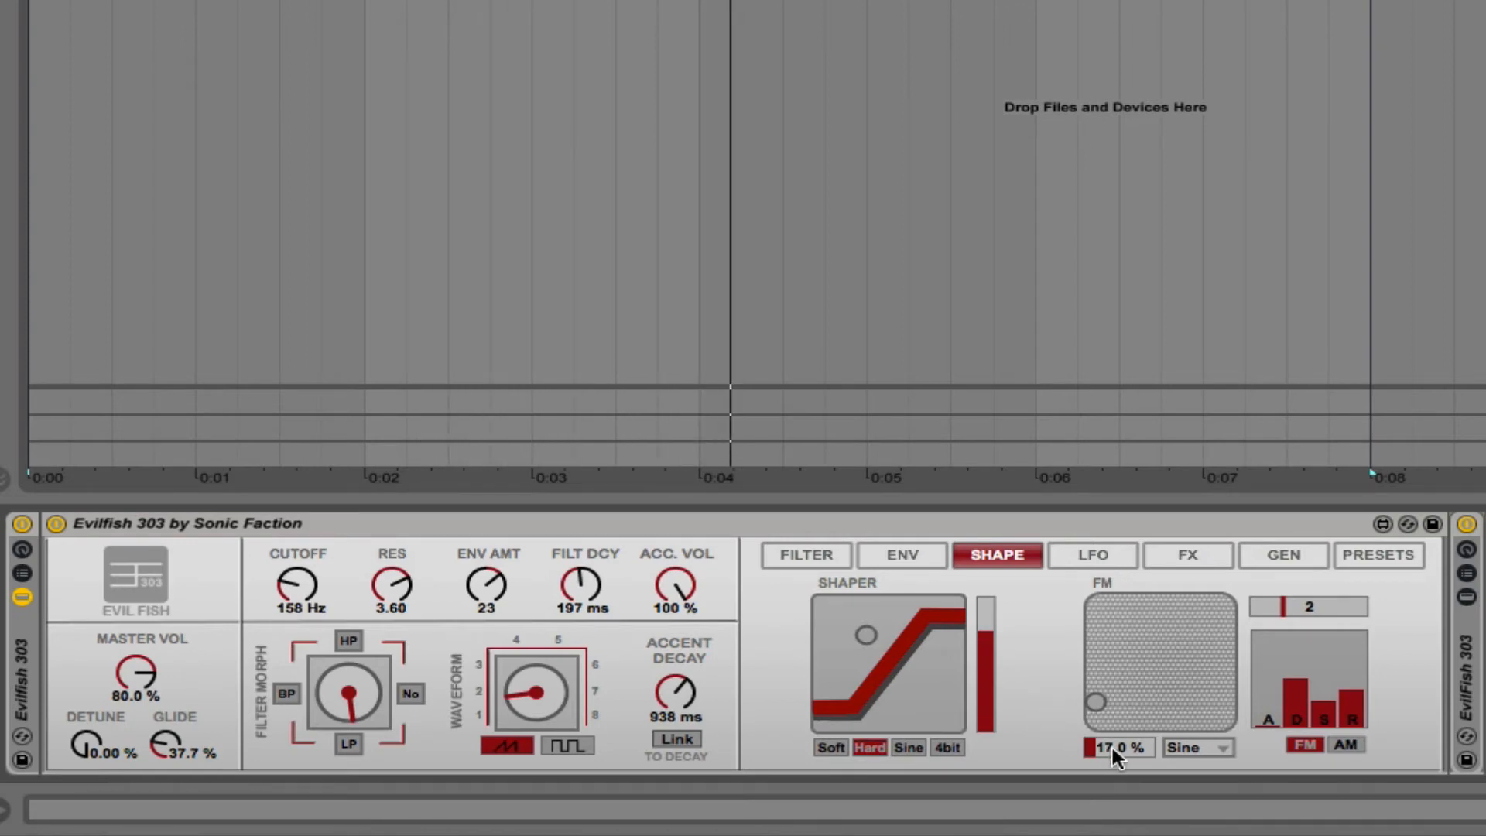
left_click_drag(1111, 744, 1111, 709)
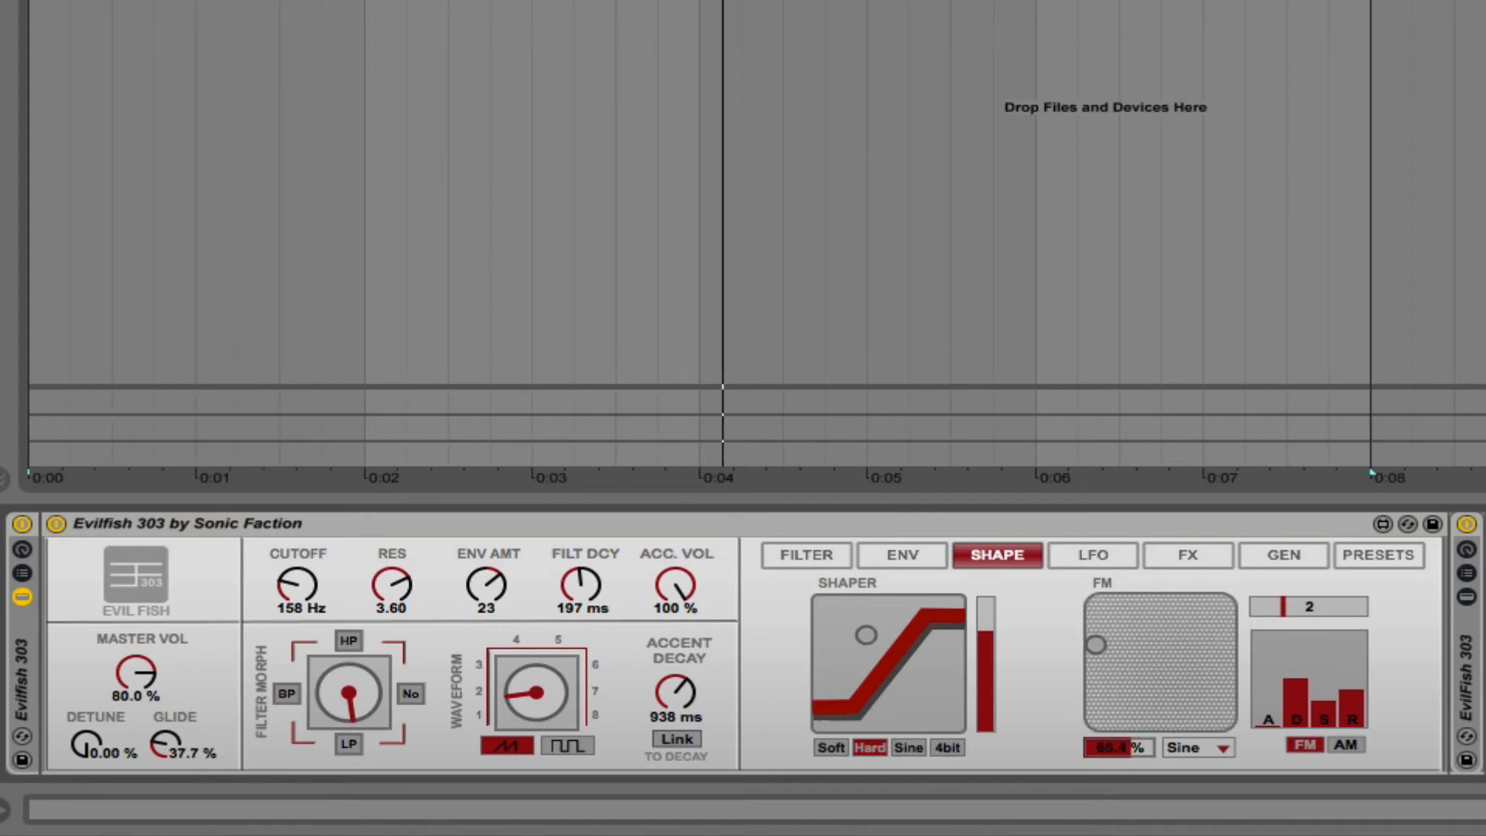
Change the FM waveform to Tri, with the FM amount at 93.7 % and the coarse frequency at 1.
left_click(1211, 742)
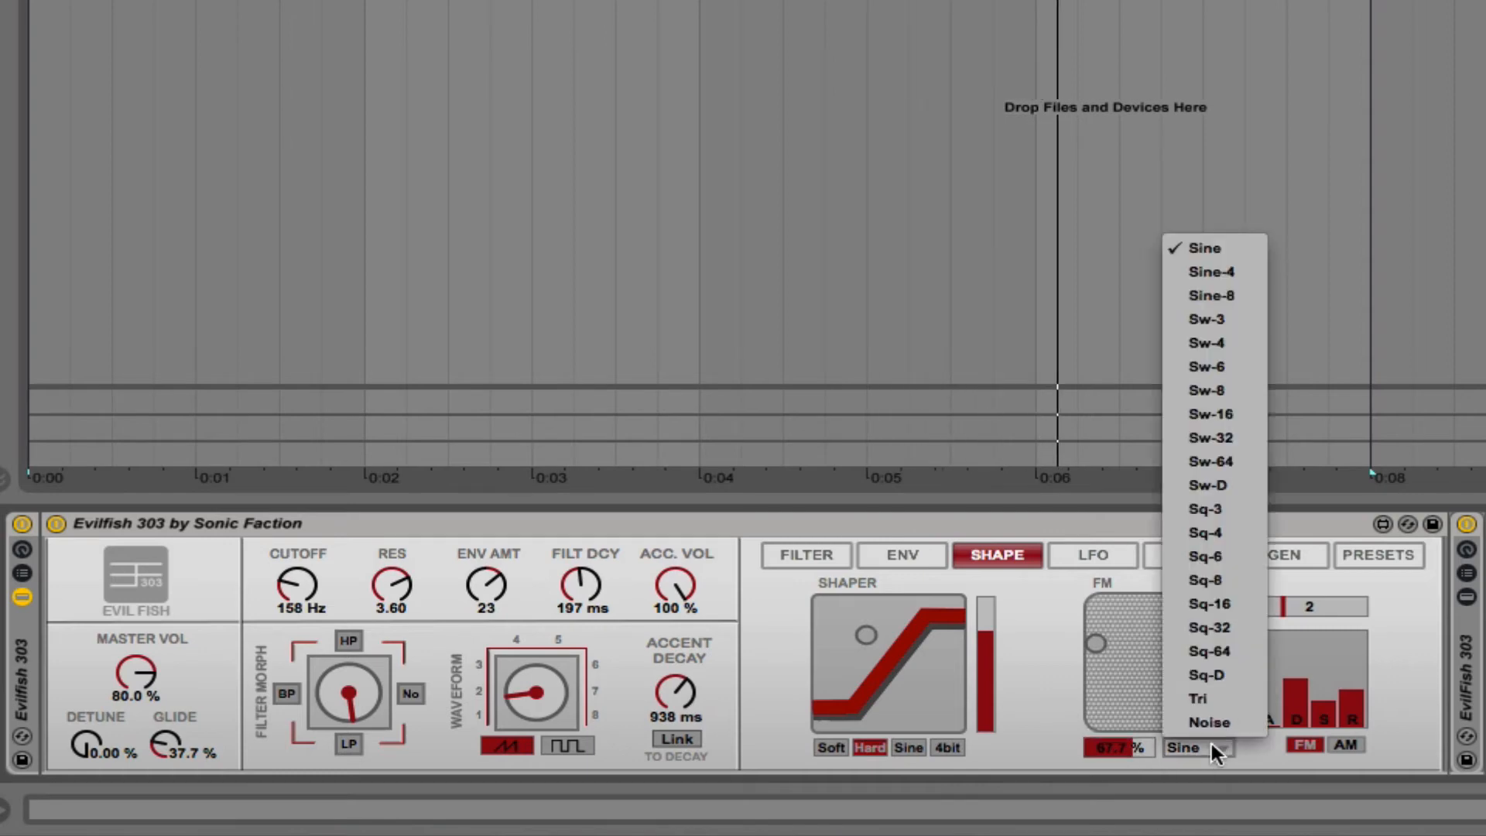
left_click(1199, 694)
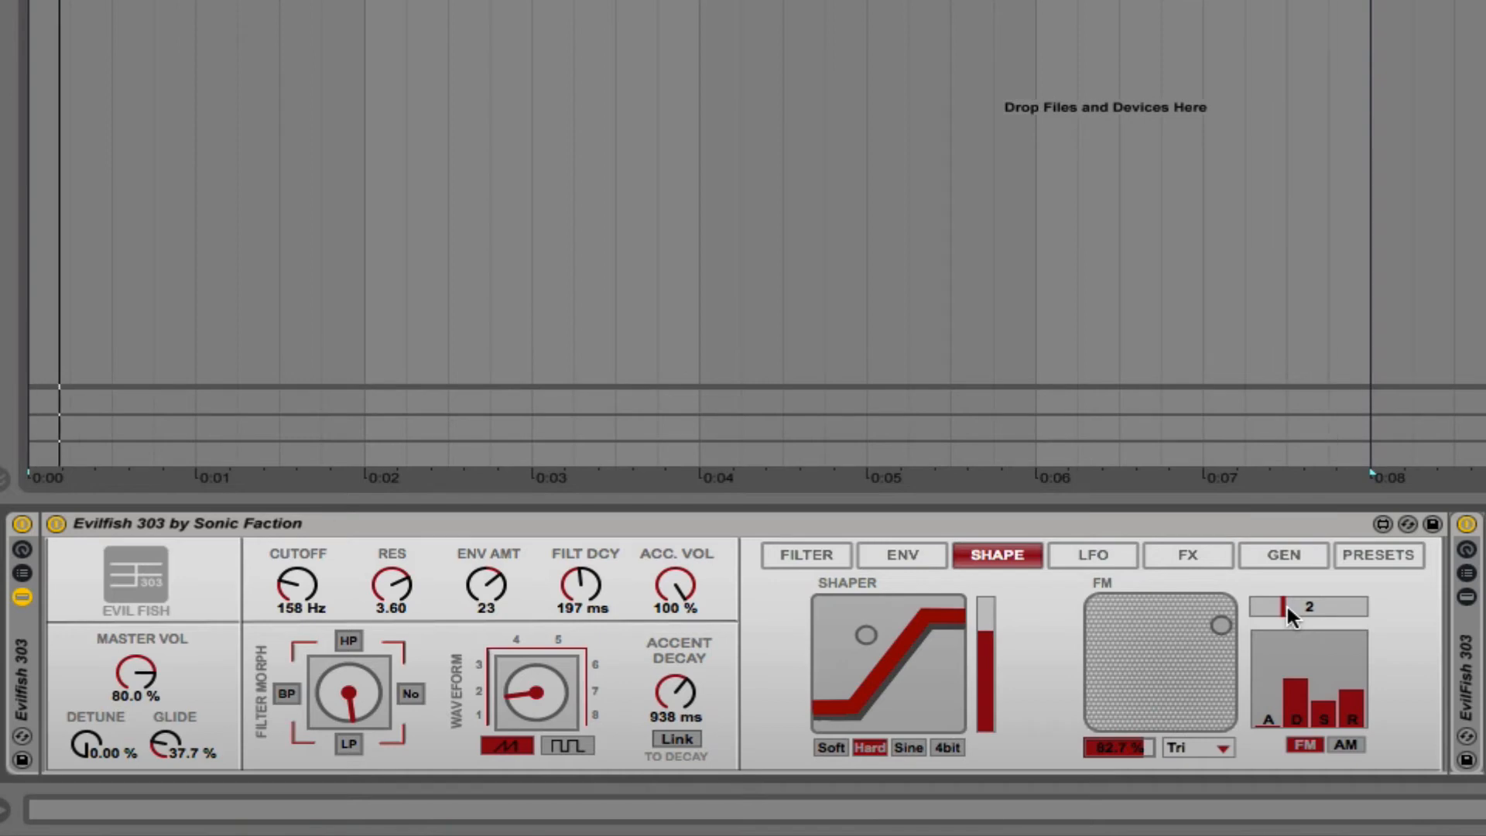
left_click_drag(1286, 606, 1303, 606)
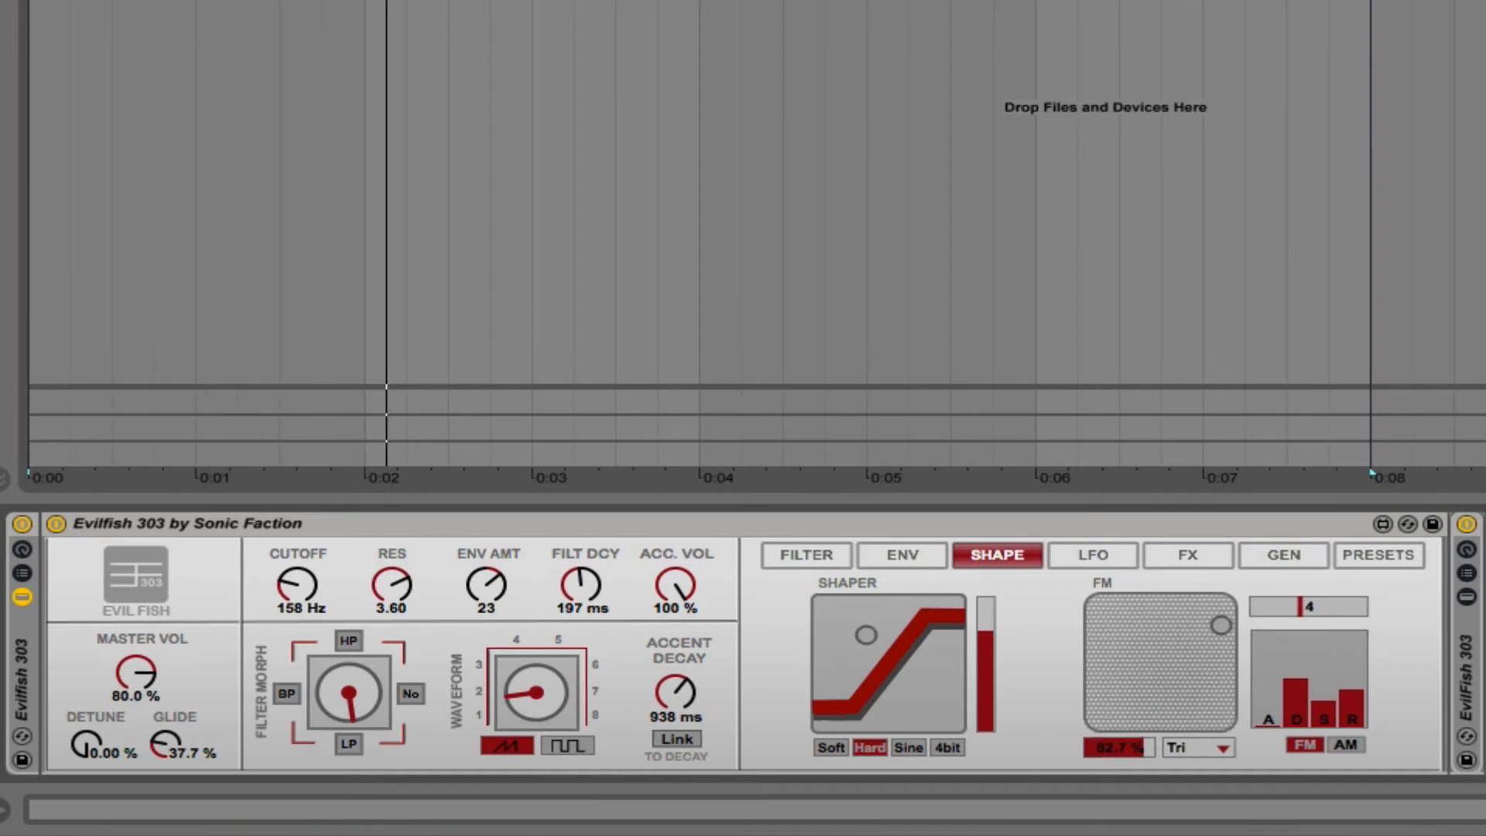
left_click_drag(1108, 744, 1108, 723)
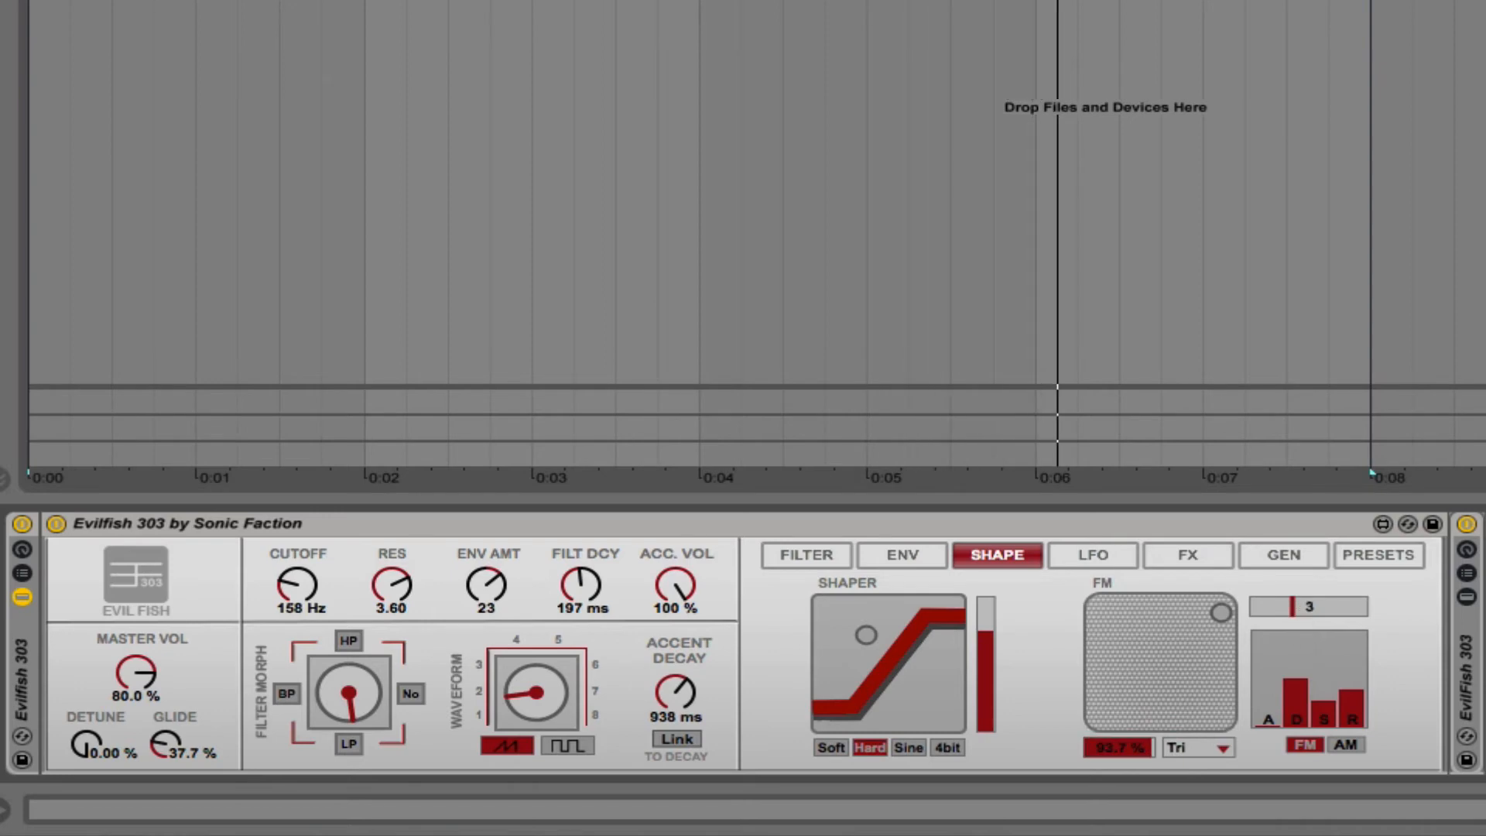
left_click_drag(1283, 606, 1275, 606)
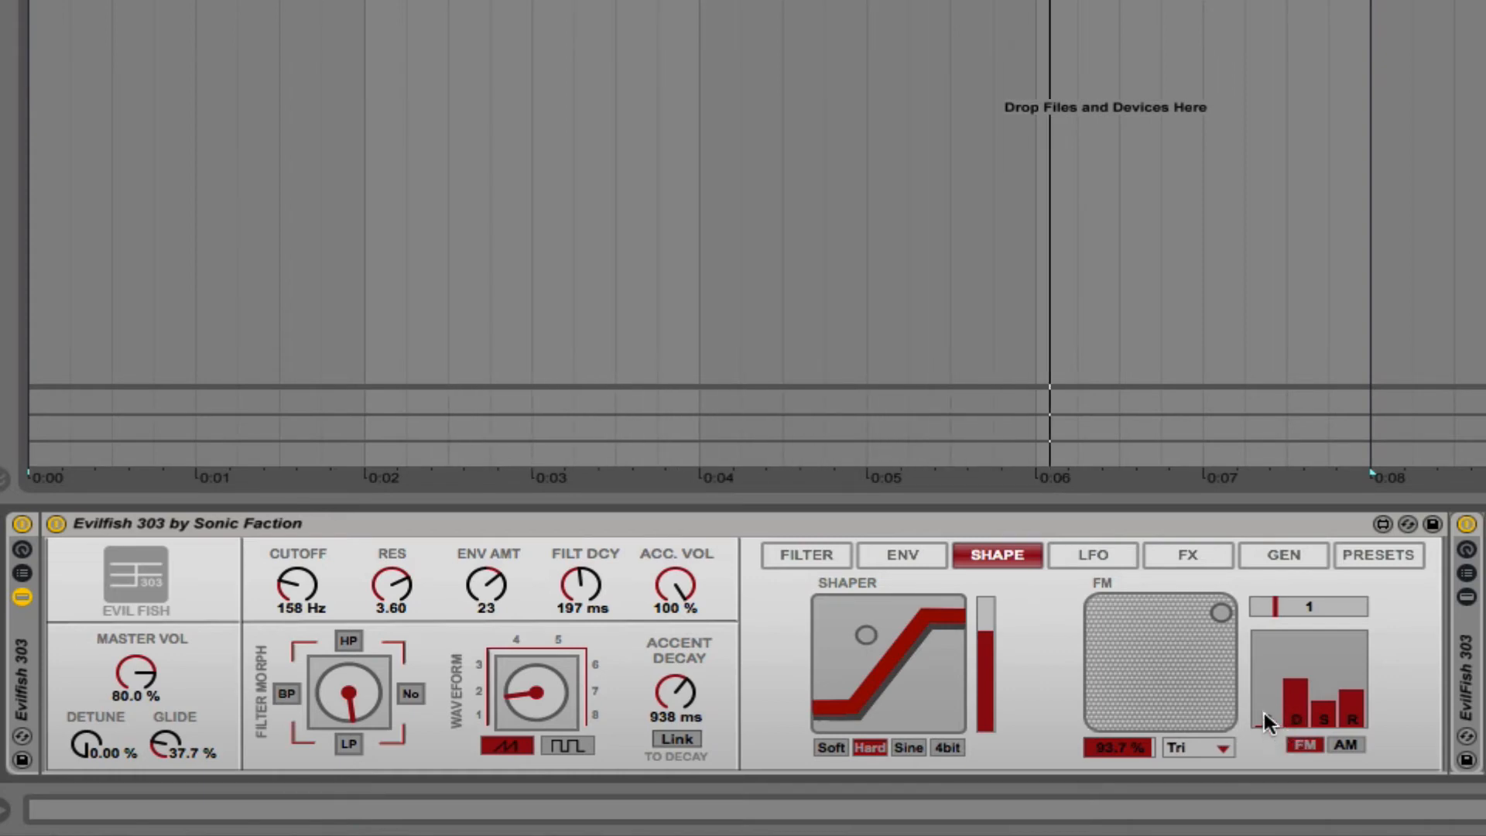
Raise the FM envelope's attack and decay slightly, and switch the modulation mode to AM.
left_click_drag(1263, 712, 1261, 677)
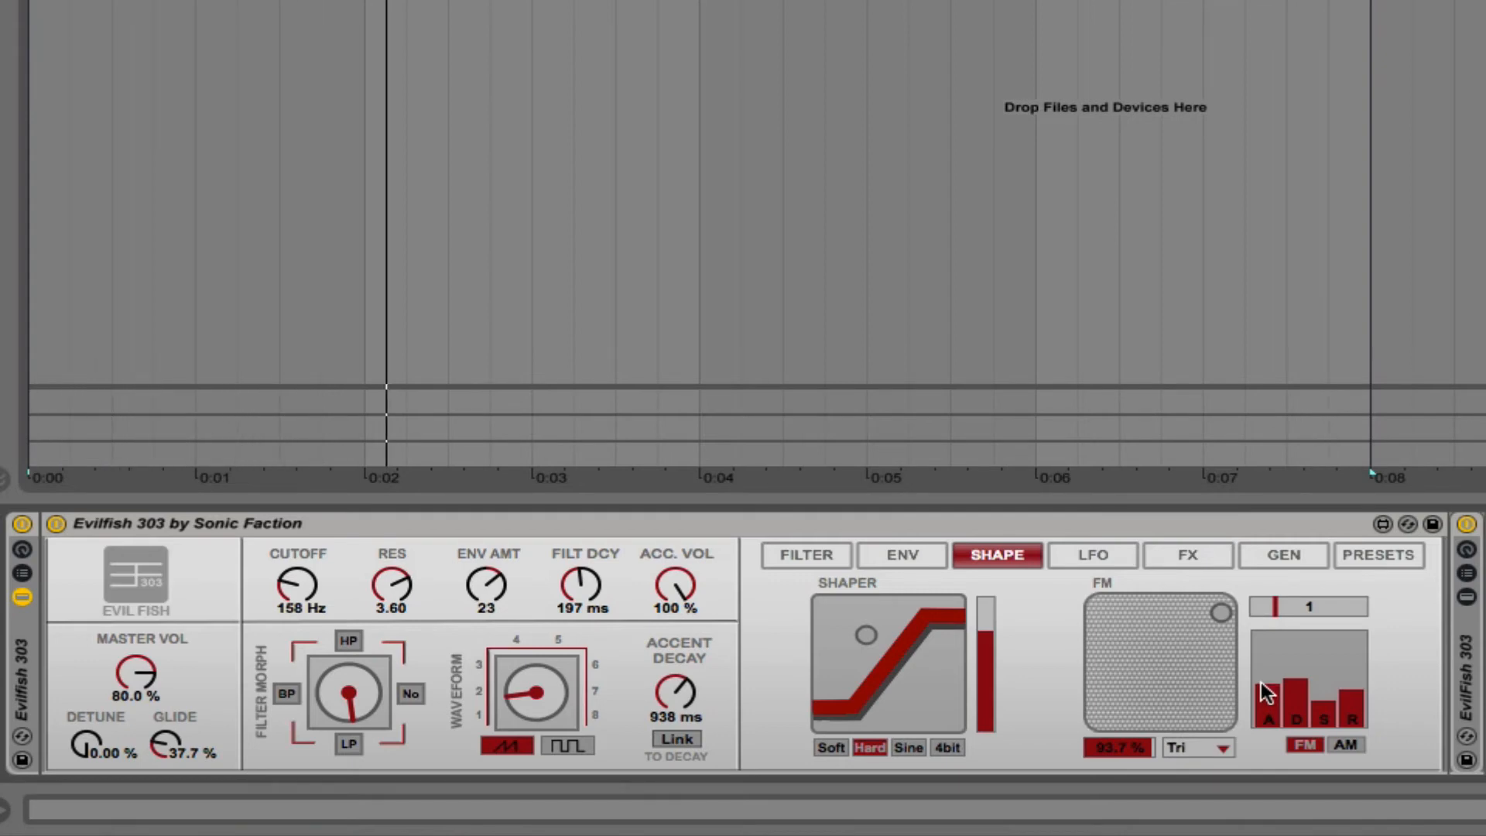
left_click_drag(1260, 685, 1293, 686)
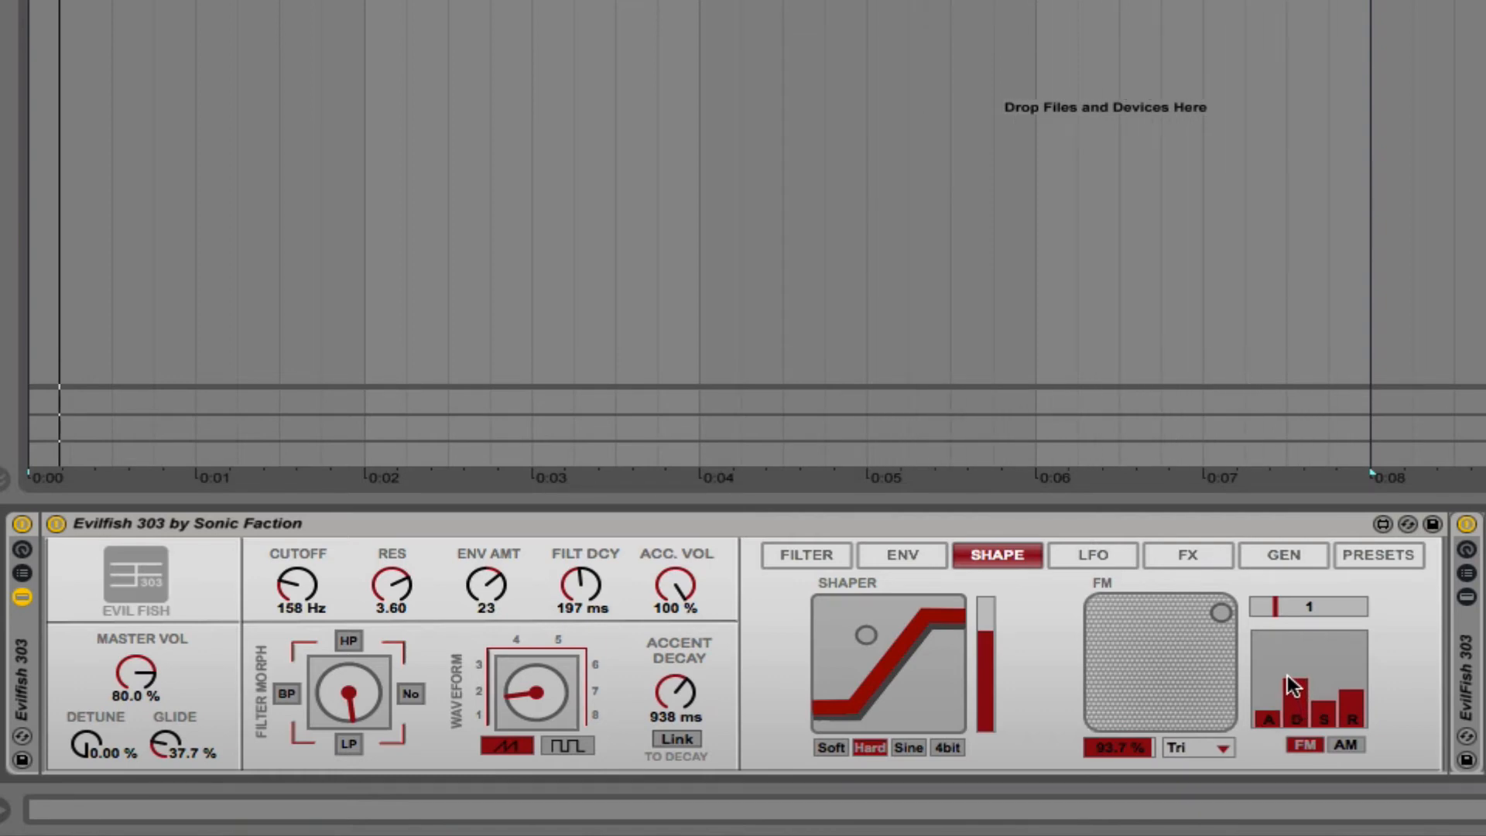
left_click(1316, 700)
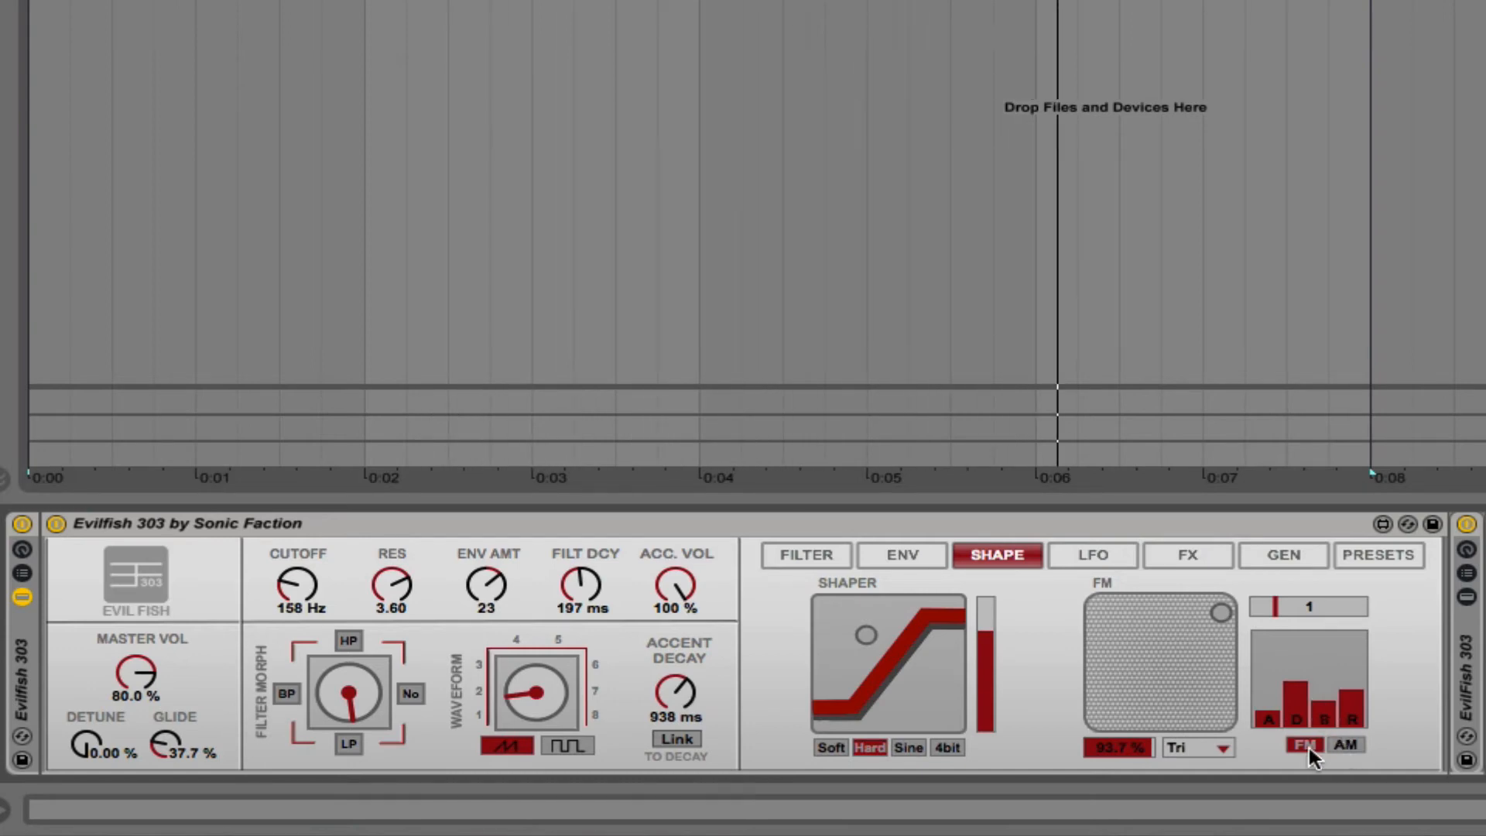
left_click(1346, 744)
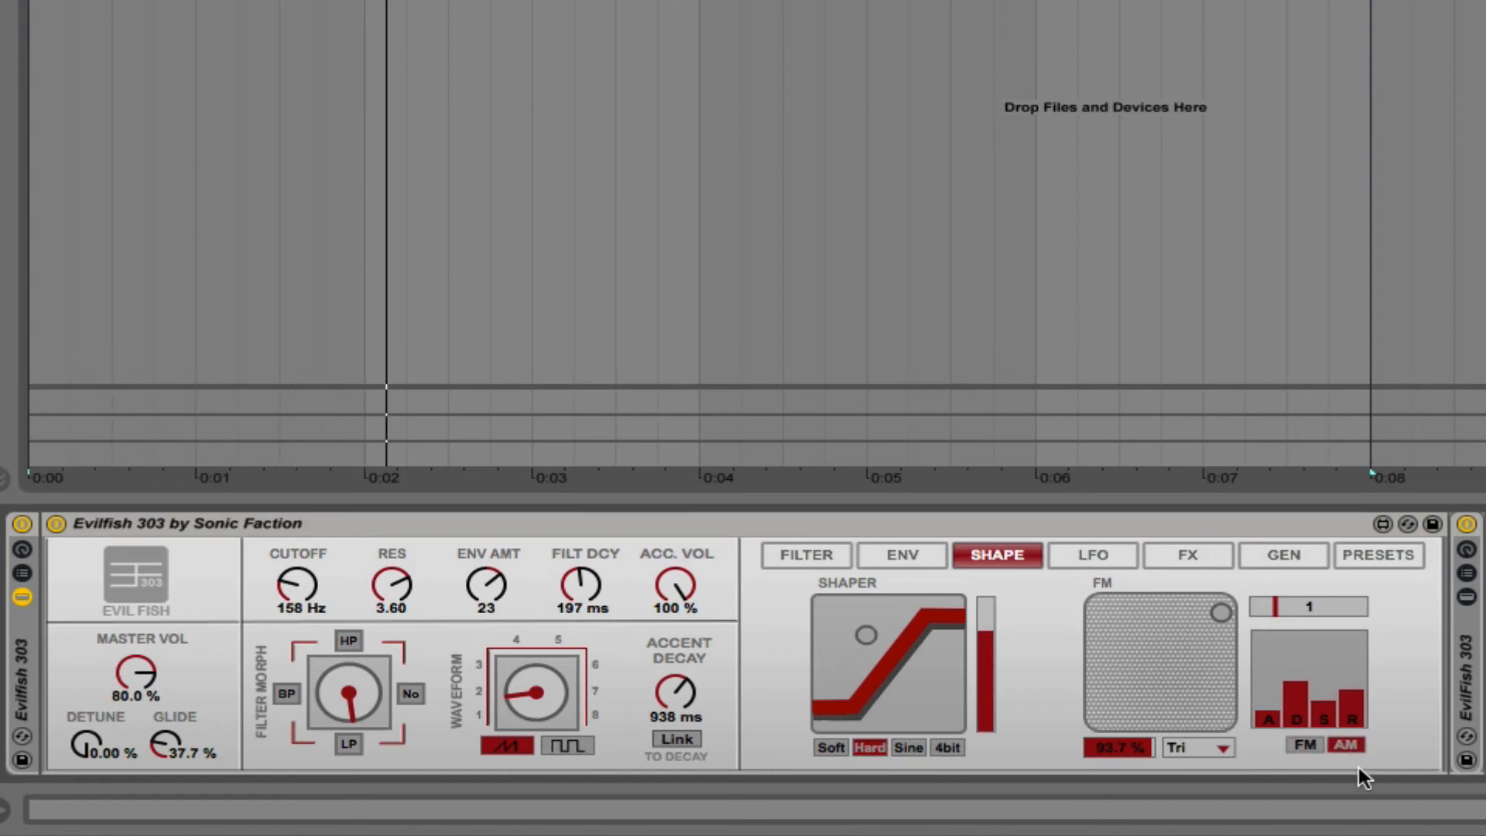
Set the filter cutoff to 3.22 kHz, resonance to 2.19 and envelope amount to 69, with the LFO page open.
left_click(1092, 555)
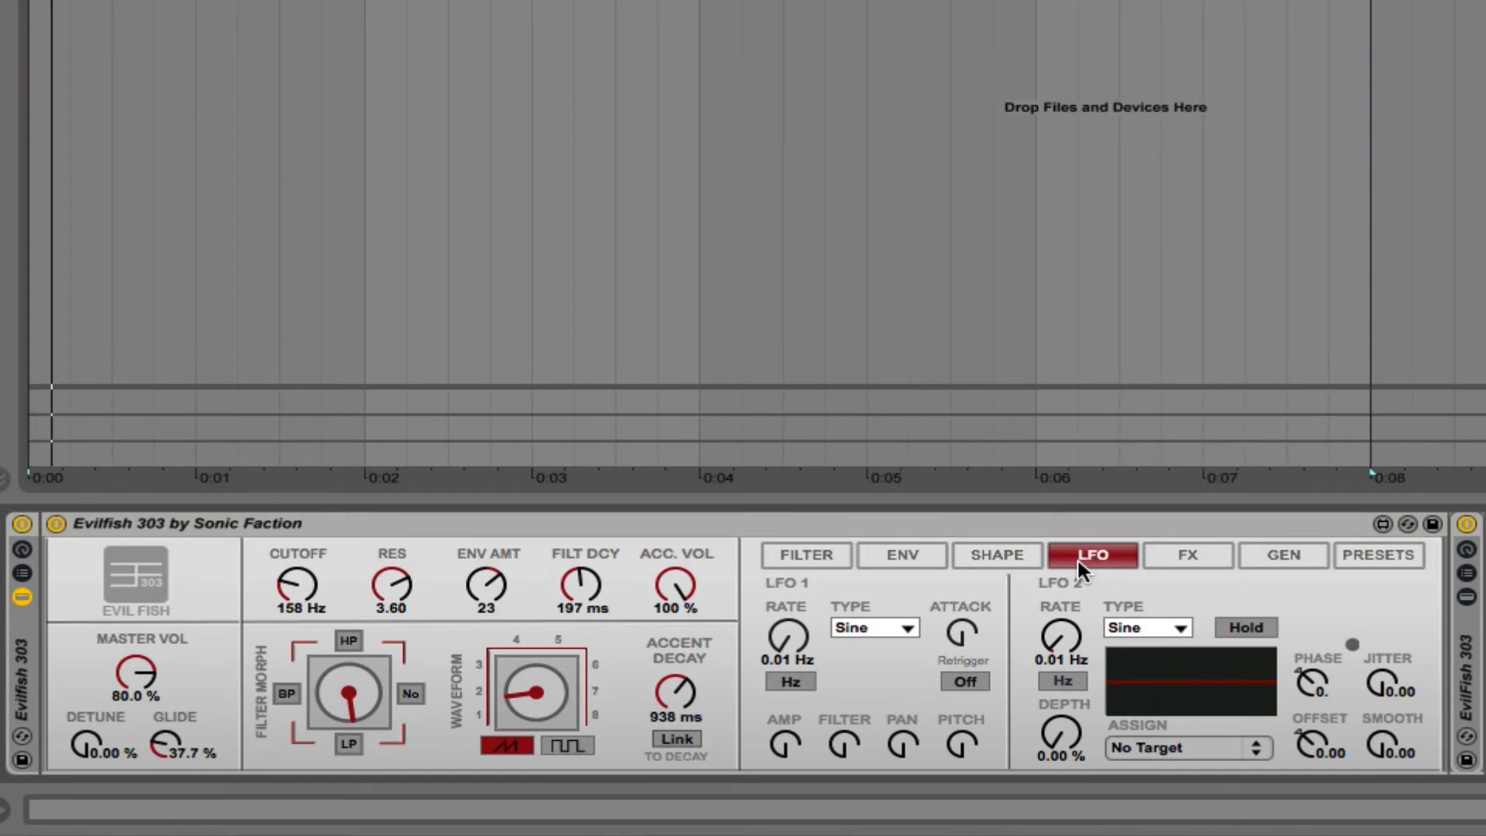
left_click(1271, 555)
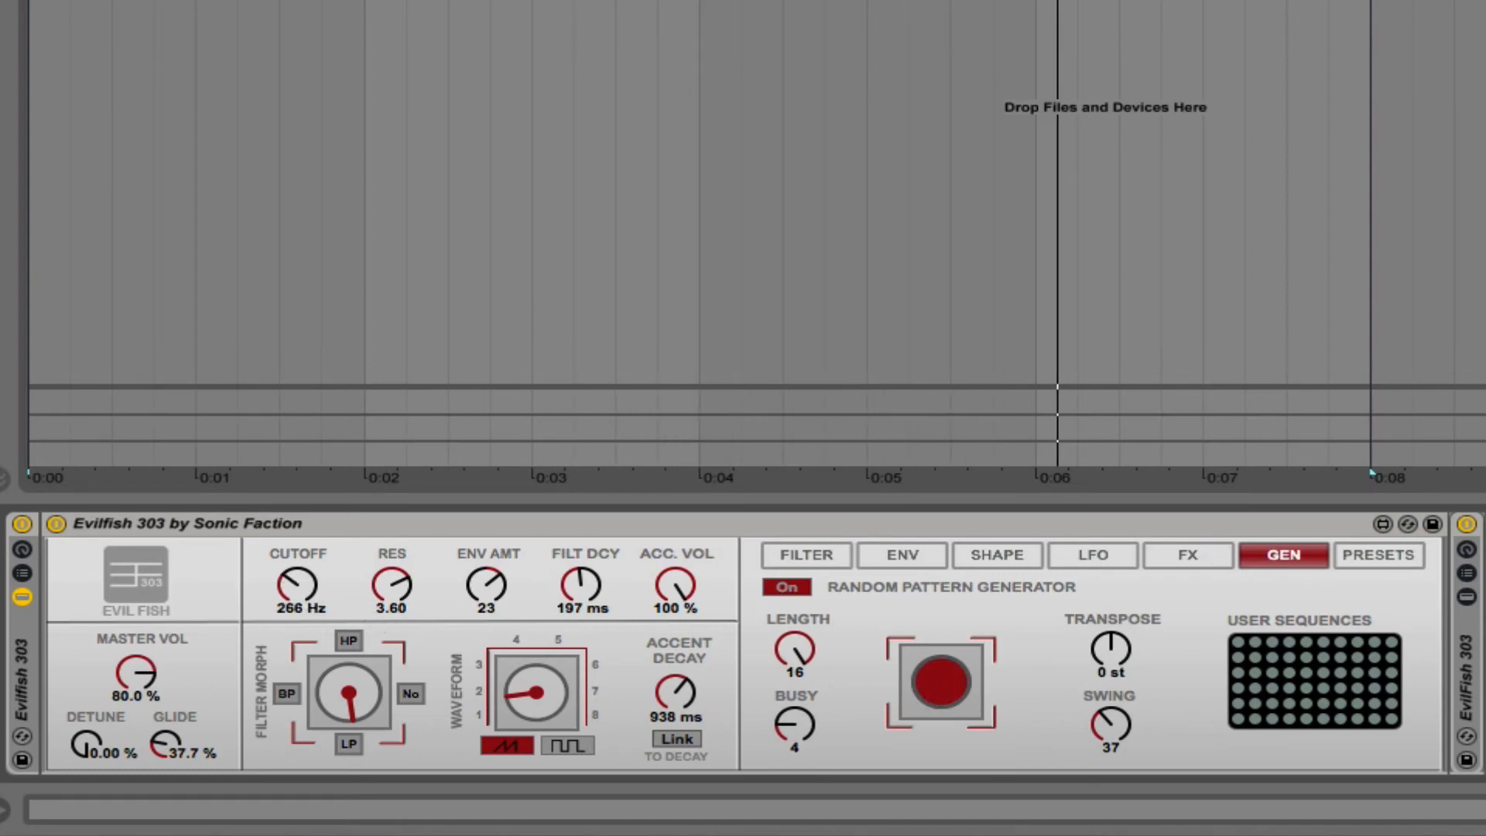
left_click_drag(308, 588, 308, 576)
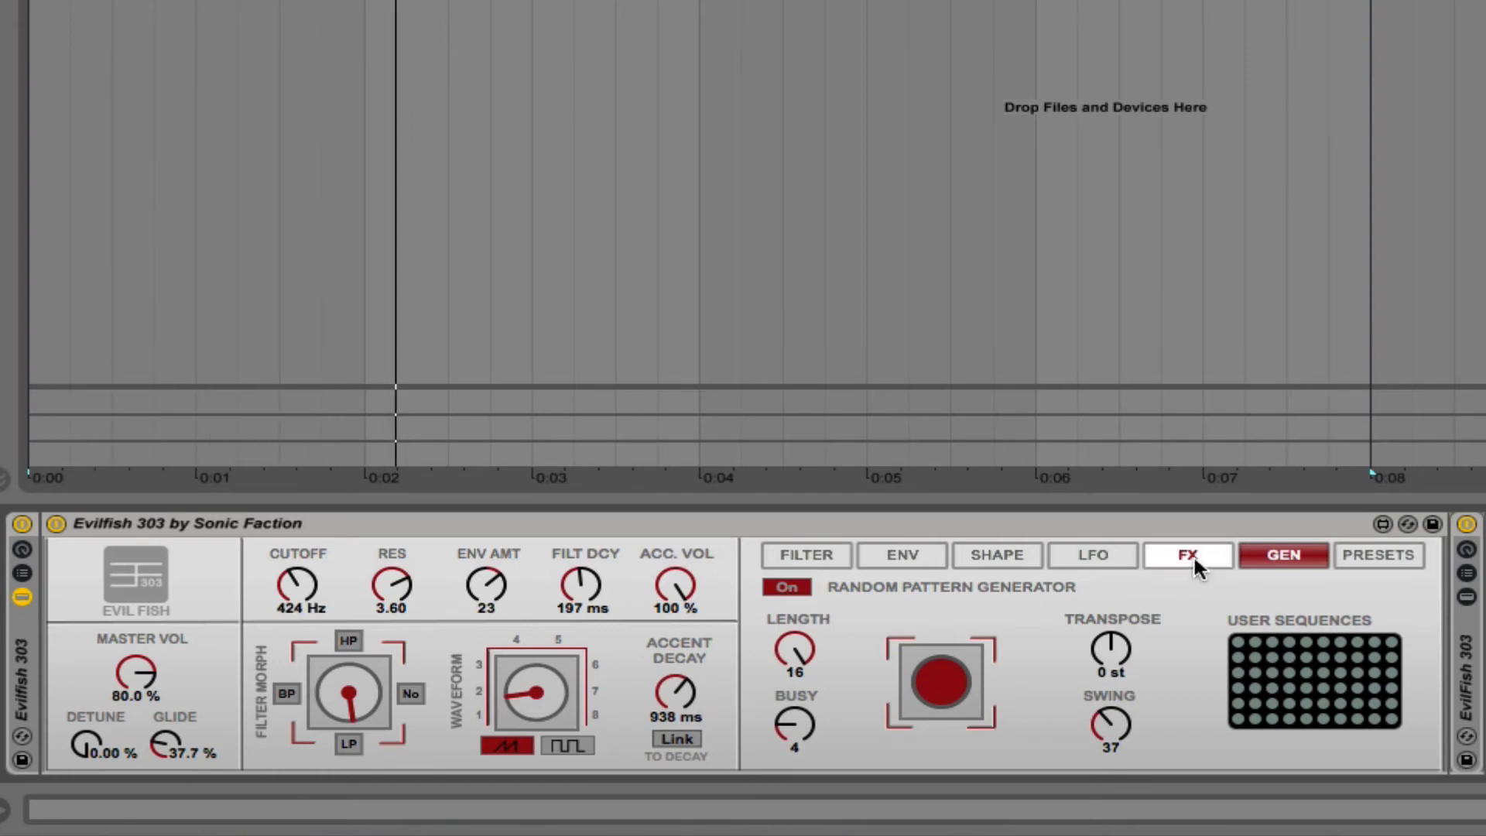
left_click(1072, 556)
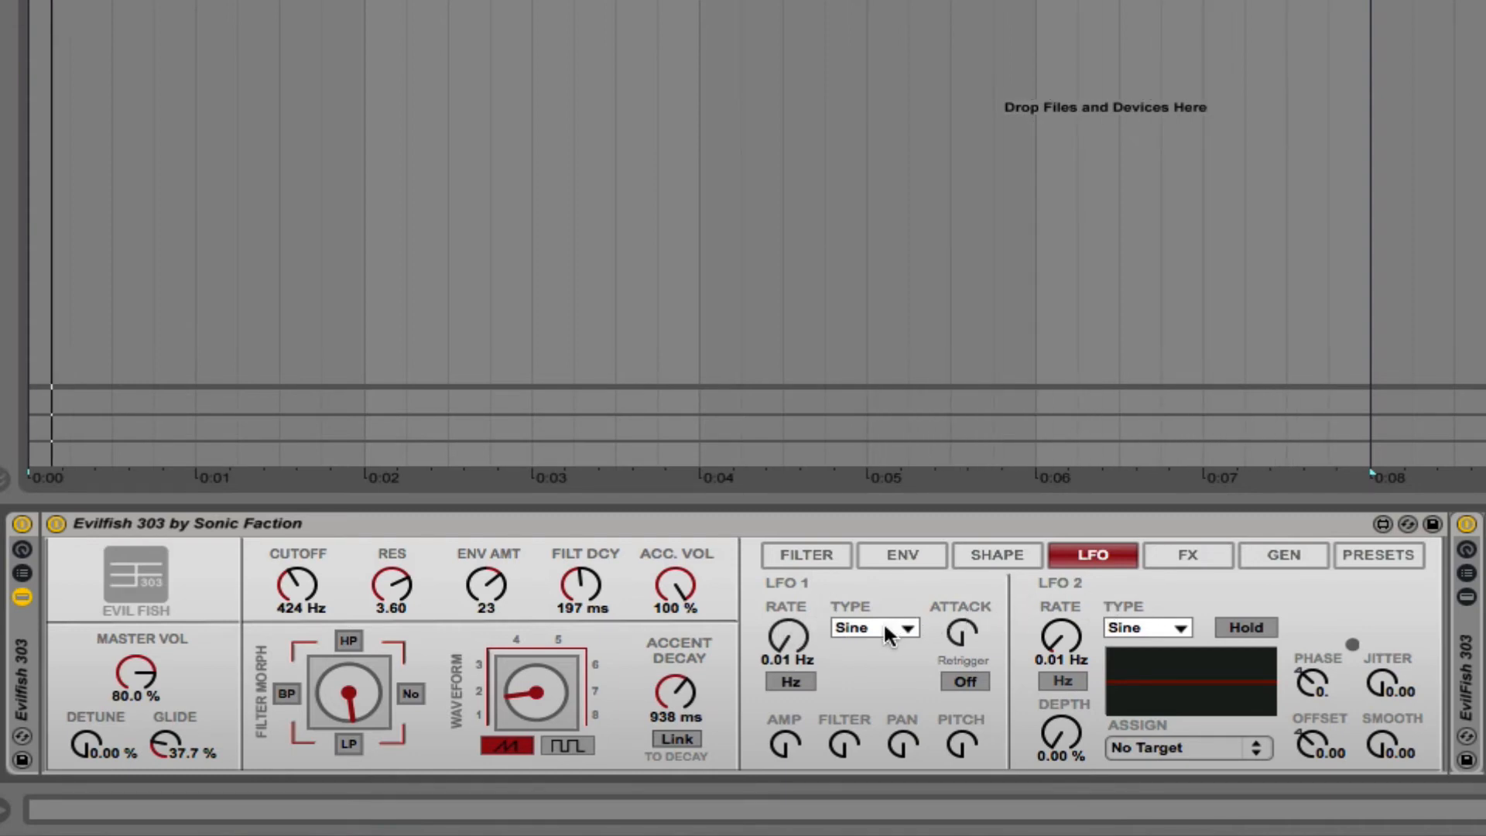
left_click_drag(328, 590, 329, 547)
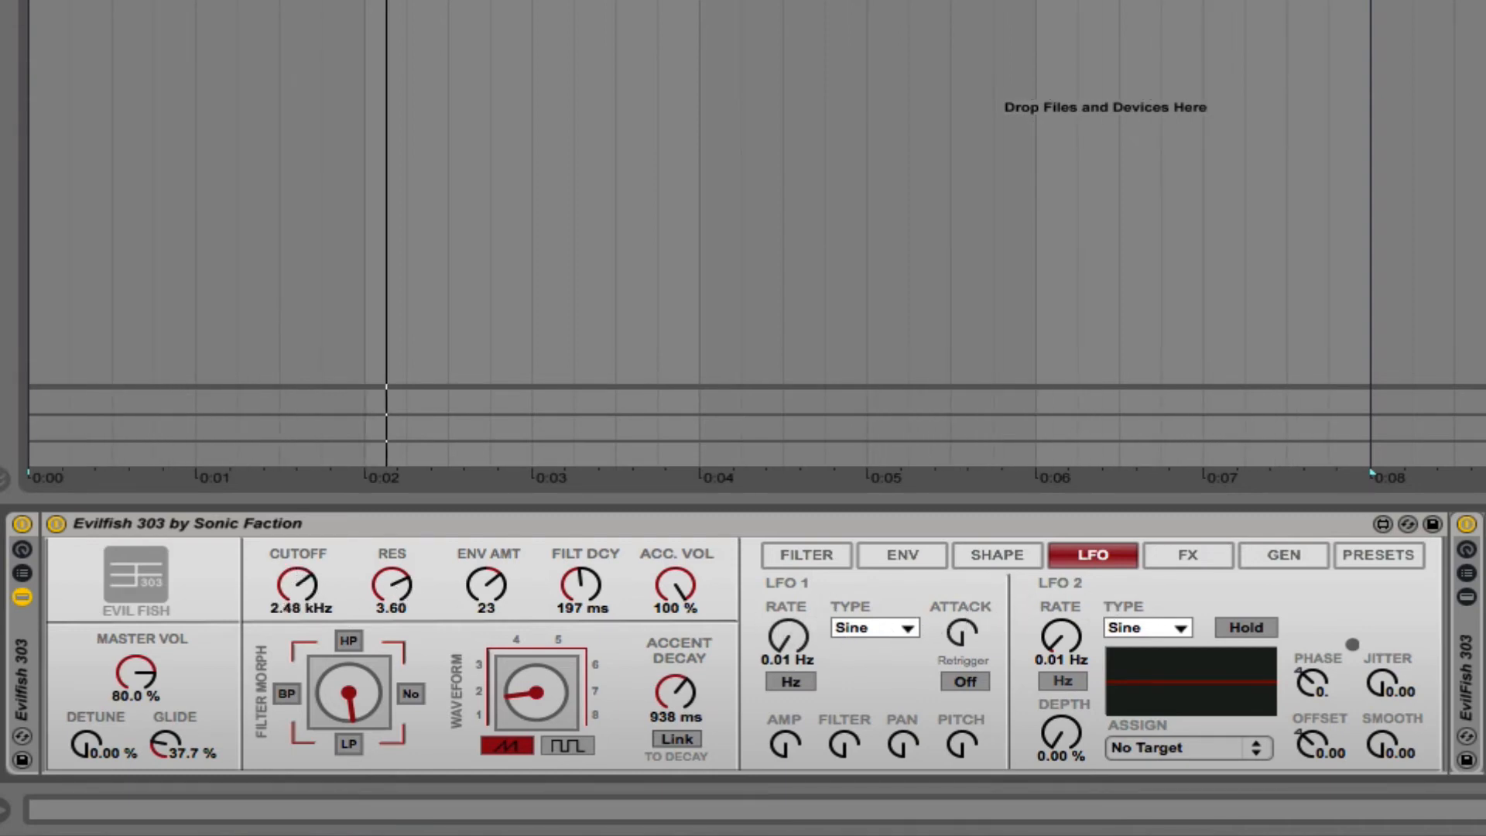
left_click_drag(404, 596, 404, 623)
left_click_drag(486, 592, 486, 585)
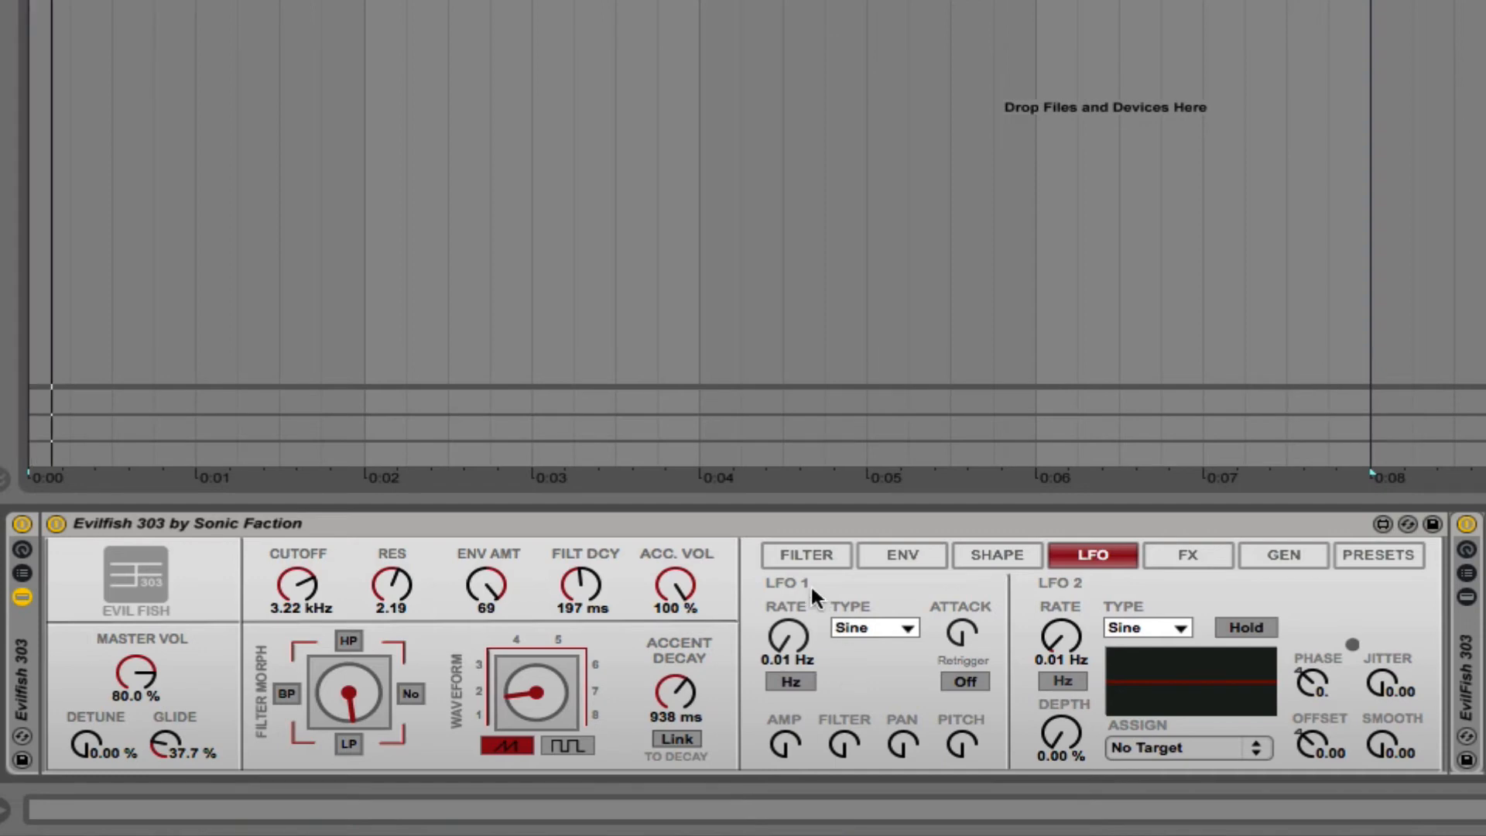
Switch LFO 1's rate from Hz to Sync and select the Sine type.
left_click(791, 680)
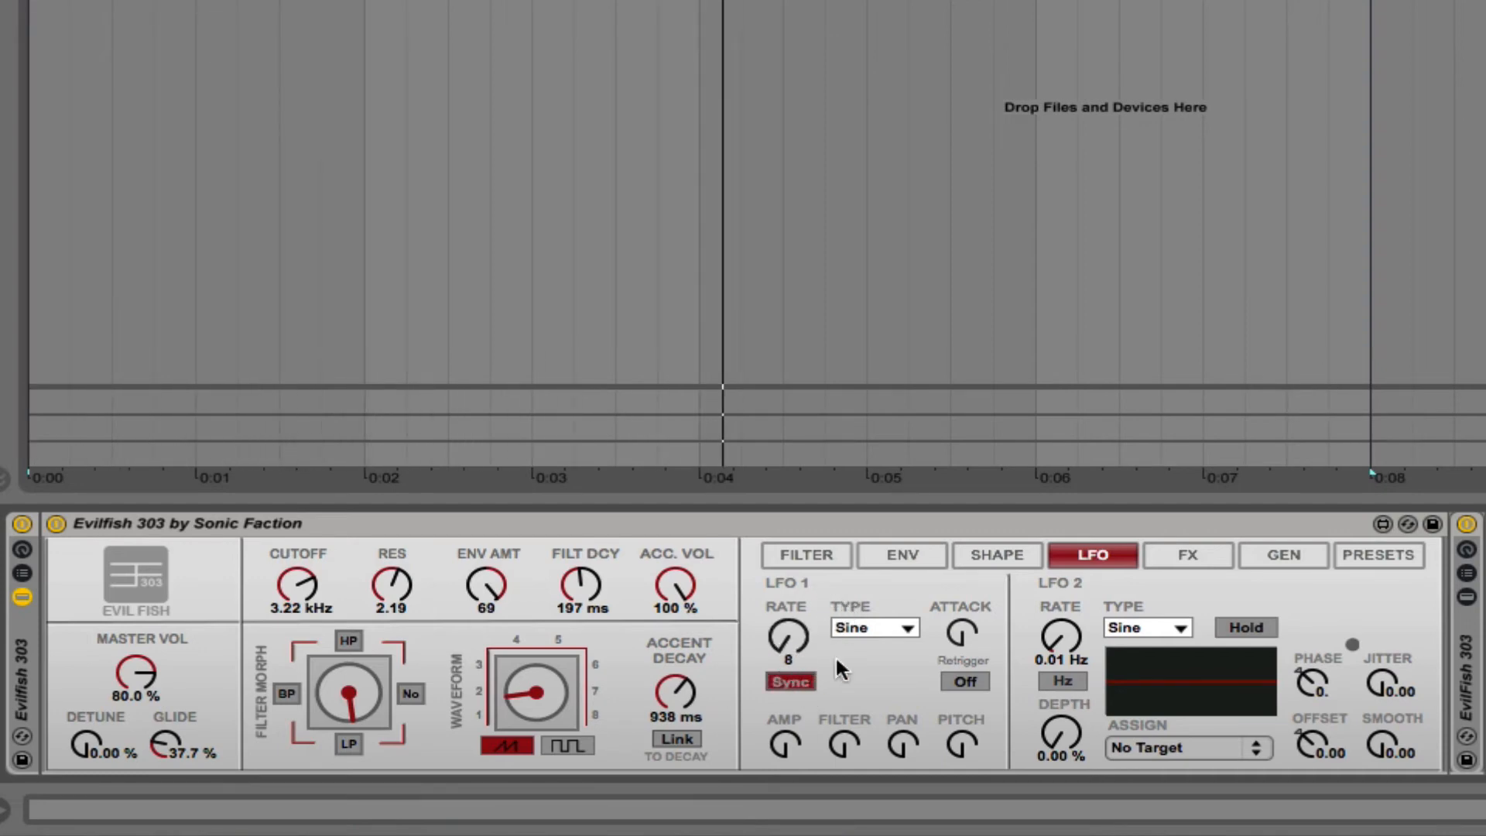
left_click(890, 624)
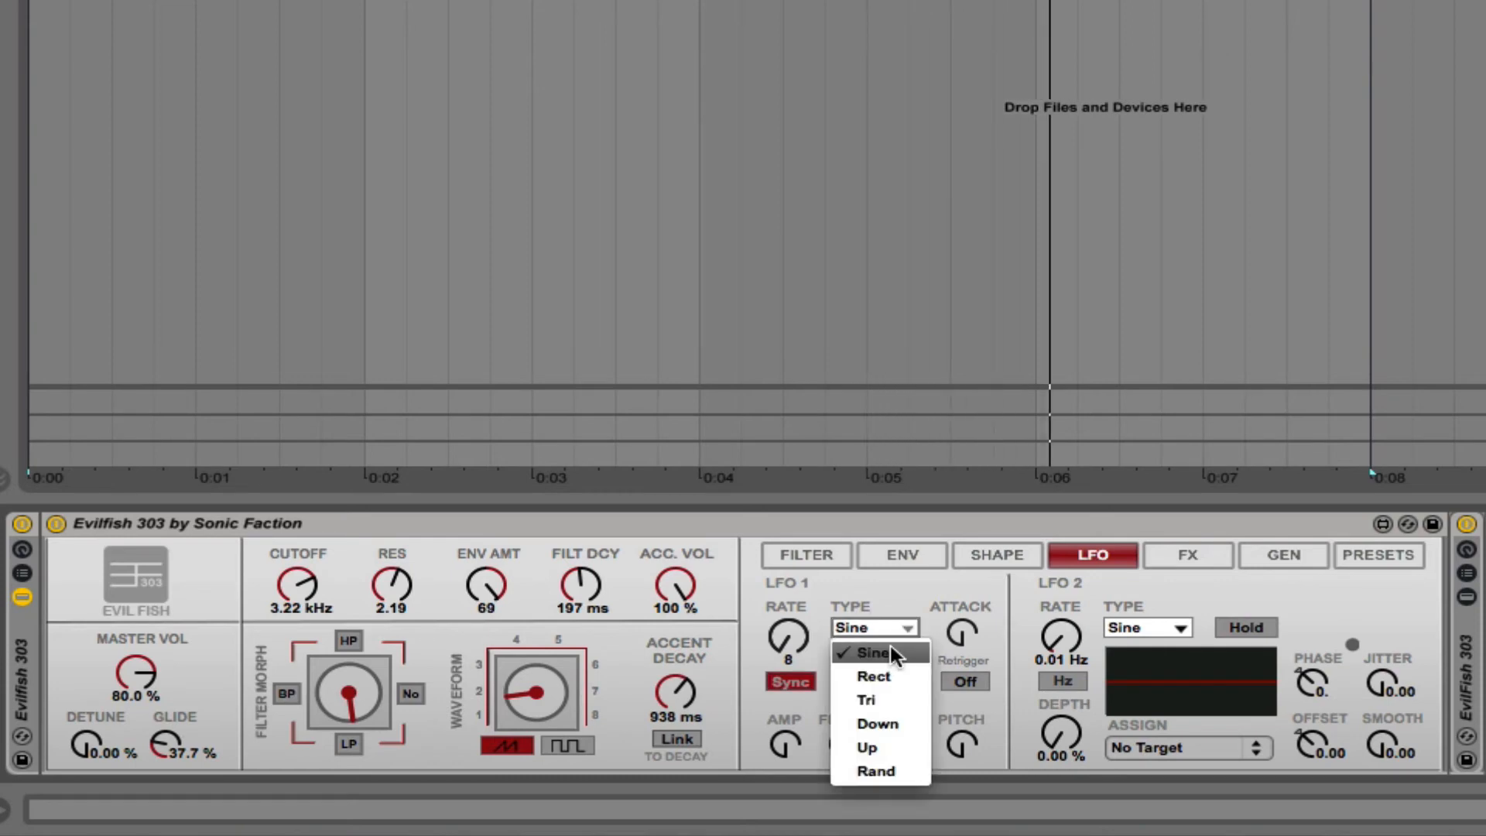
left_click(879, 654)
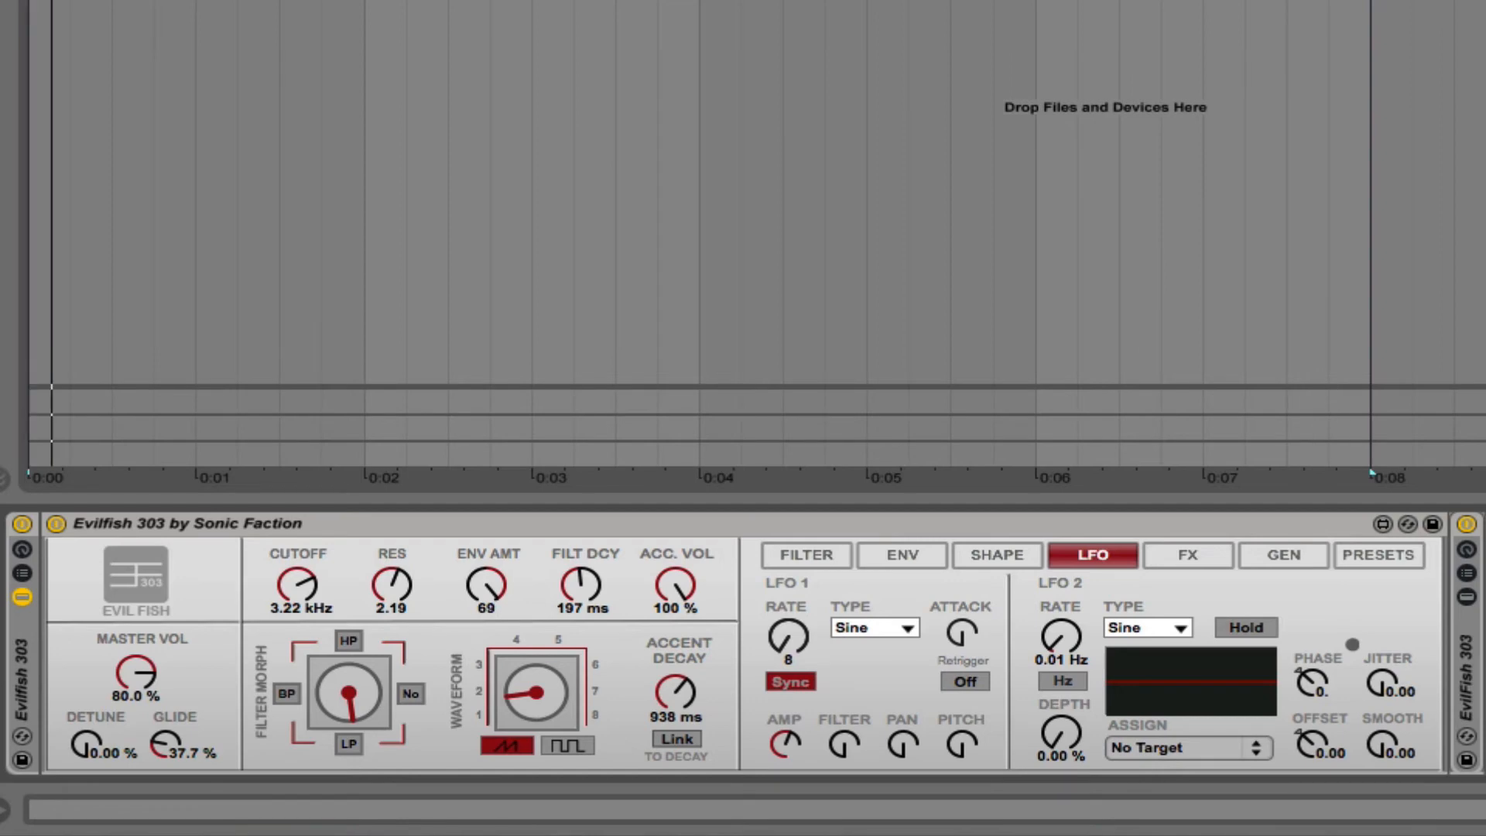
Try LFO 1 modulation on the amp, filter and pan one after another, returning each depth to zero.
left_click_drag(785, 744, 786, 812)
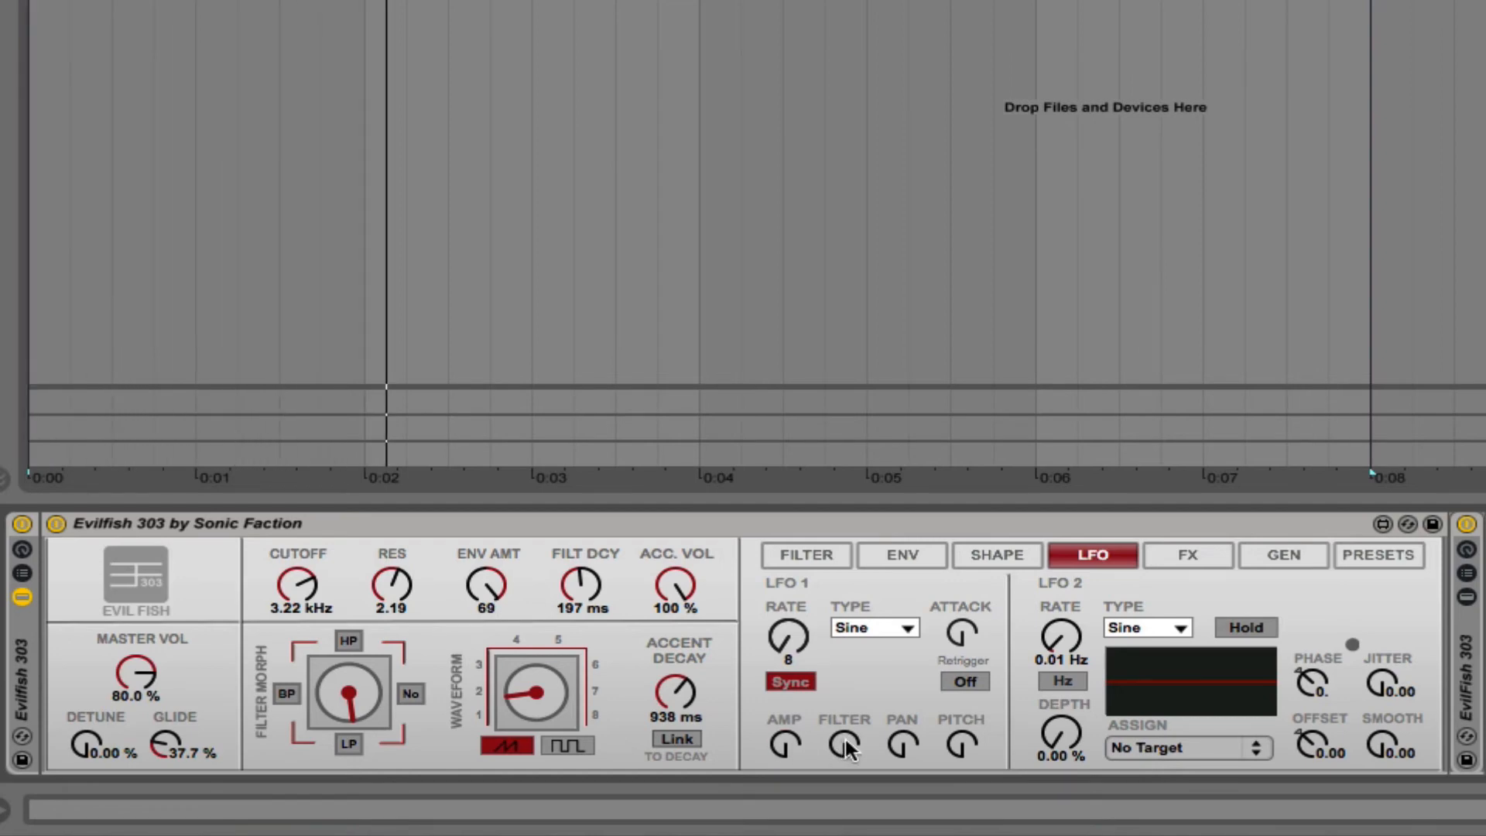
left_click_drag(844, 744, 843, 704)
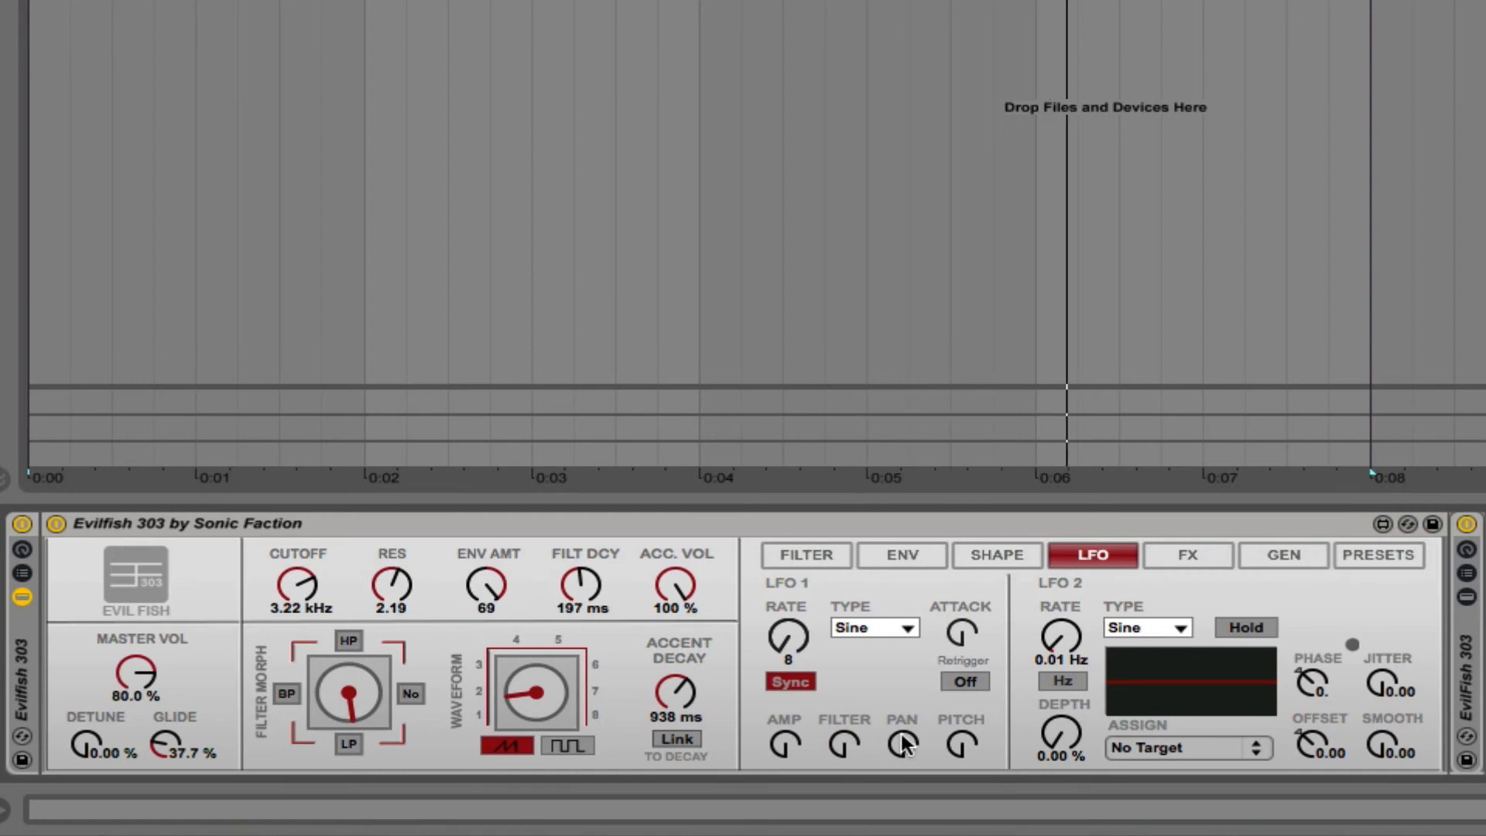
left_click_drag(902, 744, 902, 674)
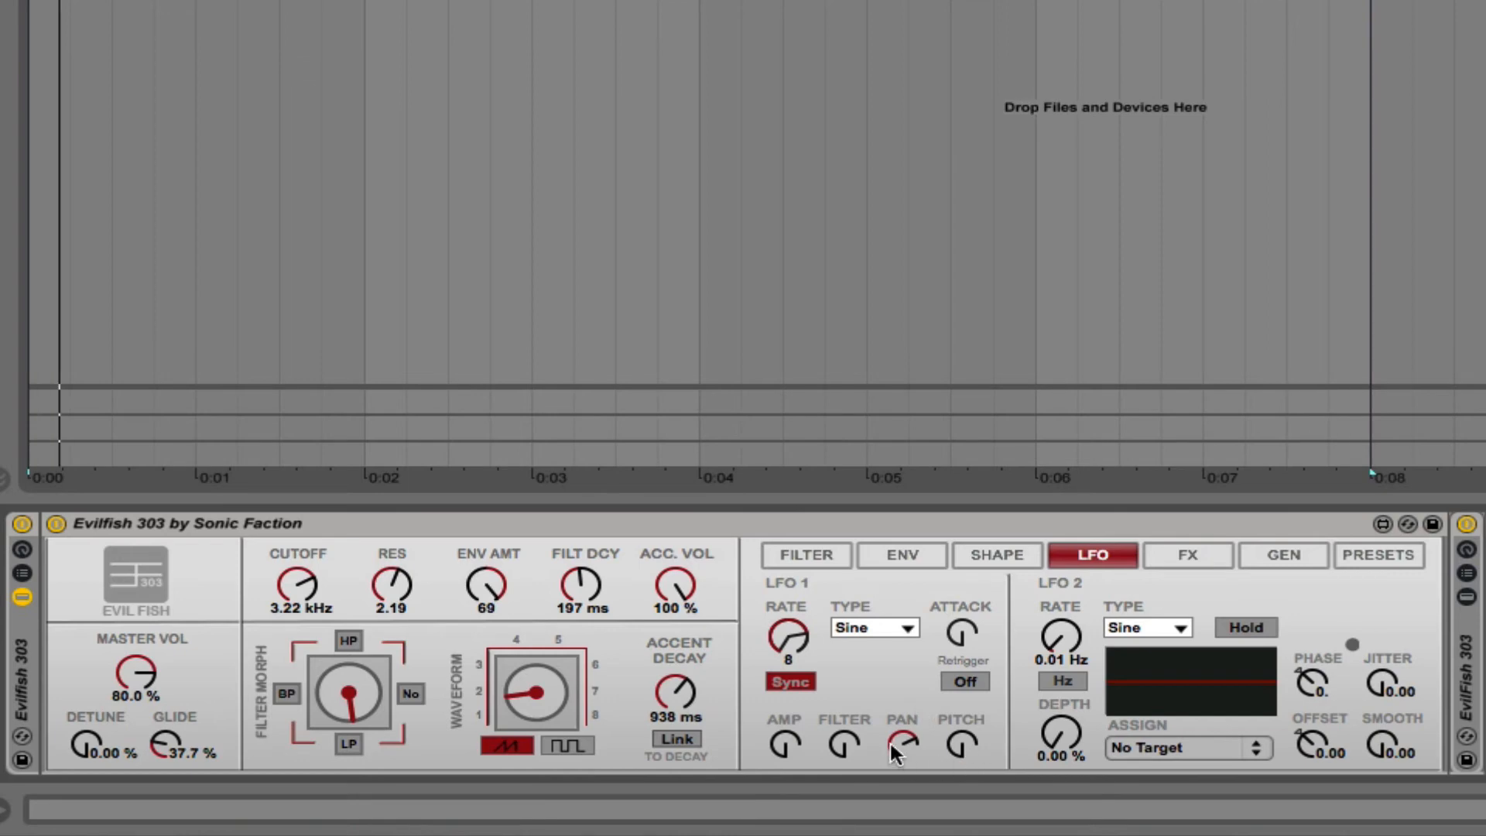
left_click_drag(891, 744, 890, 821)
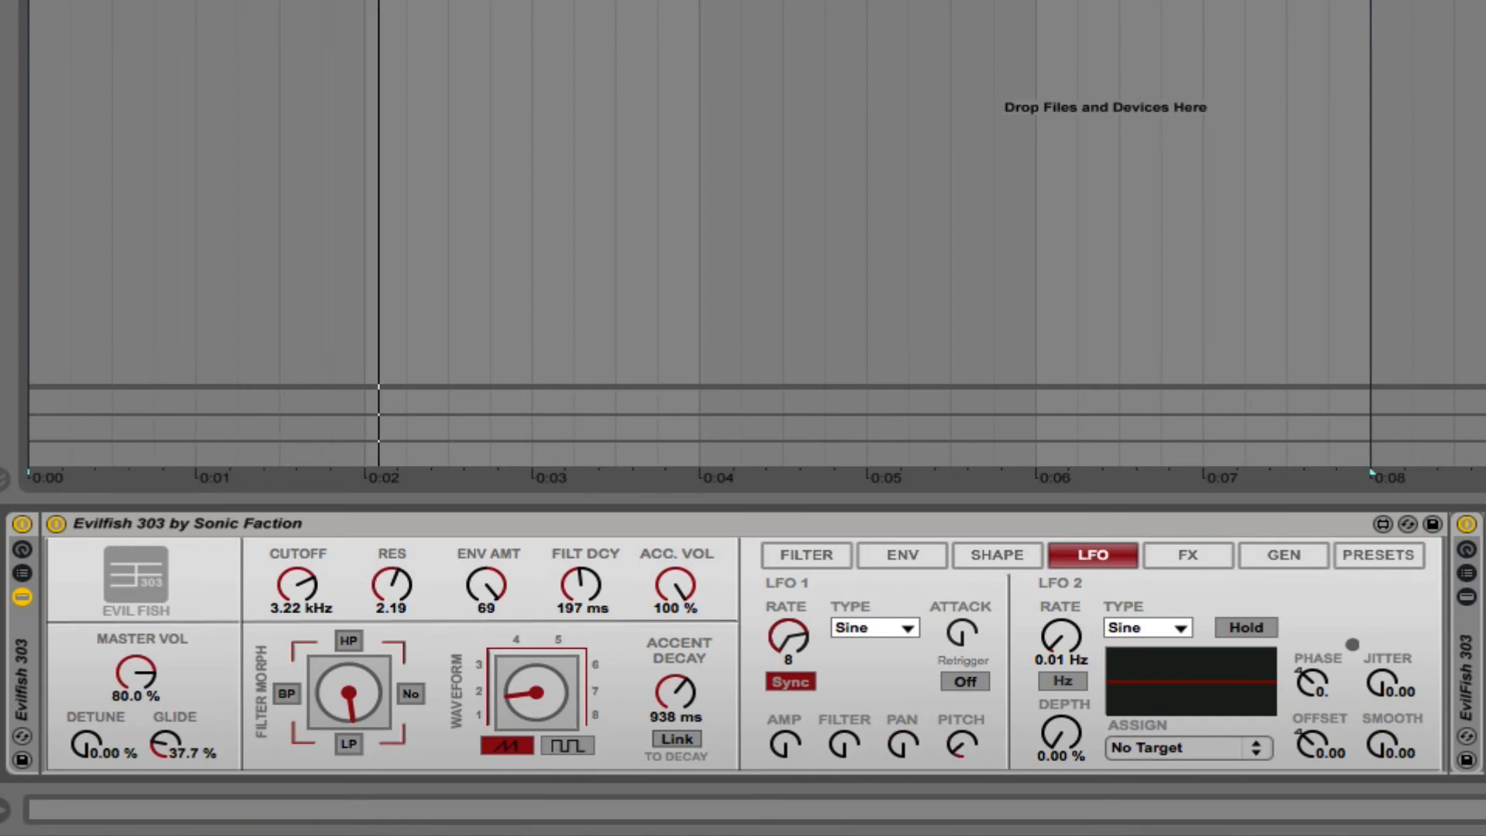
Raise LFO 1's pitch modulation to about half, switch its rate from Sync to Hz, and set the rate to 0.01 Hz.
left_click_drag(962, 746, 962, 677)
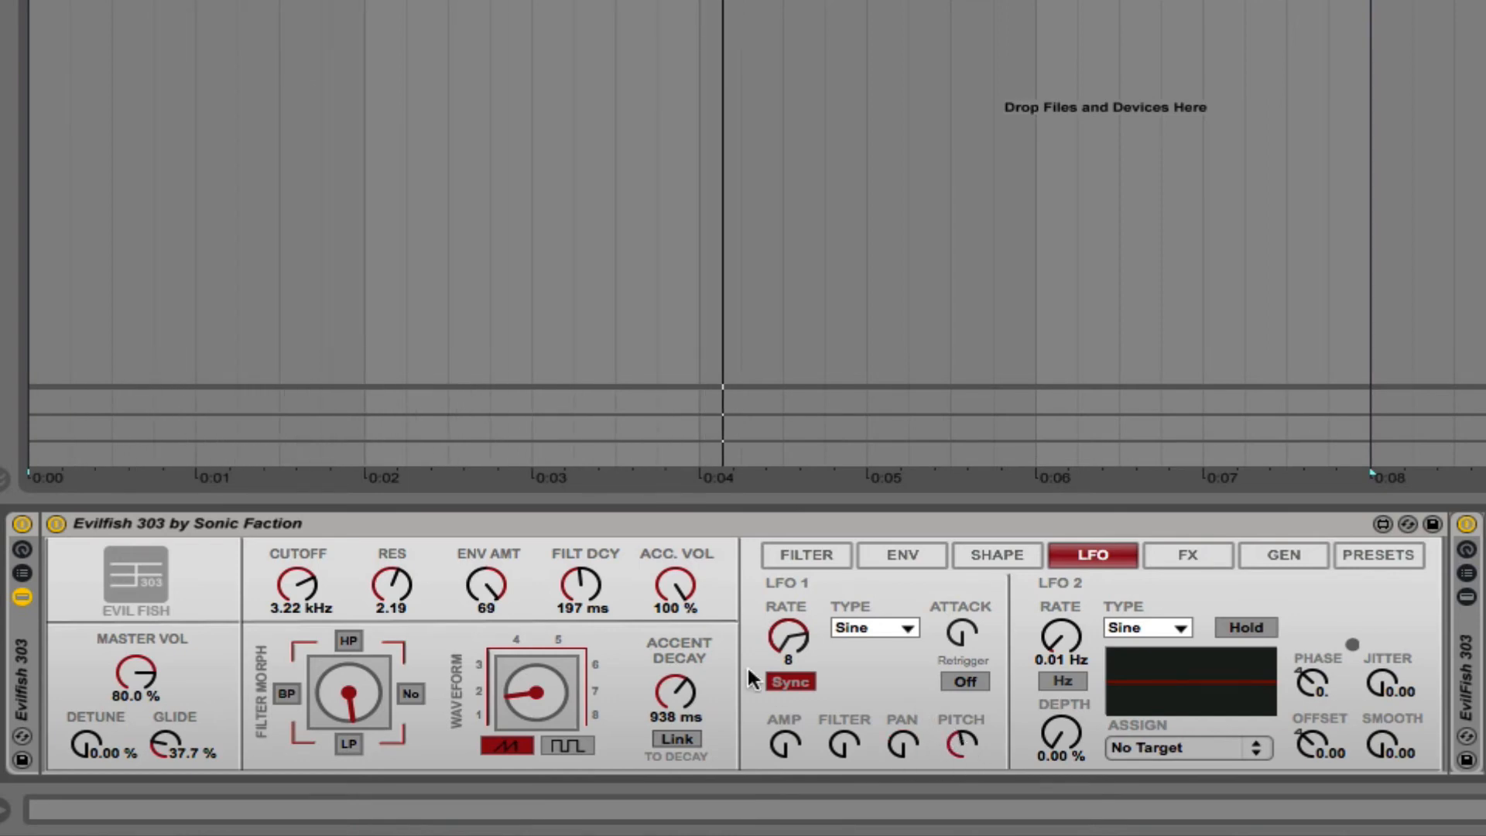
left_click_drag(792, 628, 788, 595)
left_click(784, 681)
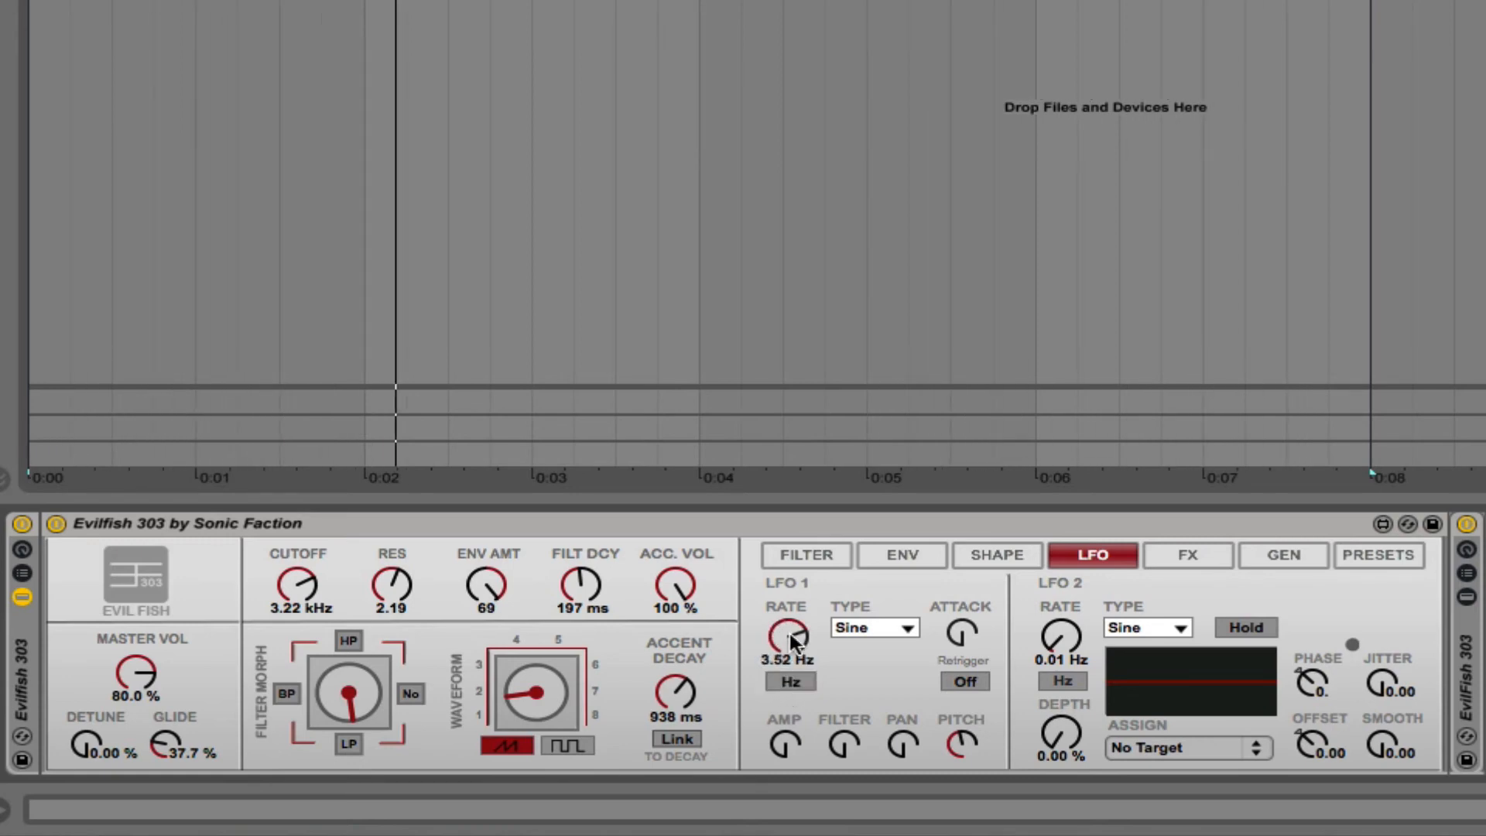
left_click_drag(789, 641, 787, 712)
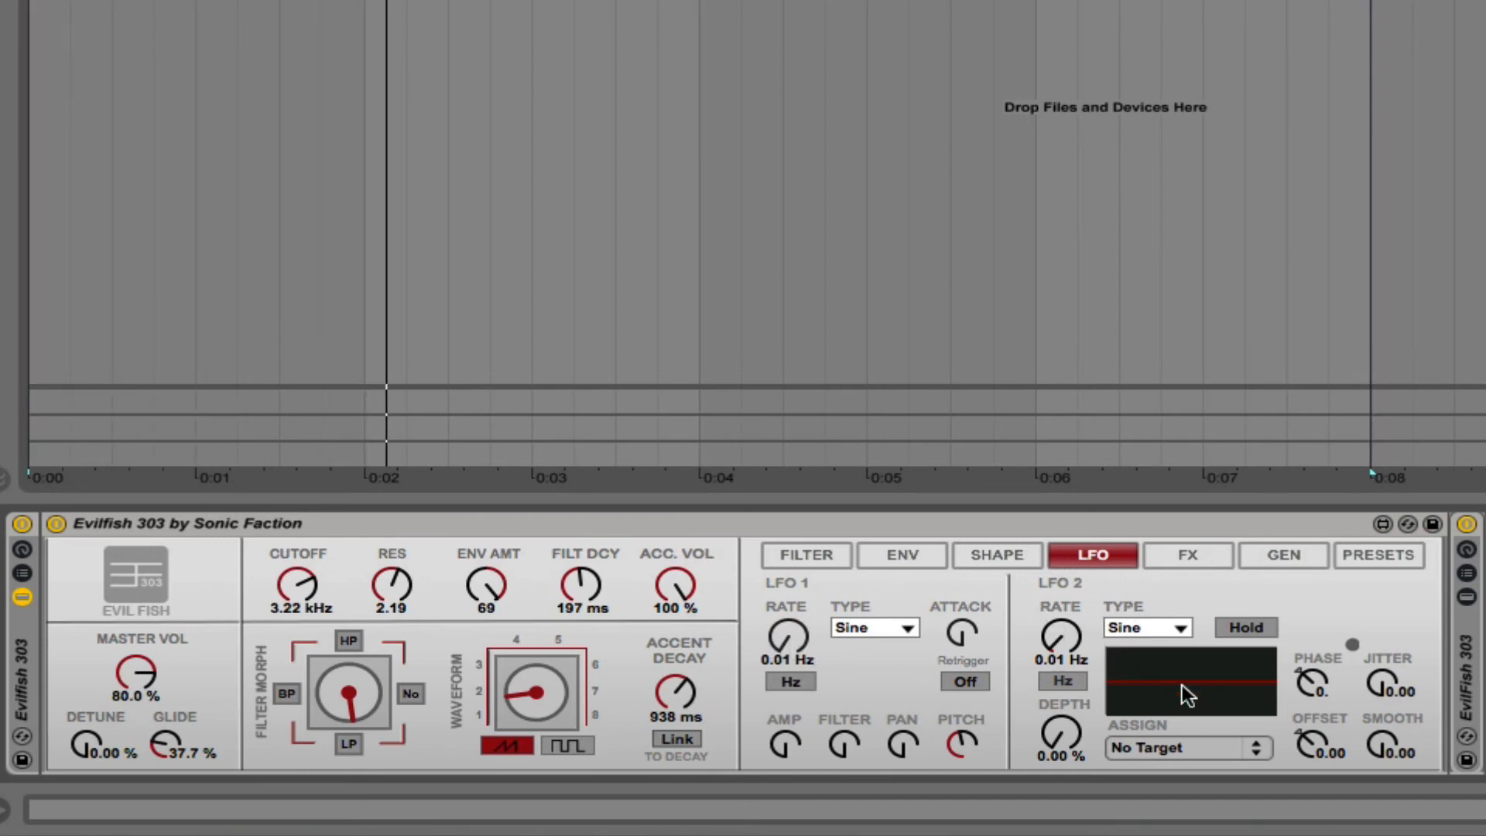
Look through the list of modulation targets available for LFO 2 without assigning one.
left_click(1250, 757)
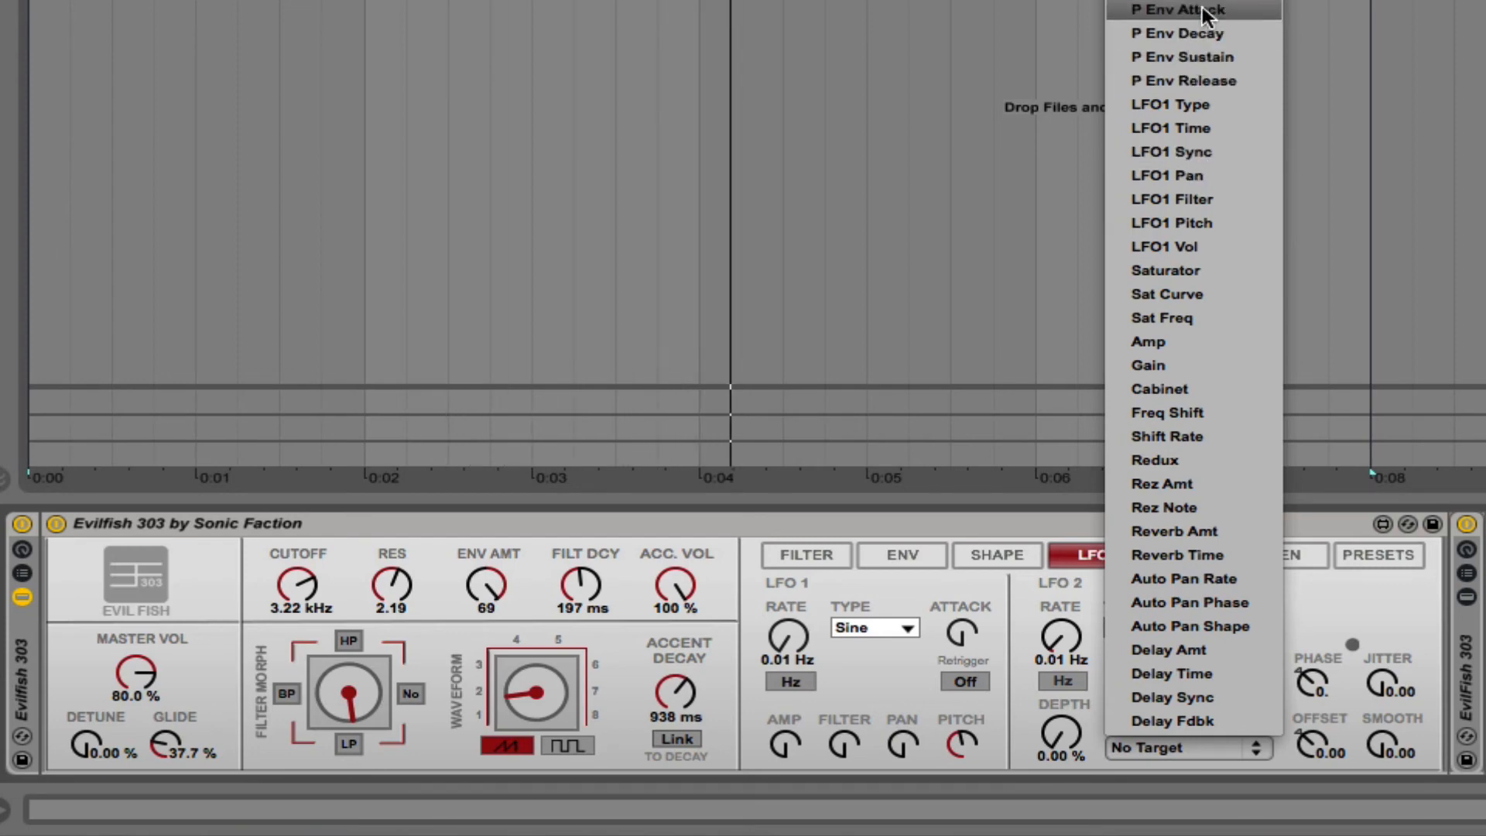
left_click(1316, 610)
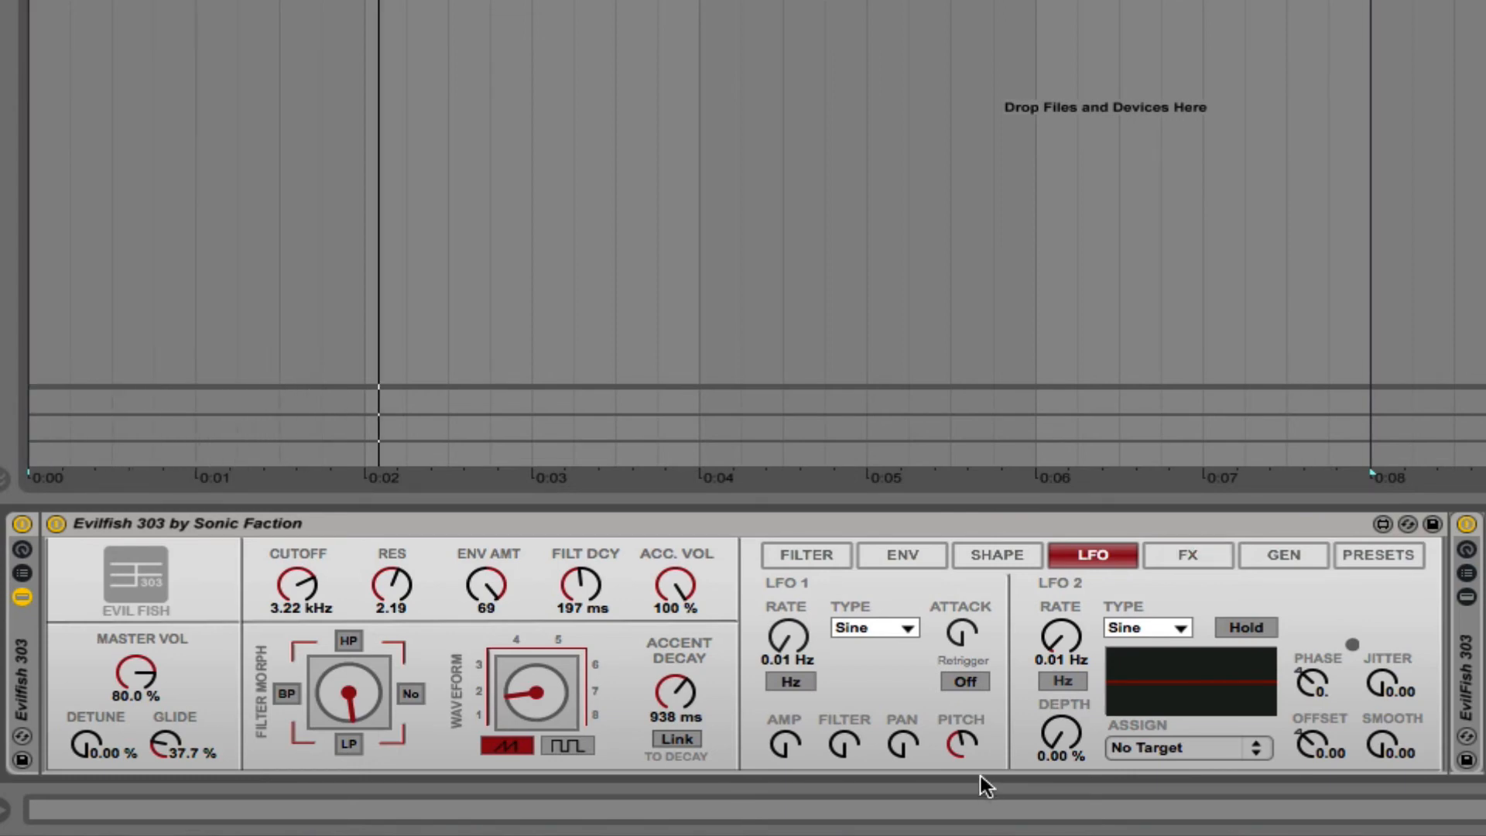
On the FX page, set the saturator to 43.3 % with the Hard curve and a frequency of 239 Hz.
left_click(1182, 559)
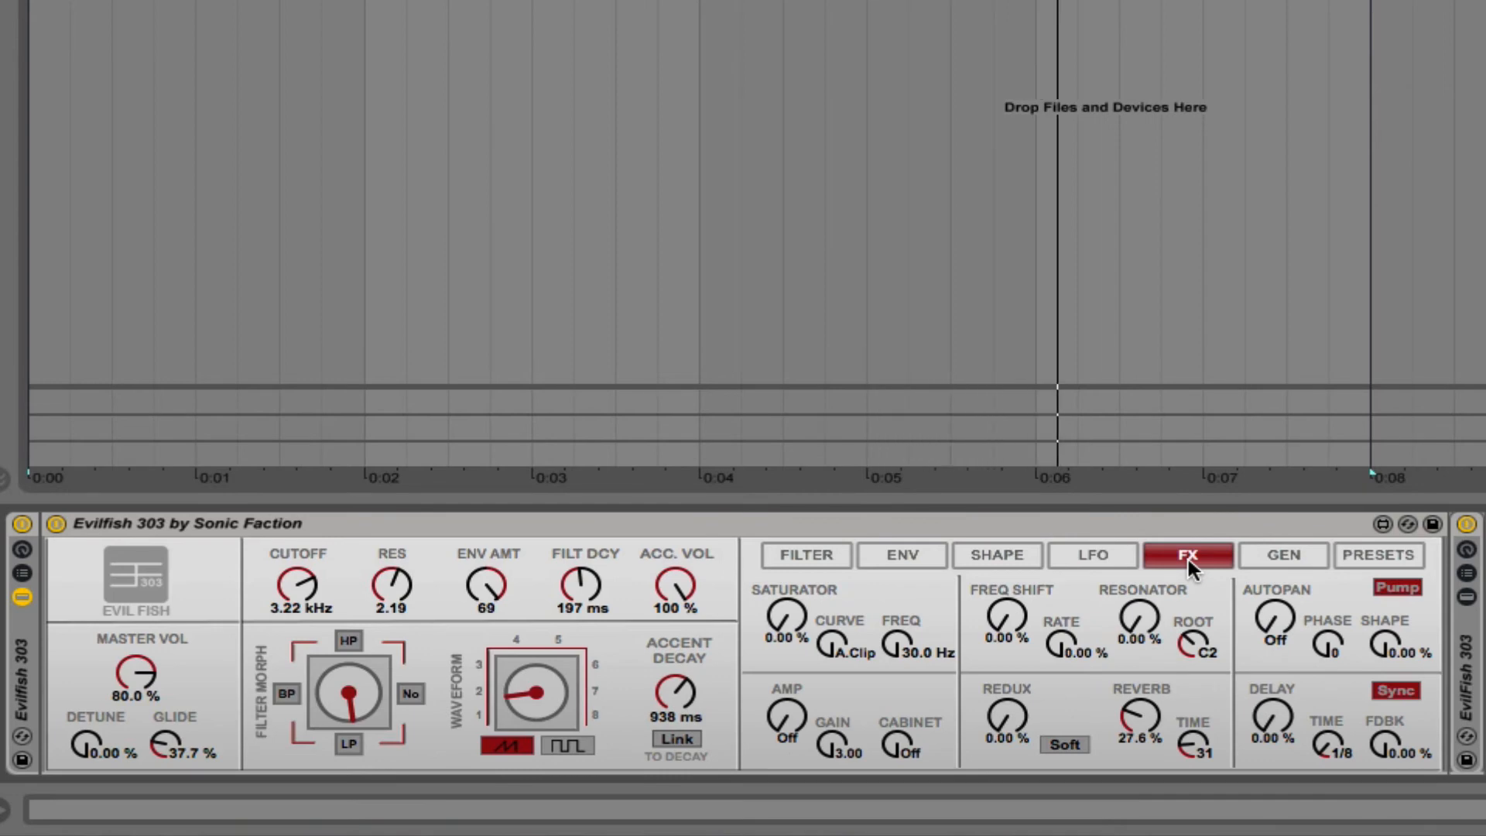
left_click_drag(788, 613, 788, 542)
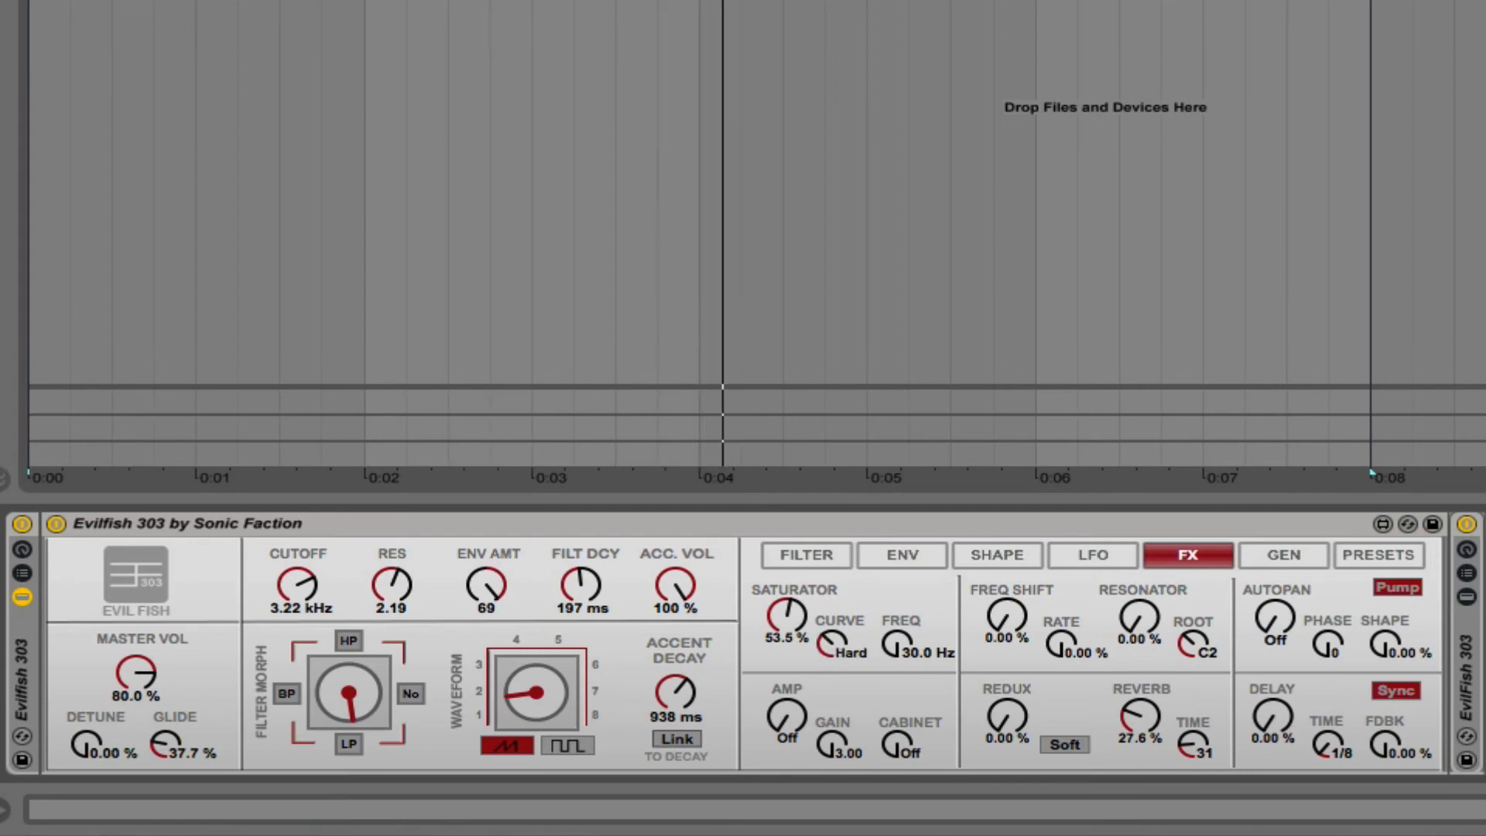
mouse_move(895, 641)
left_mouse_down()
mouse_move(894, 558)
mouse_move(898, 643)
left_mouse_up()
left_click_drag(780, 630, 780, 646)
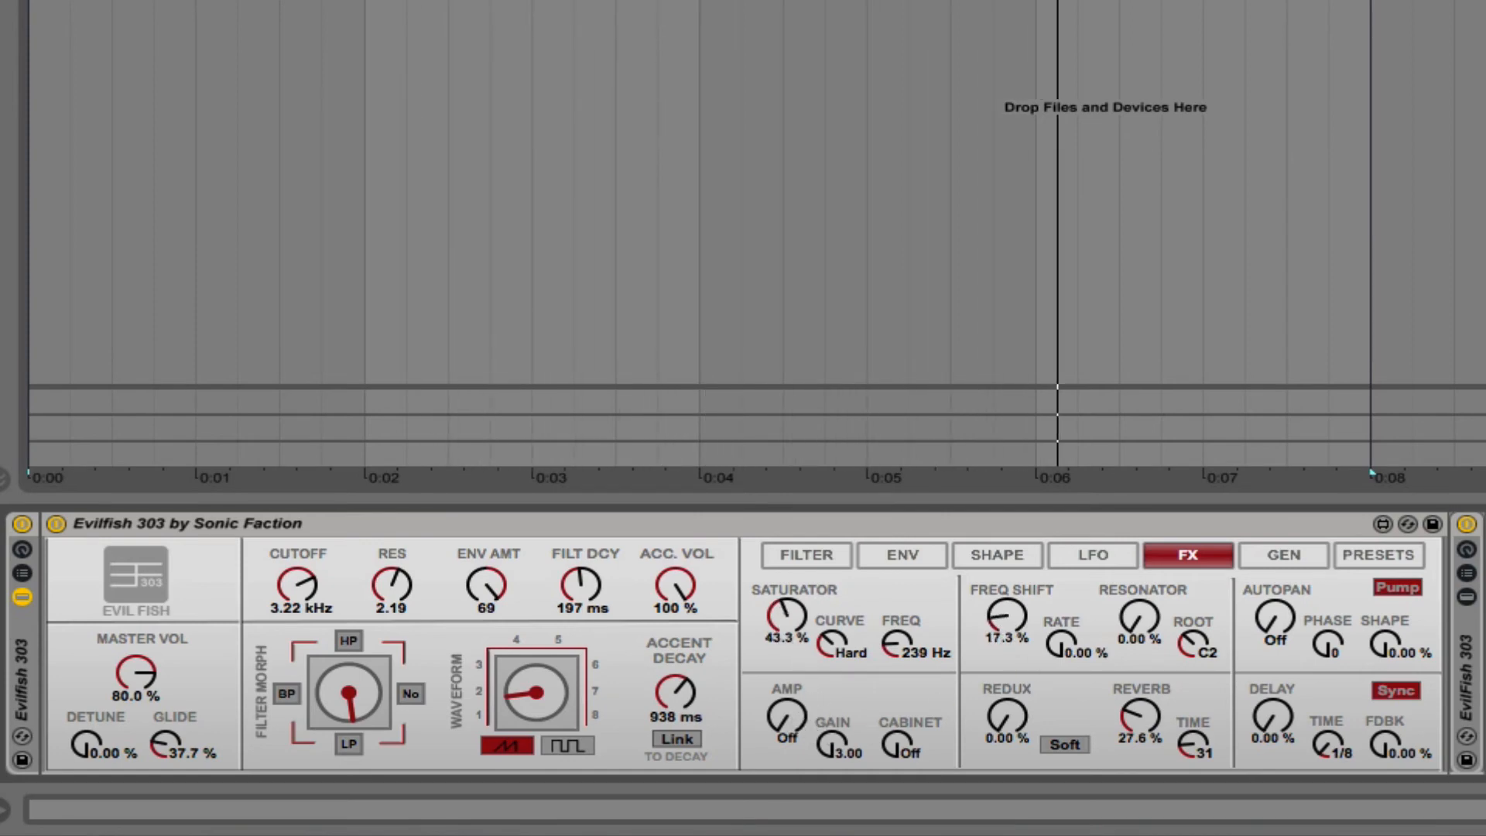
Return the frequency shift to zero, and try the resonator with several root notes before setting it to 0 % with root C-1.
left_click_drag(1006, 616, 1006, 666)
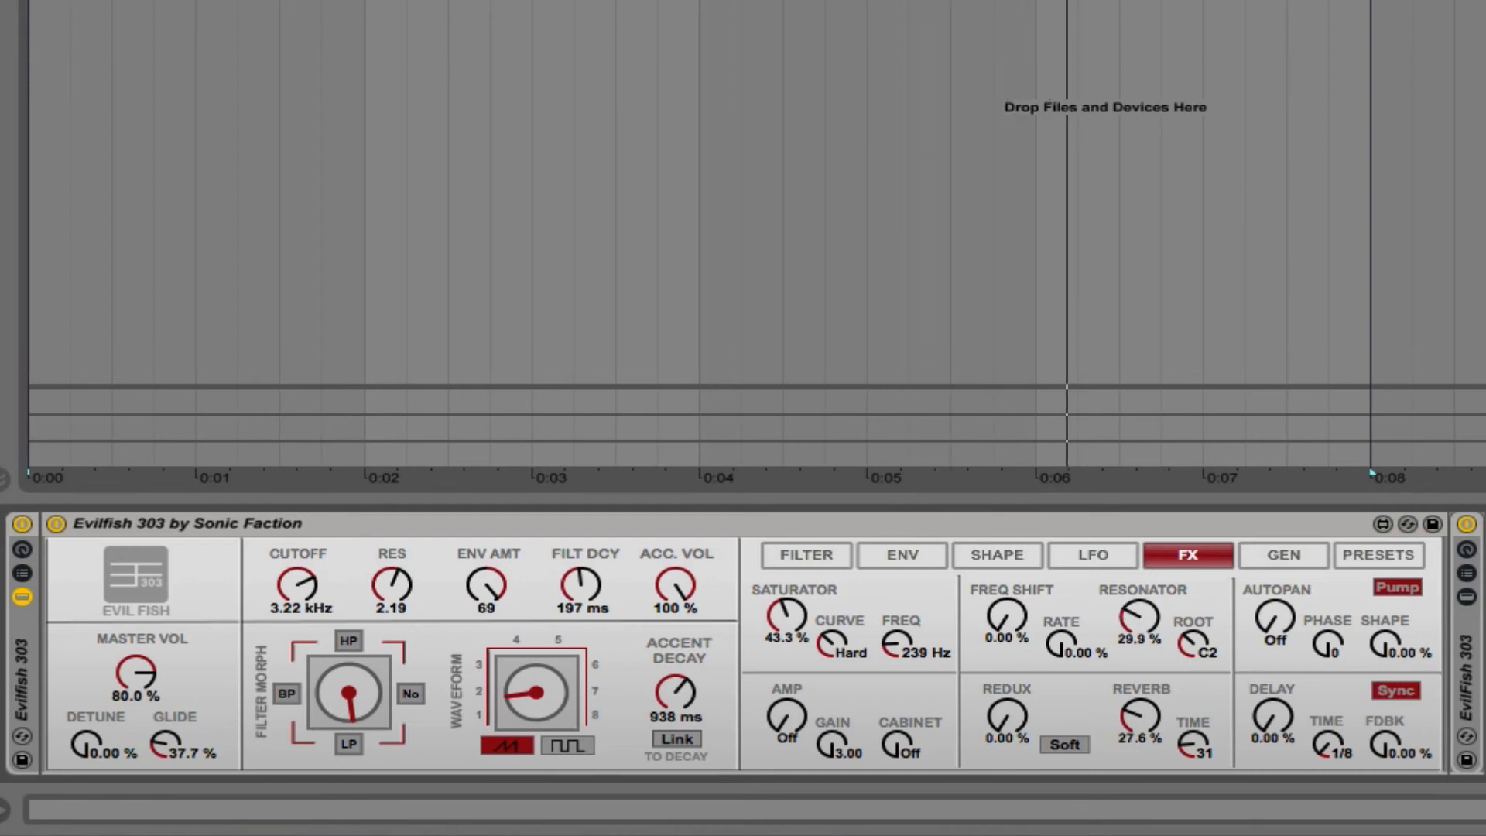
left_click_drag(1139, 617, 1139, 634)
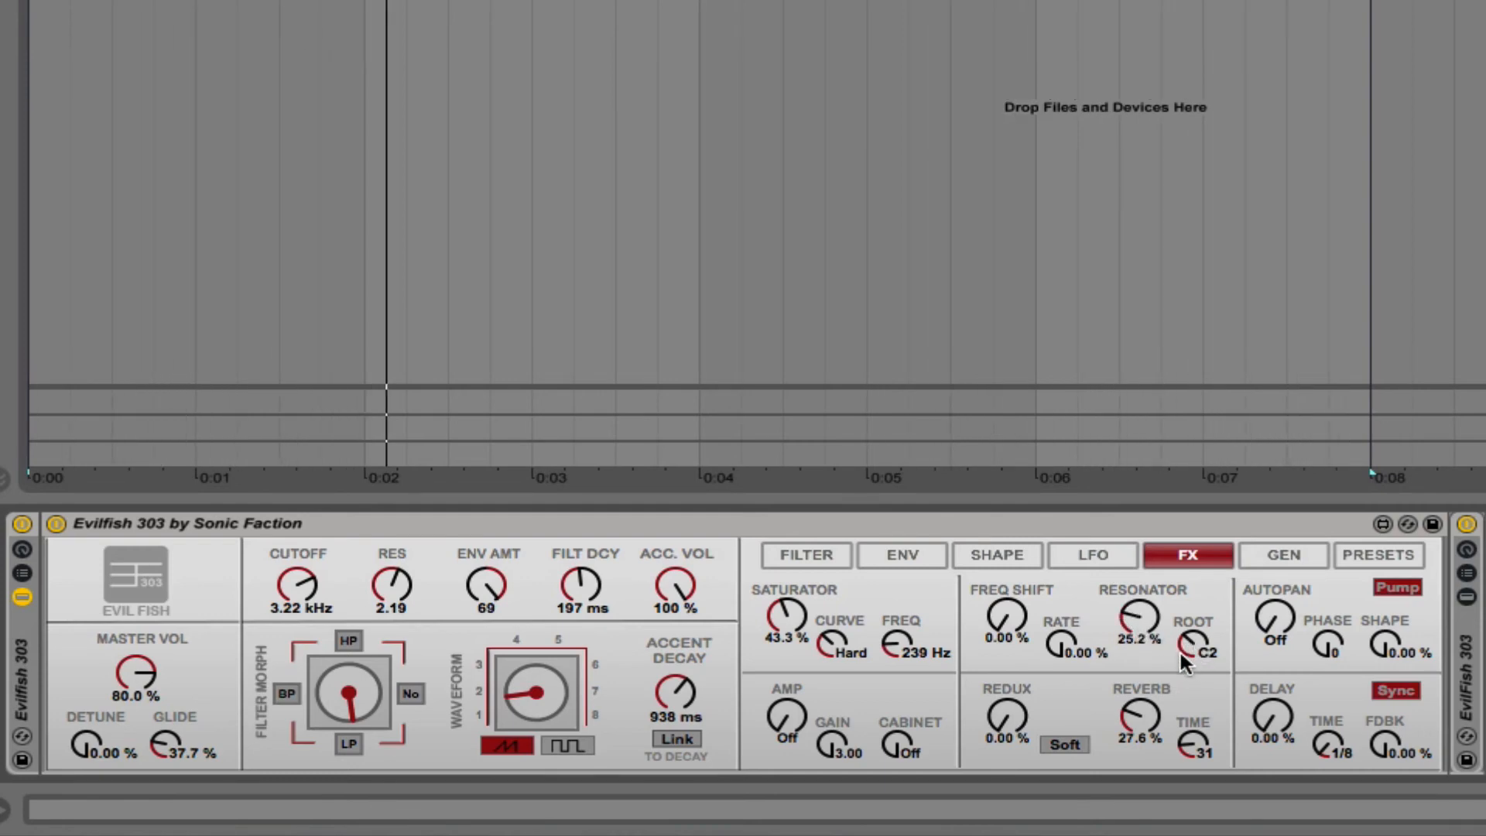
left_click_drag(1186, 644, 1186, 631)
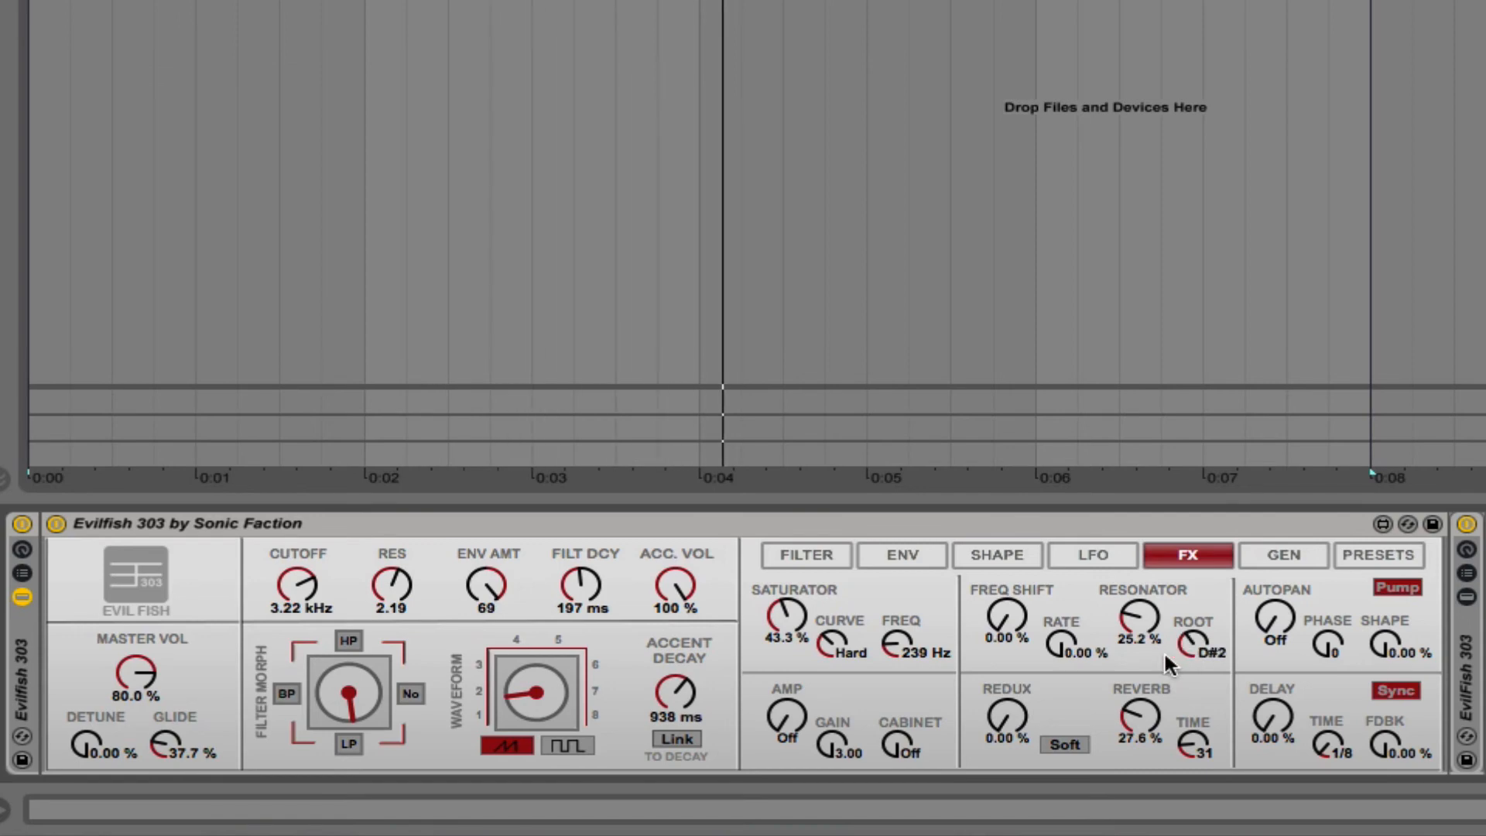
key("Down")
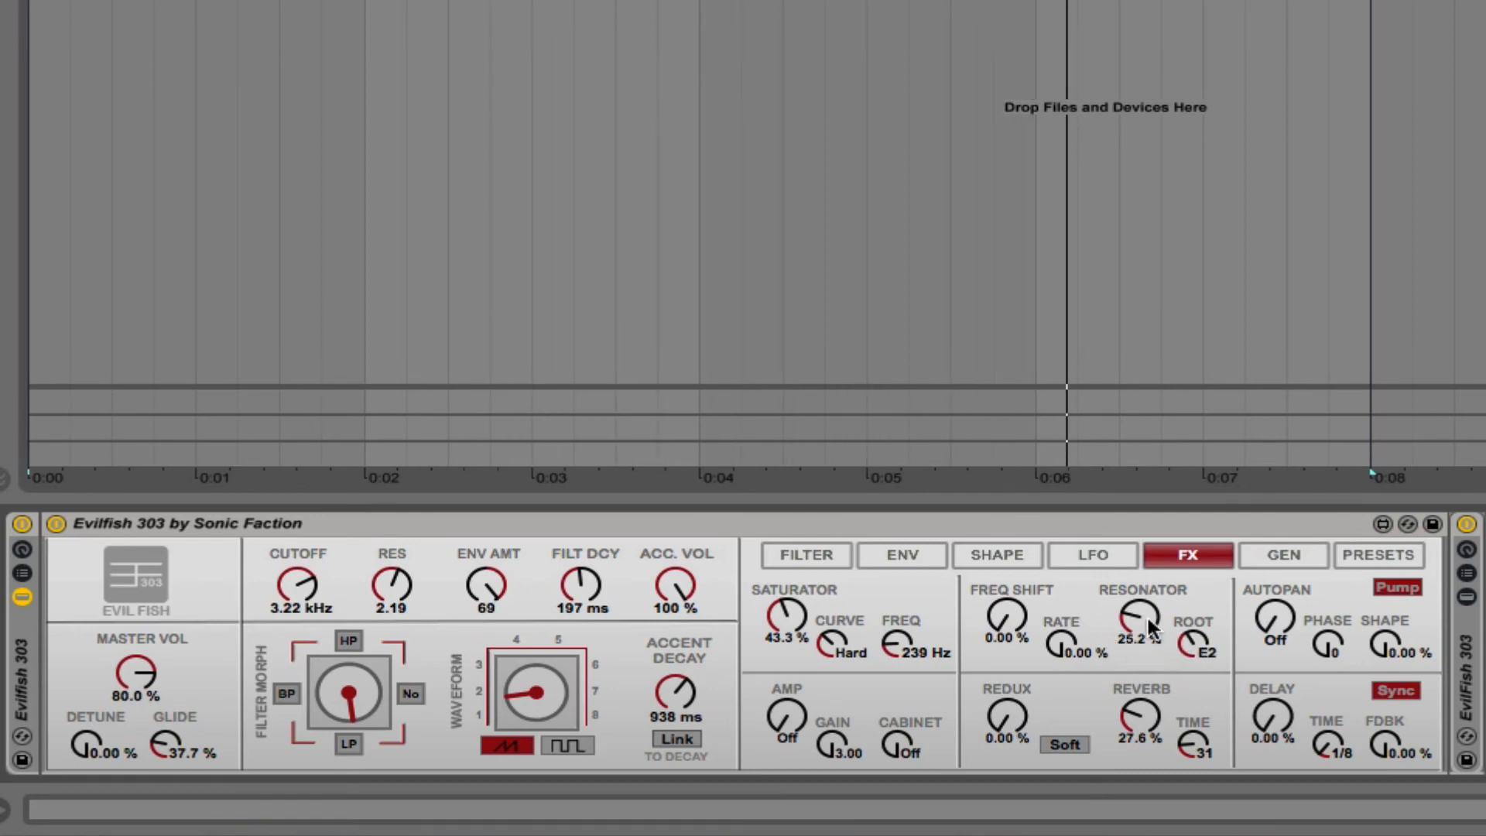
left_click_drag(1141, 617, 1144, 622)
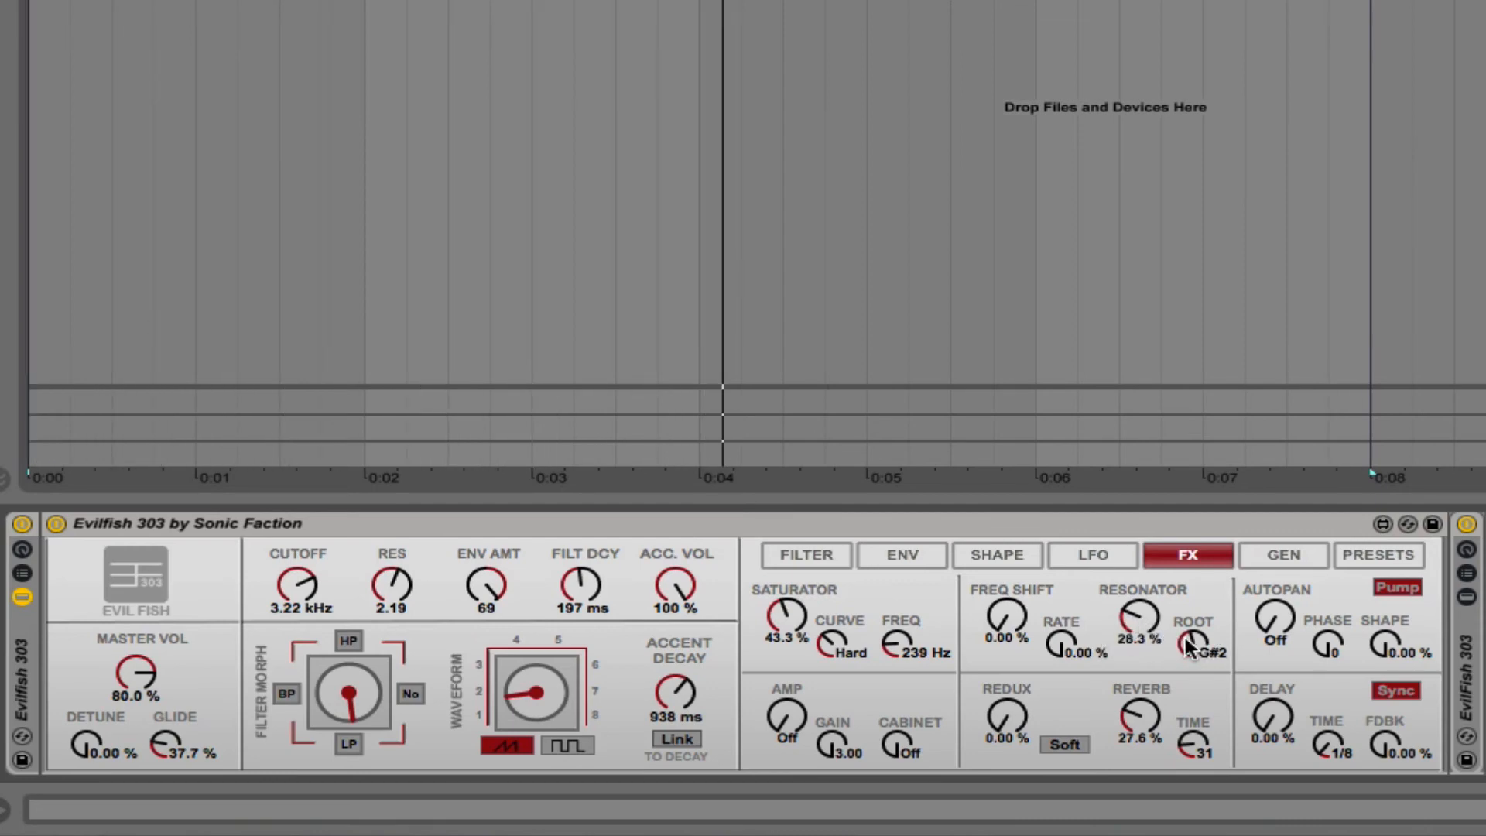
left_click_drag(1184, 639, 1184, 681)
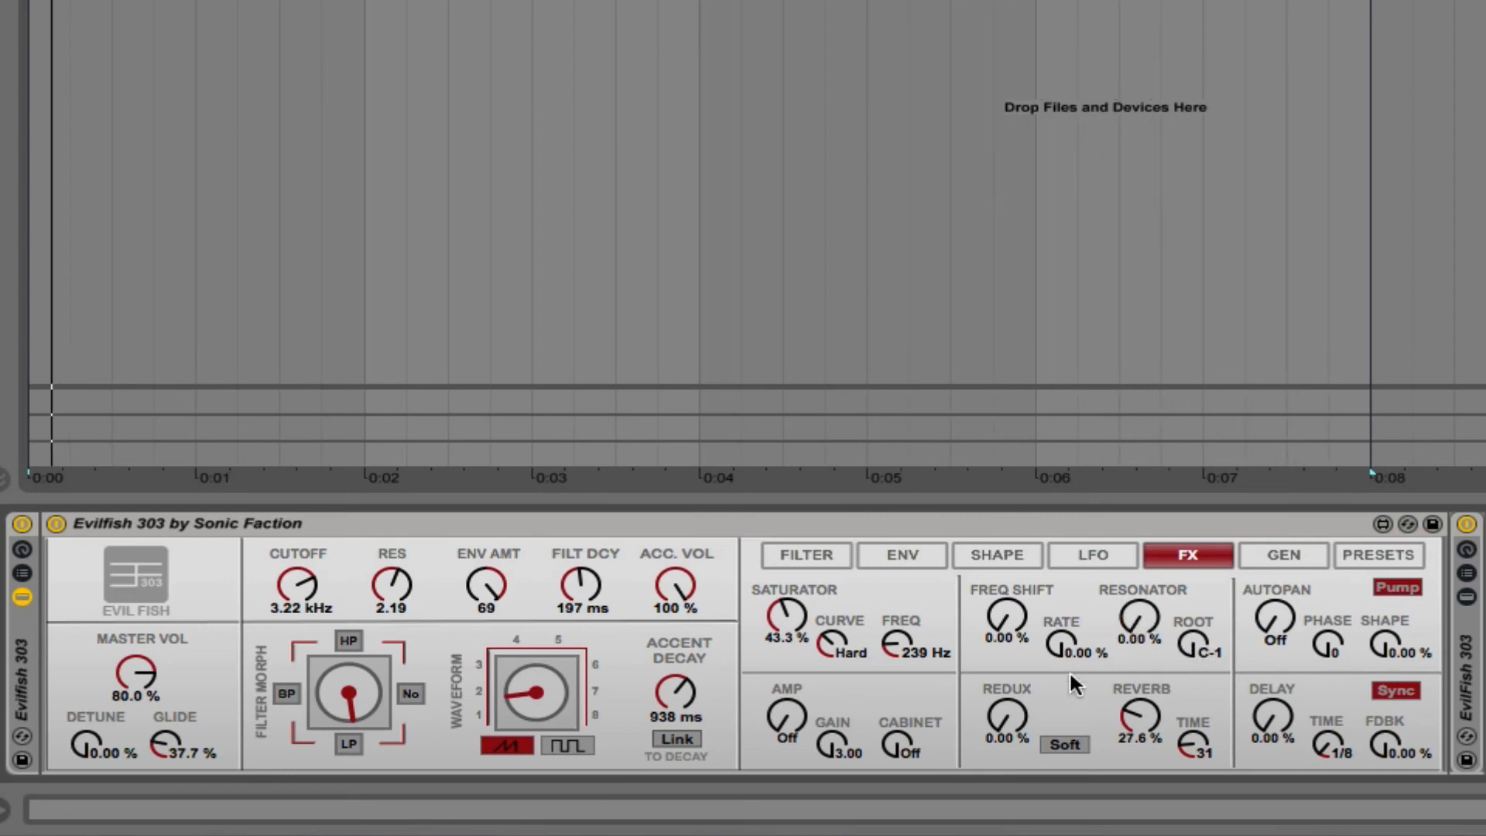
Try the Redux effect in both of its modes, and return its amount to zero with Soft selected.
mouse_move(1007, 710)
left_mouse_down()
mouse_move(1008, 692)
mouse_move(1007, 732)
left_mouse_up()
left_click(1065, 743)
left_click(1057, 741)
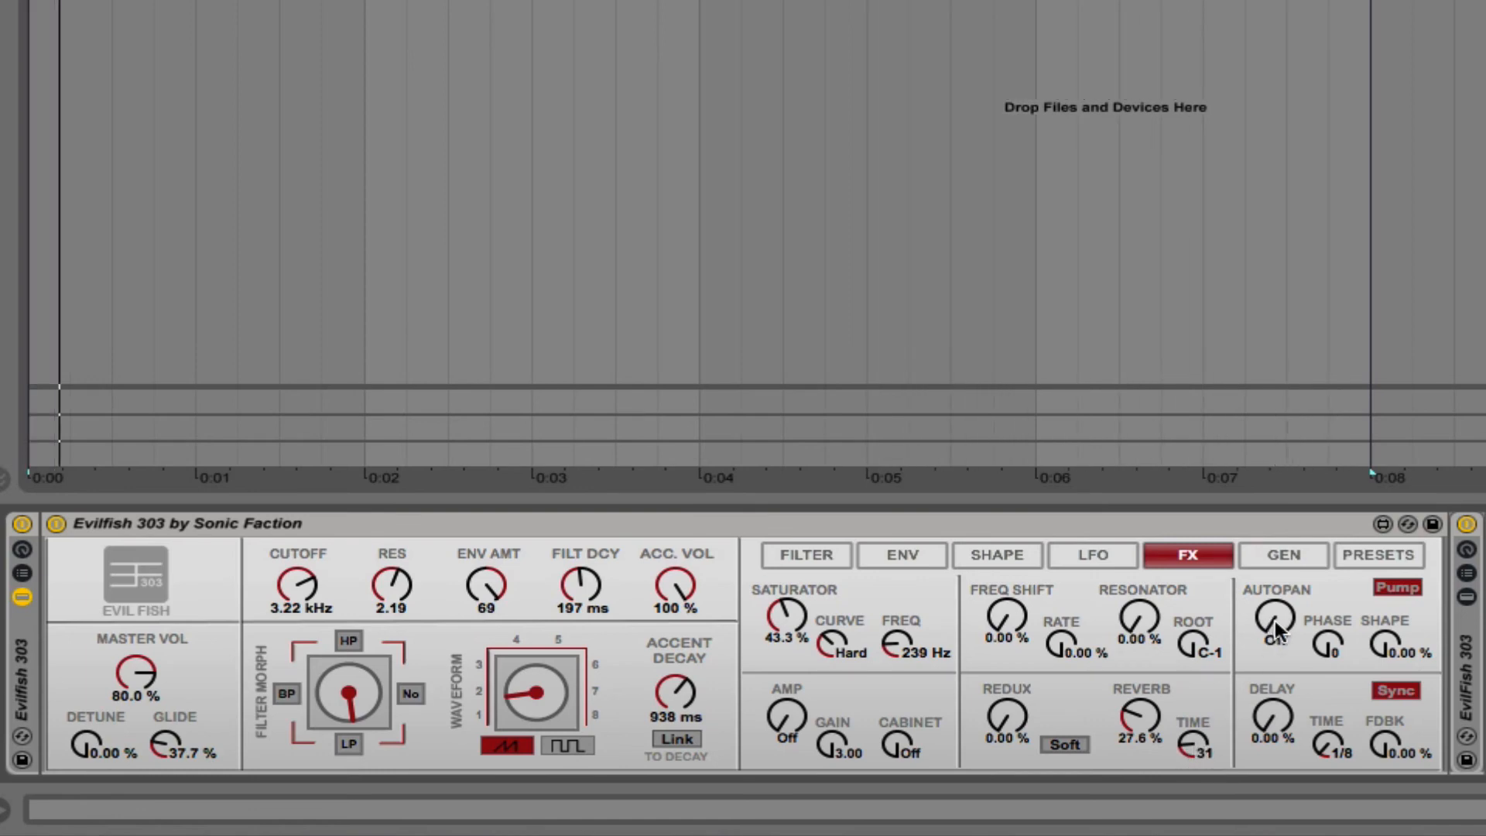
Try autopan at rates from 1/8 upward with a phase of 204, then switch it off with shape at 15.0 %.
left_click_drag(1271, 621, 1271, 600)
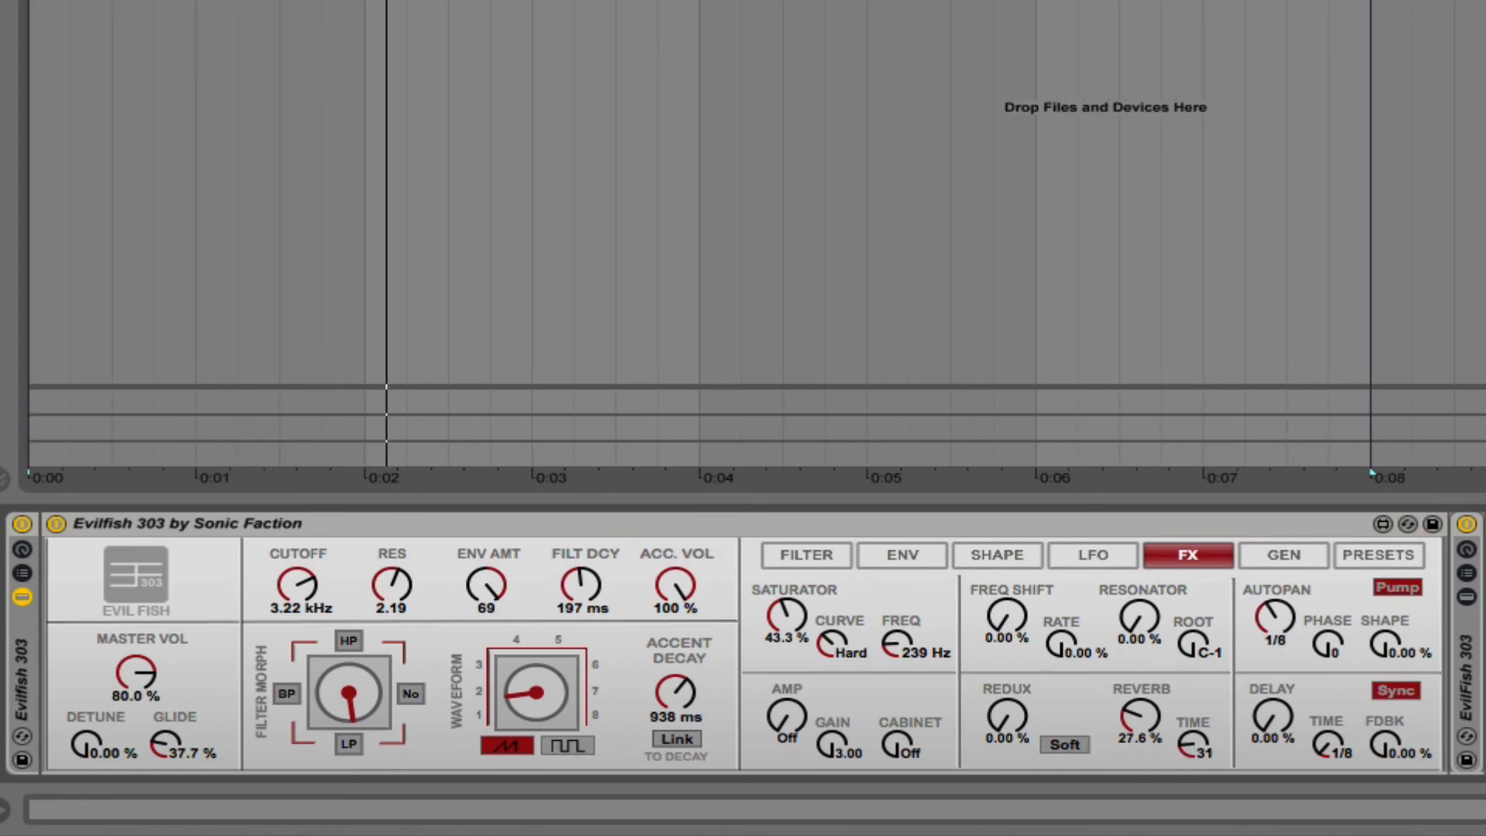
left_click_drag(1328, 647, 1328, 587)
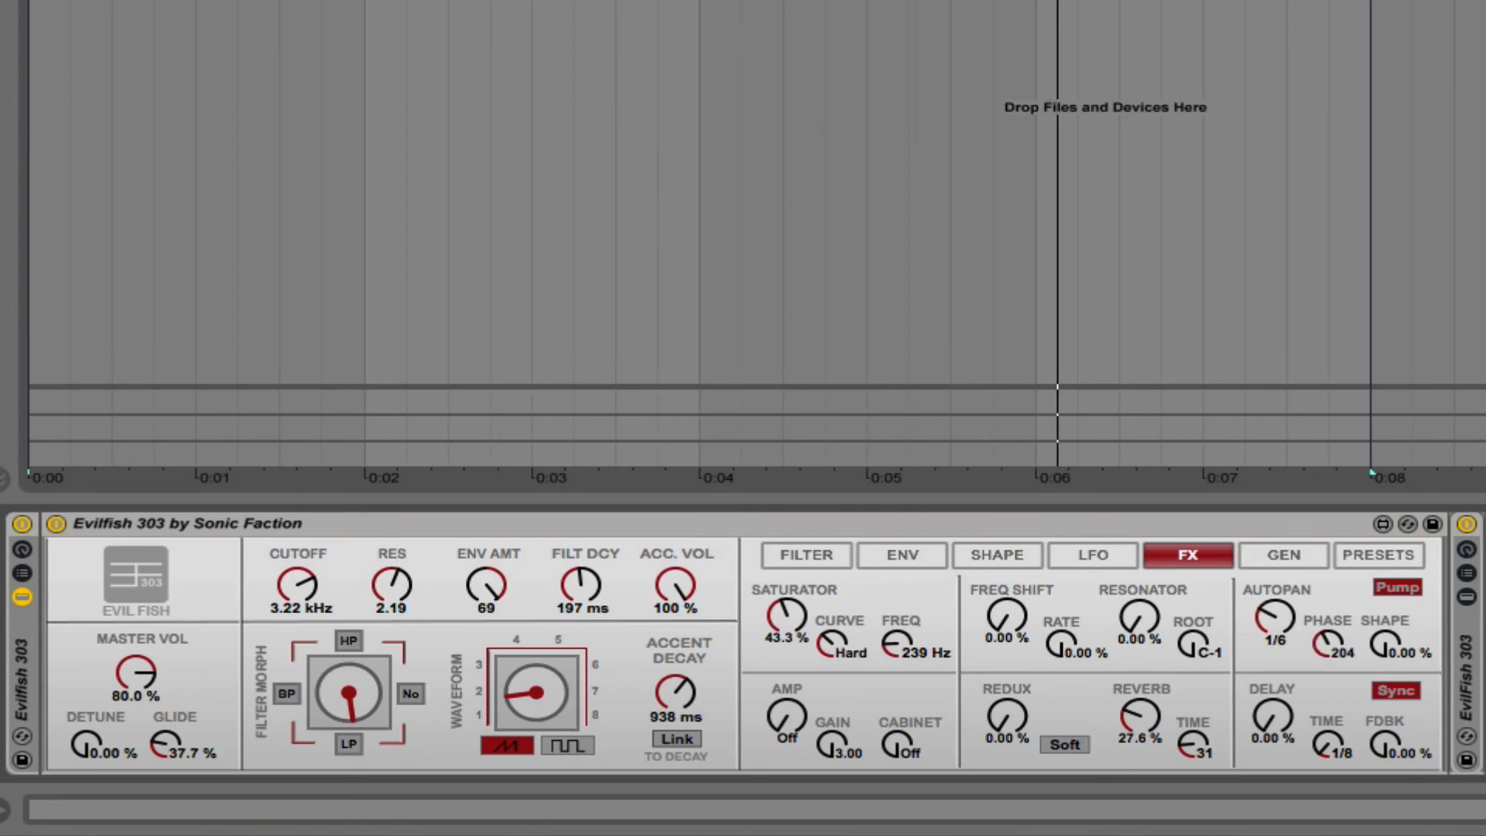
left_click_drag(1271, 626, 1270, 592)
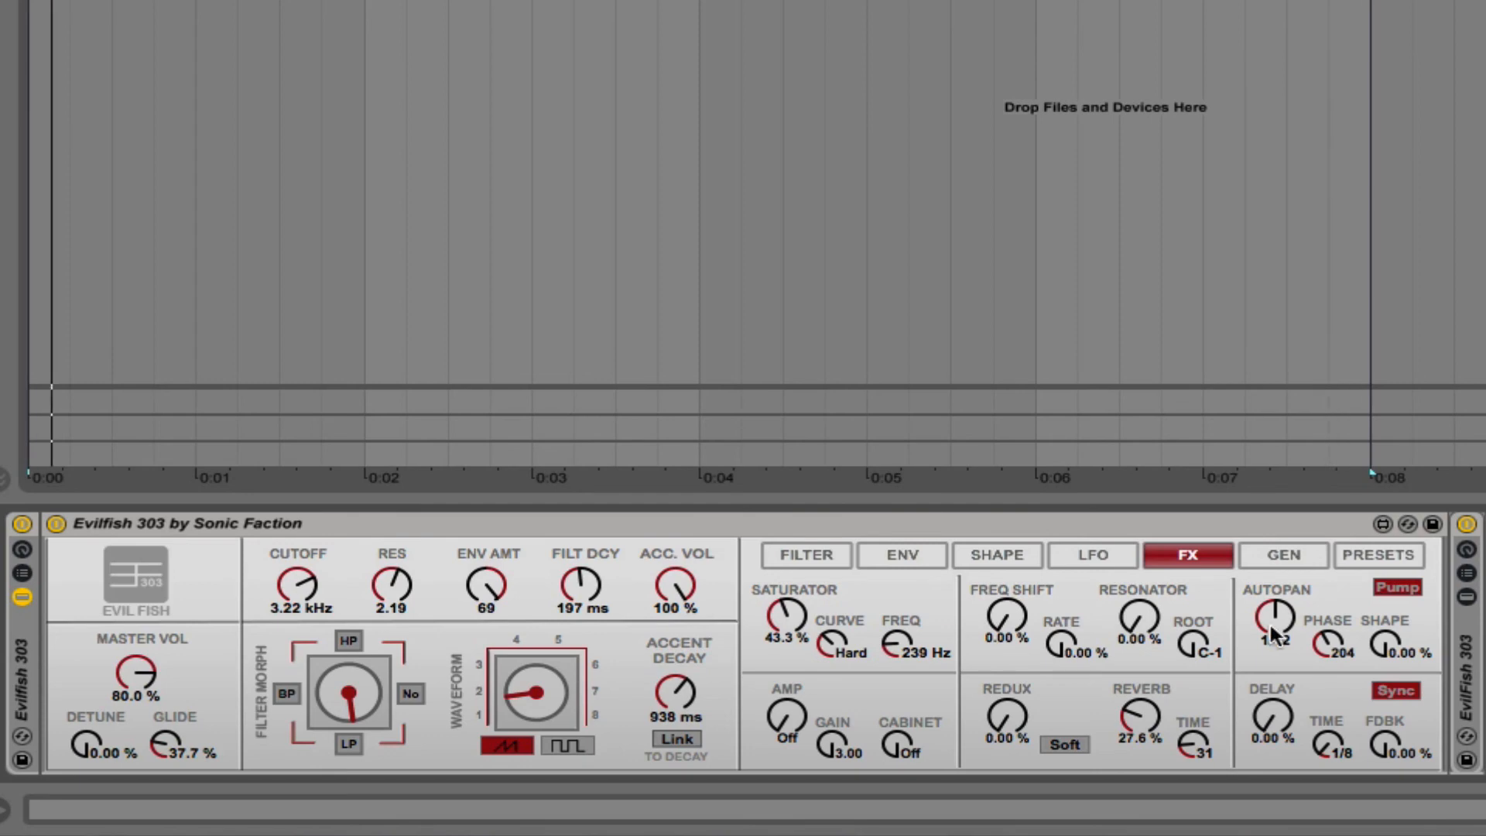
left_click_drag(1378, 647, 1328, 700)
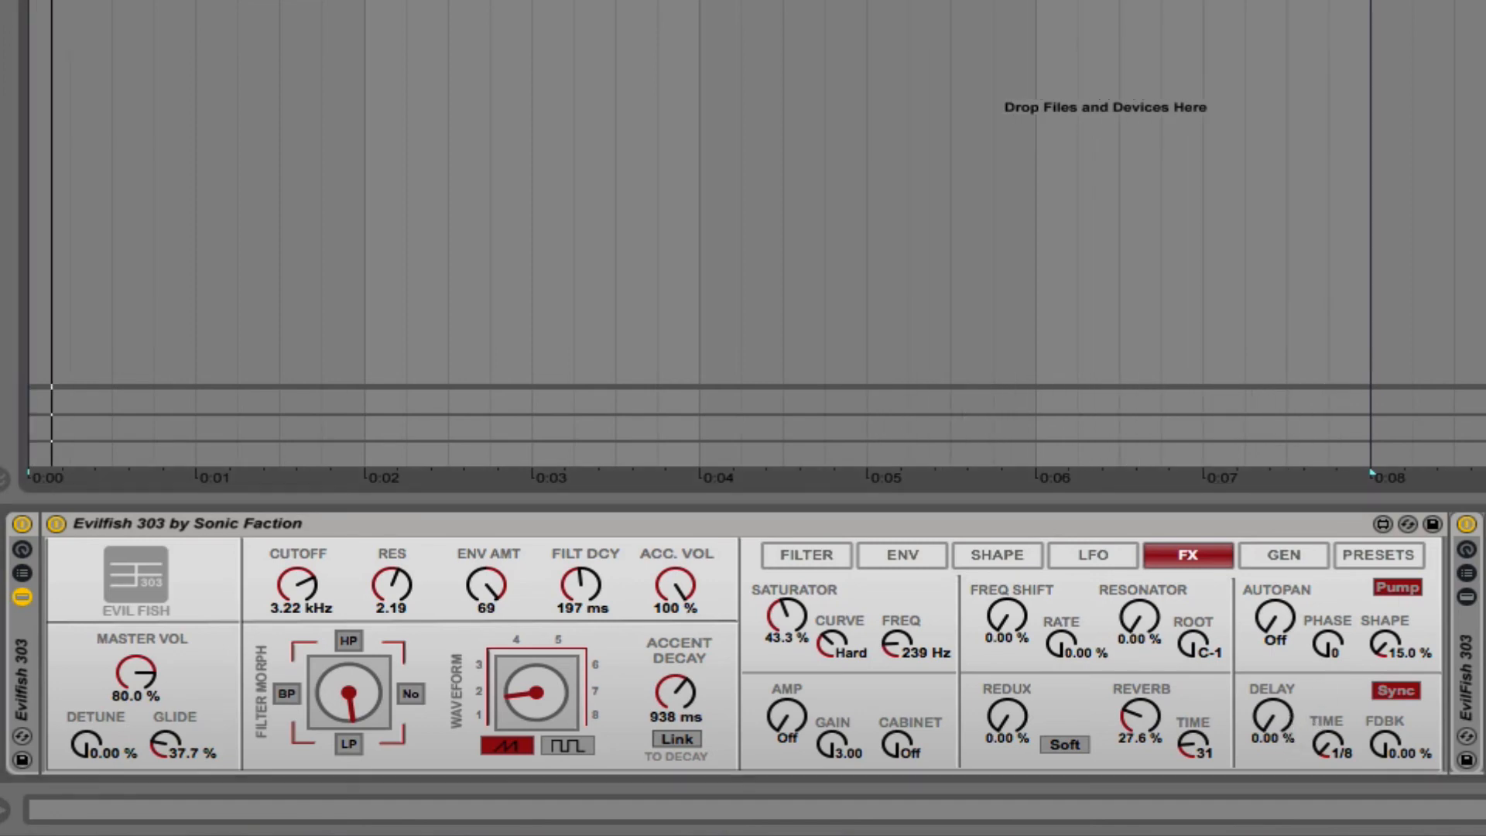
Try the delay at 24.4 % with feedback, then return both to zero and set the delay time to 1/16.
left_click_drag(1291, 731, 1290, 705)
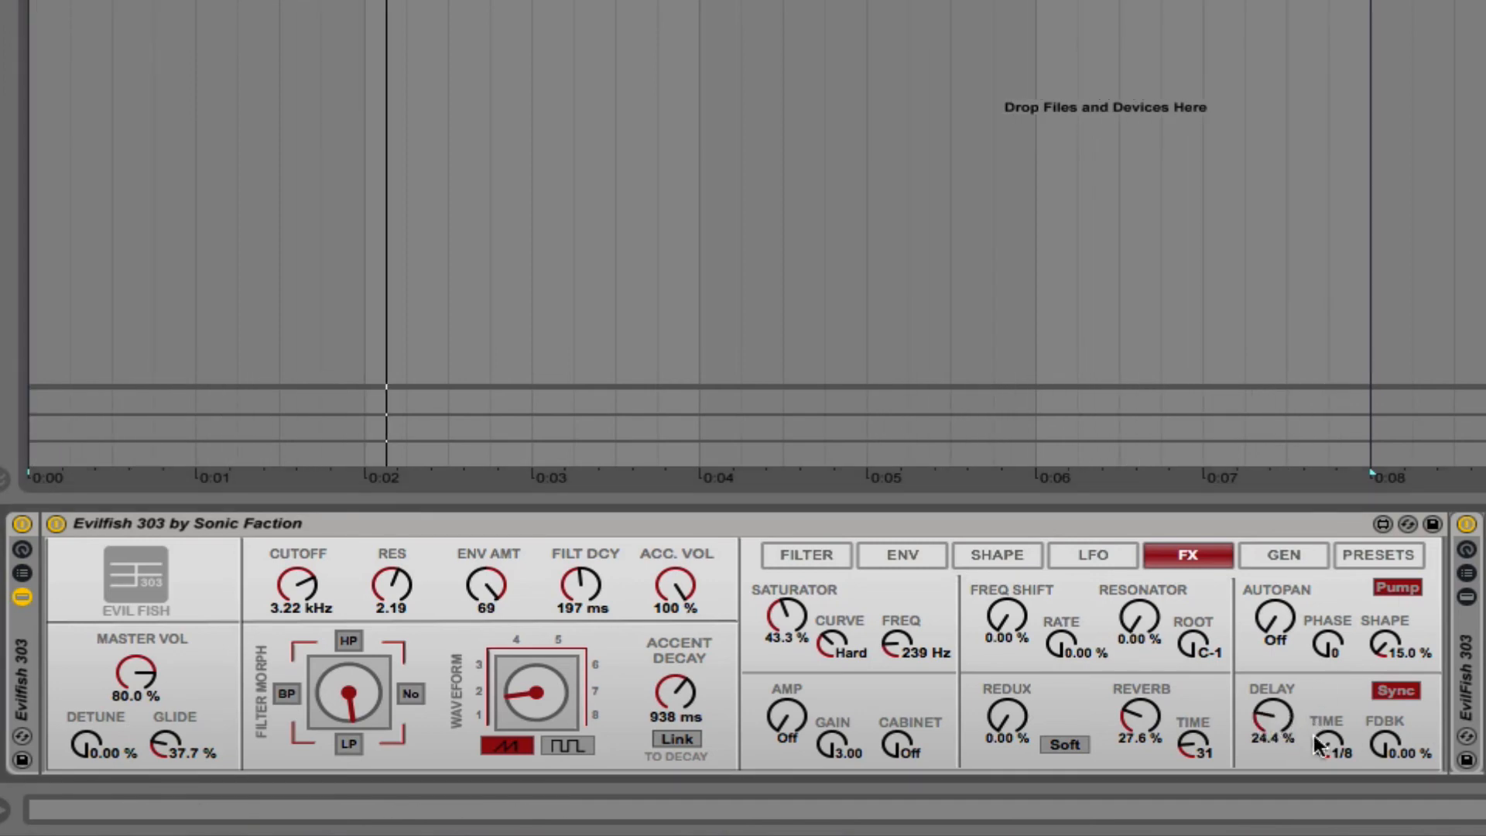
left_click_drag(1384, 744, 1327, 743)
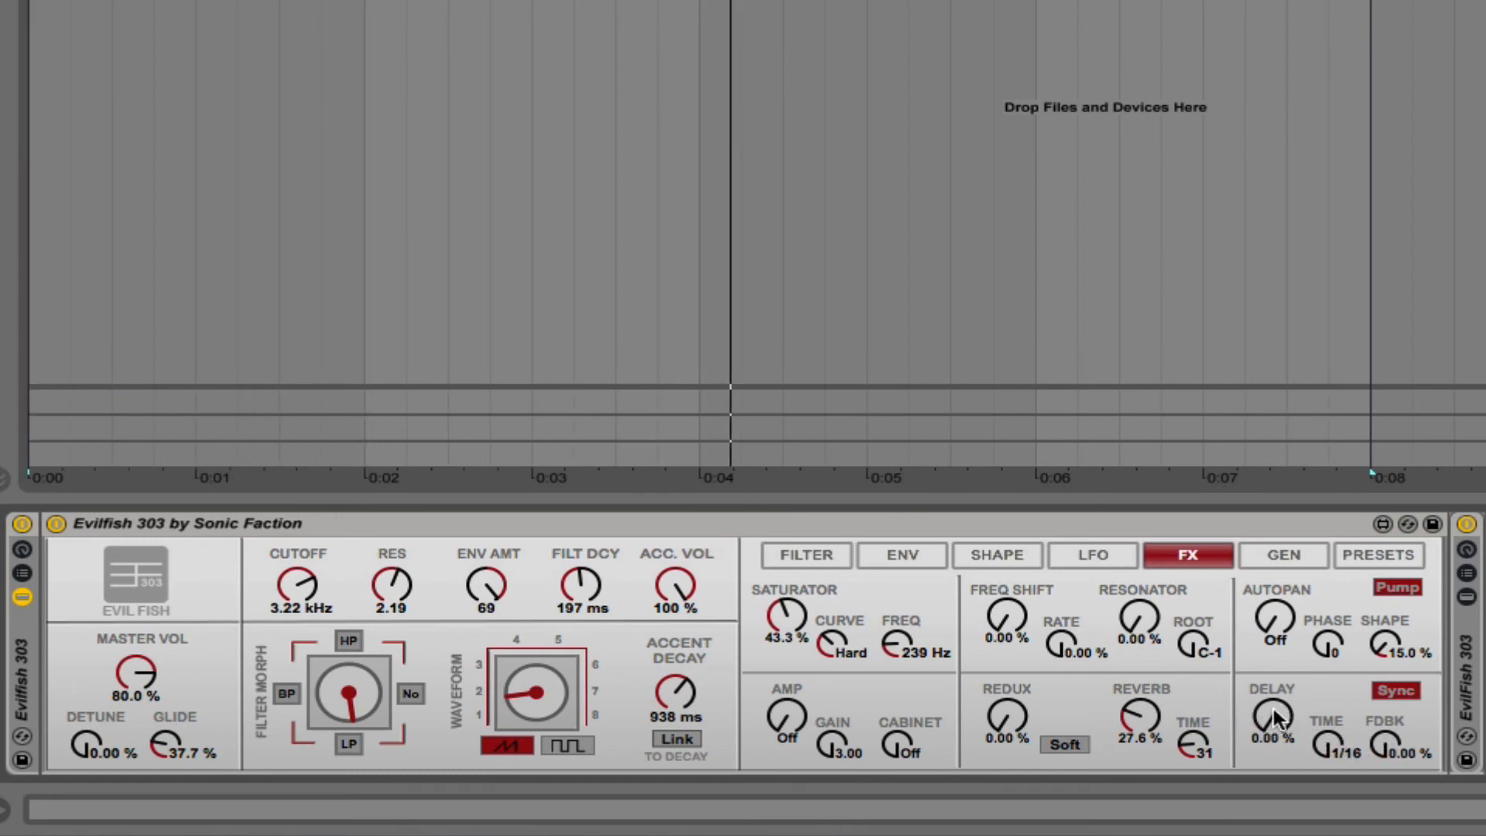
left_click_drag(1274, 708, 1274, 727)
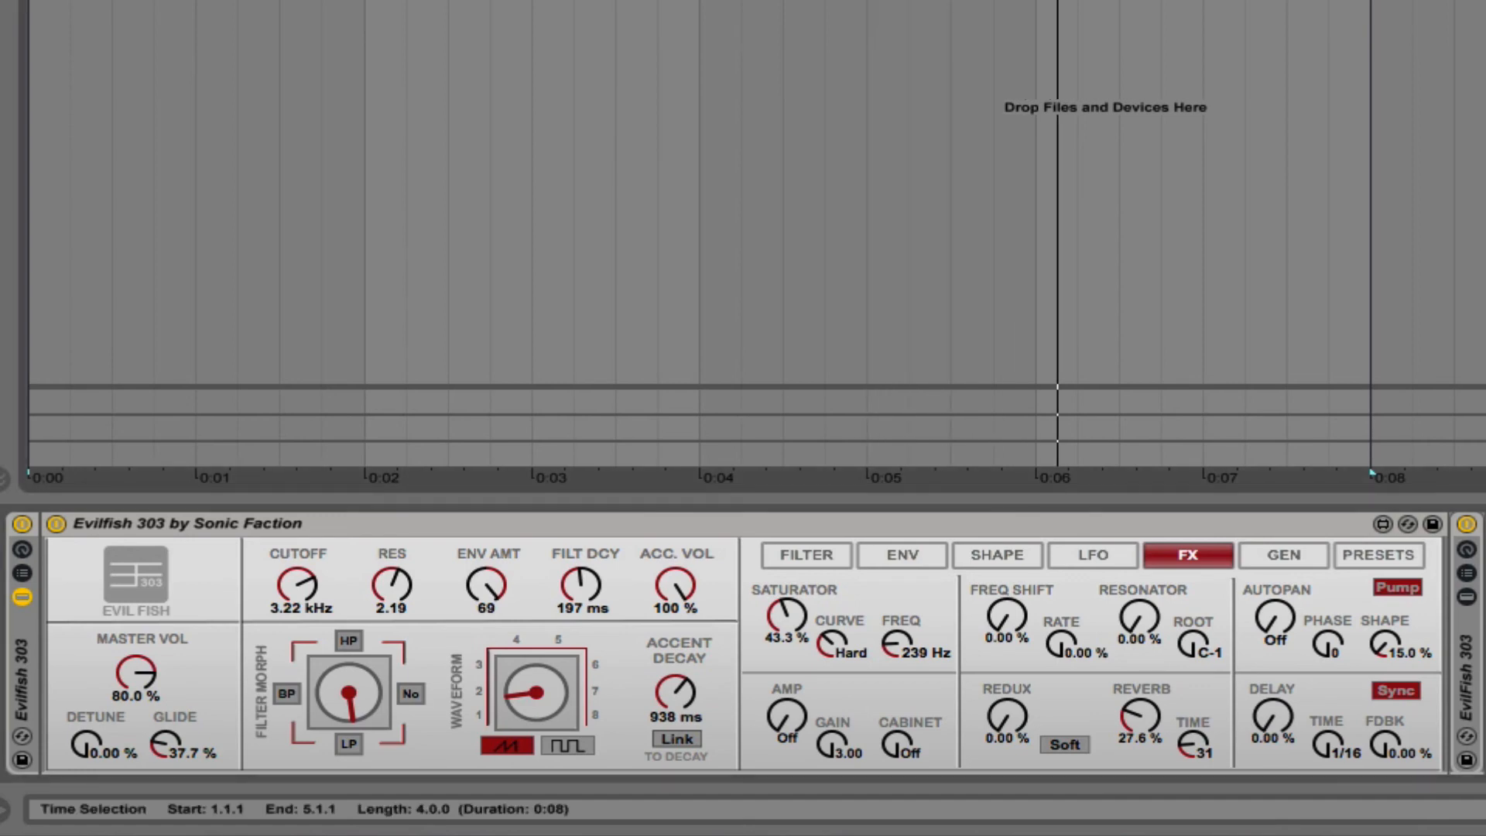
Glance at the random pattern generator page, and load the factory lead preset Saw.
left_click(1268, 554)
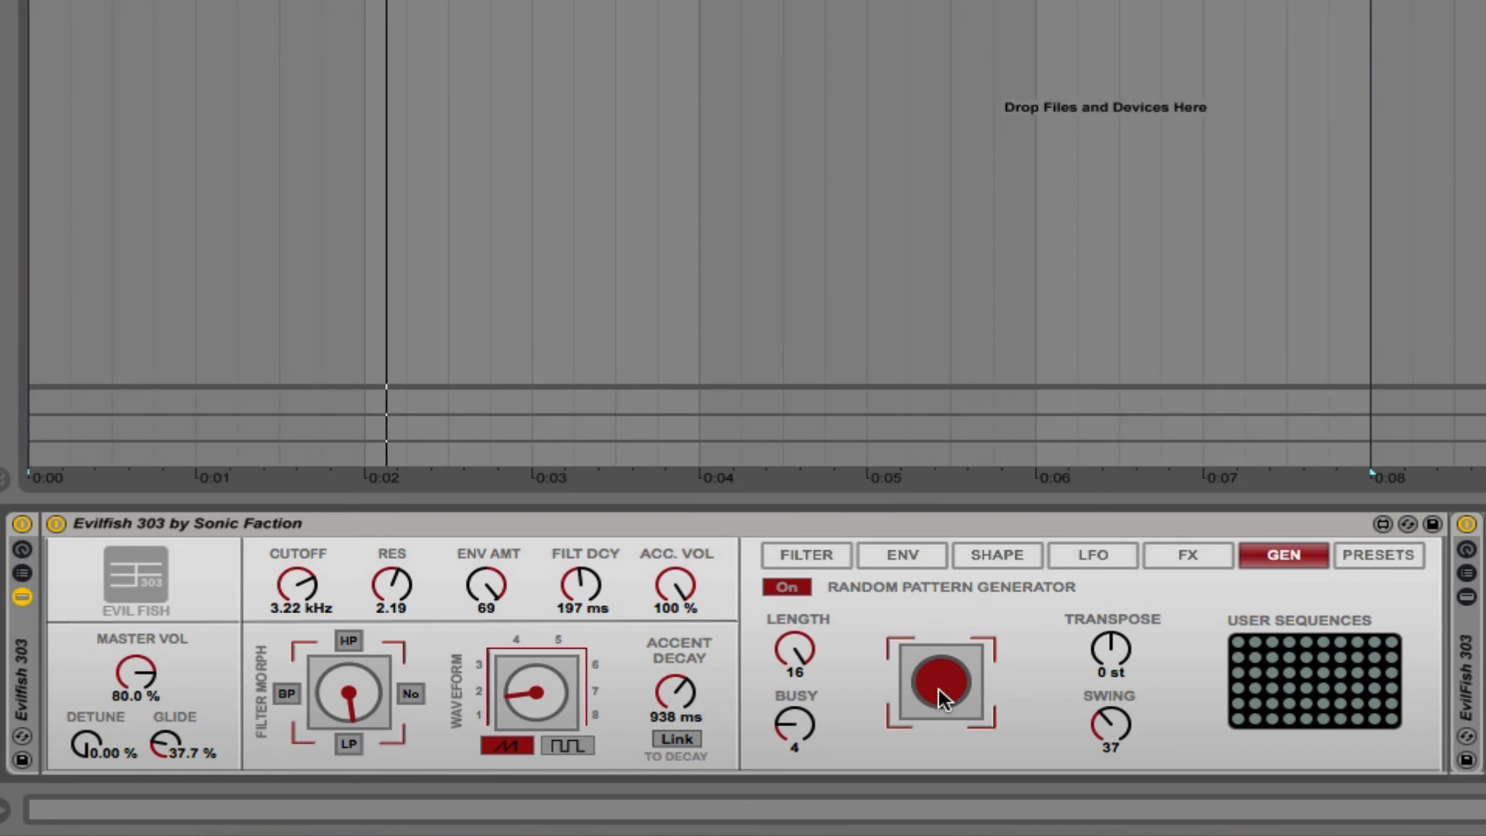
left_click(1377, 555)
left_click(849, 658)
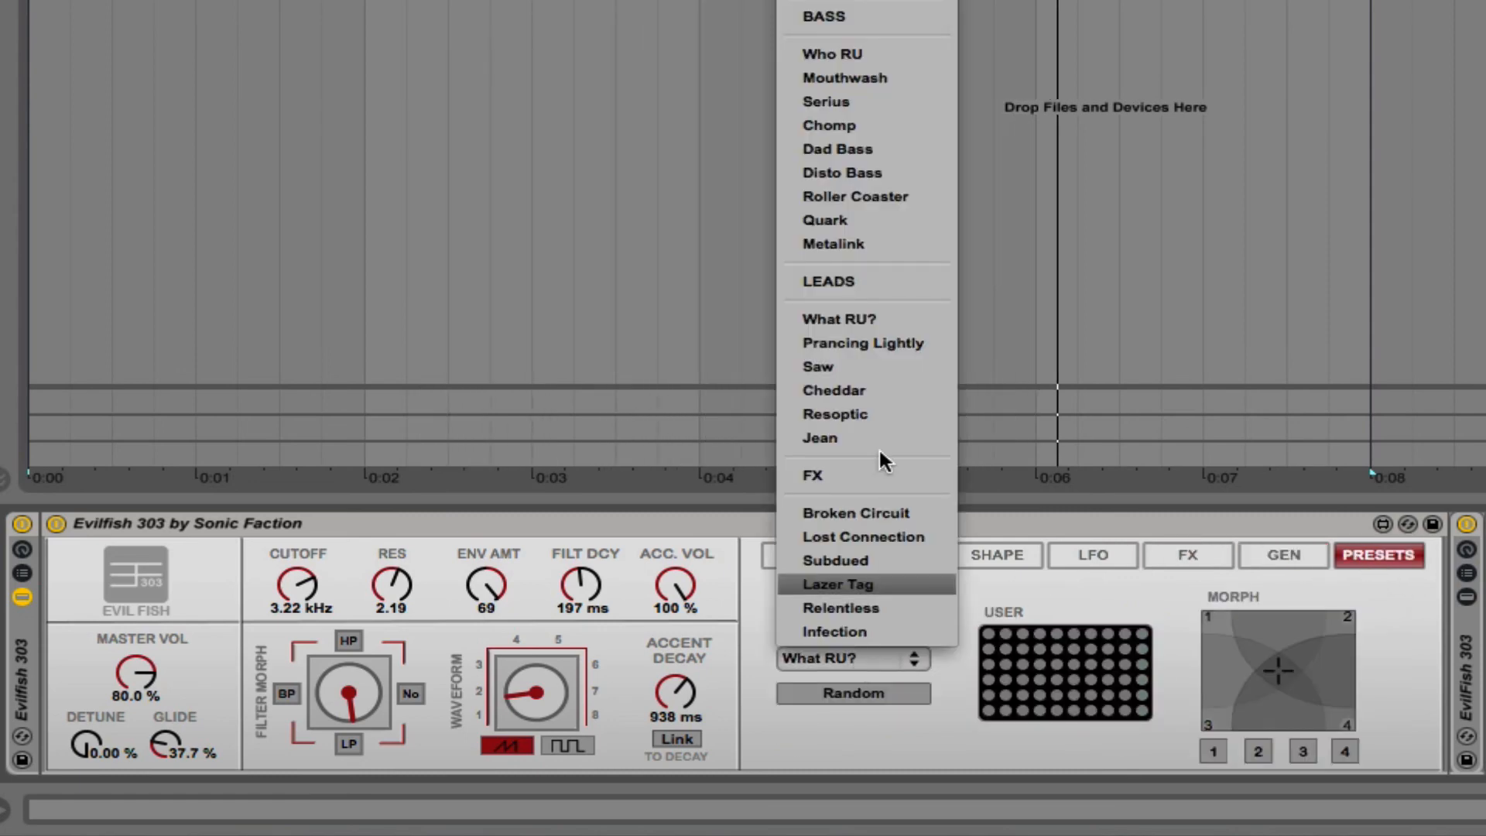
left_click(845, 368)
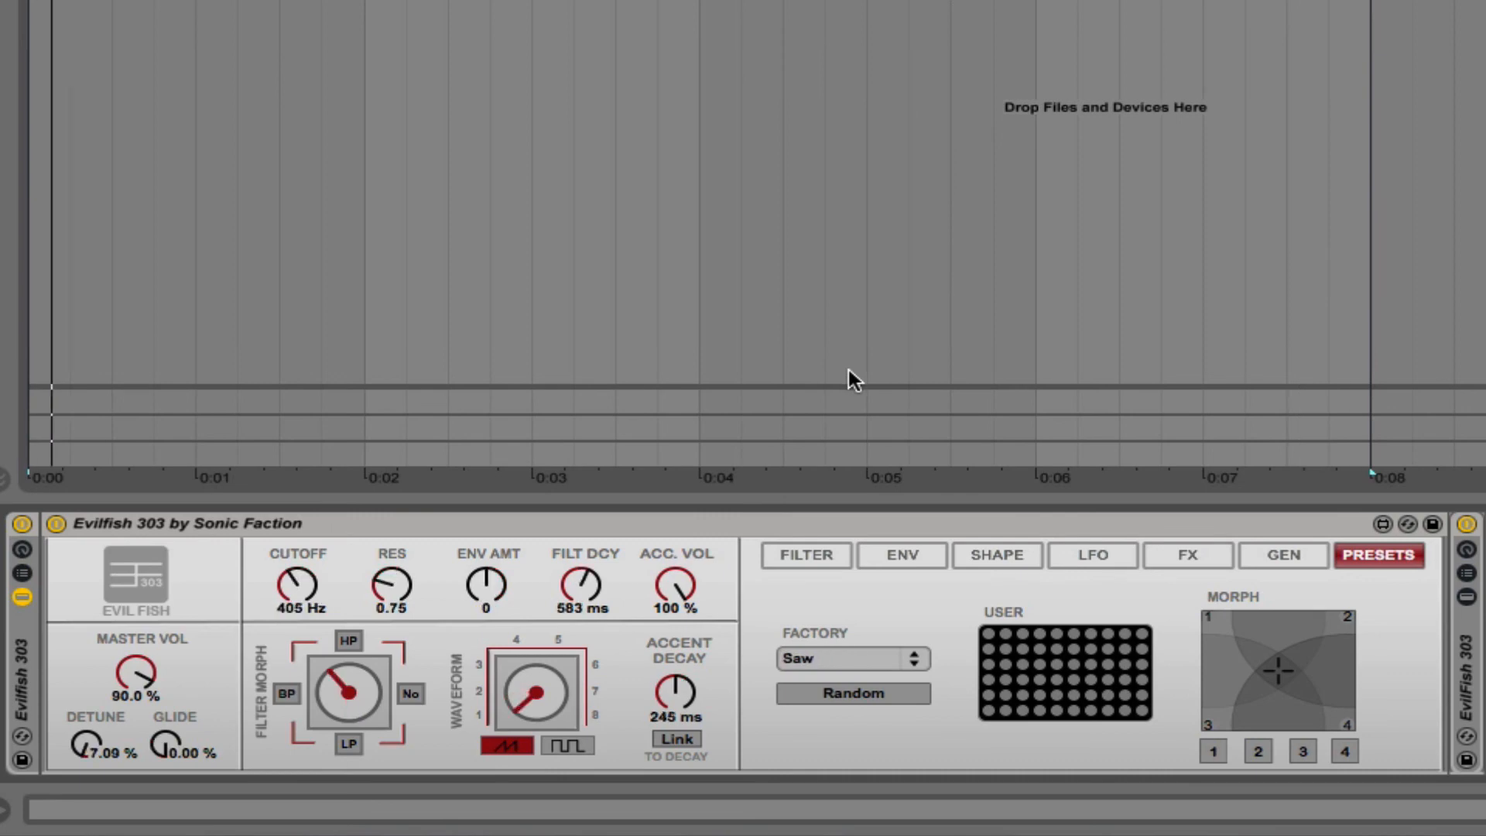
Raise the filter cutoff to 883 Hz, and reduce the reverb to 31.5 % with a reverb time of 37.
left_click_drag(287, 592, 286, 565)
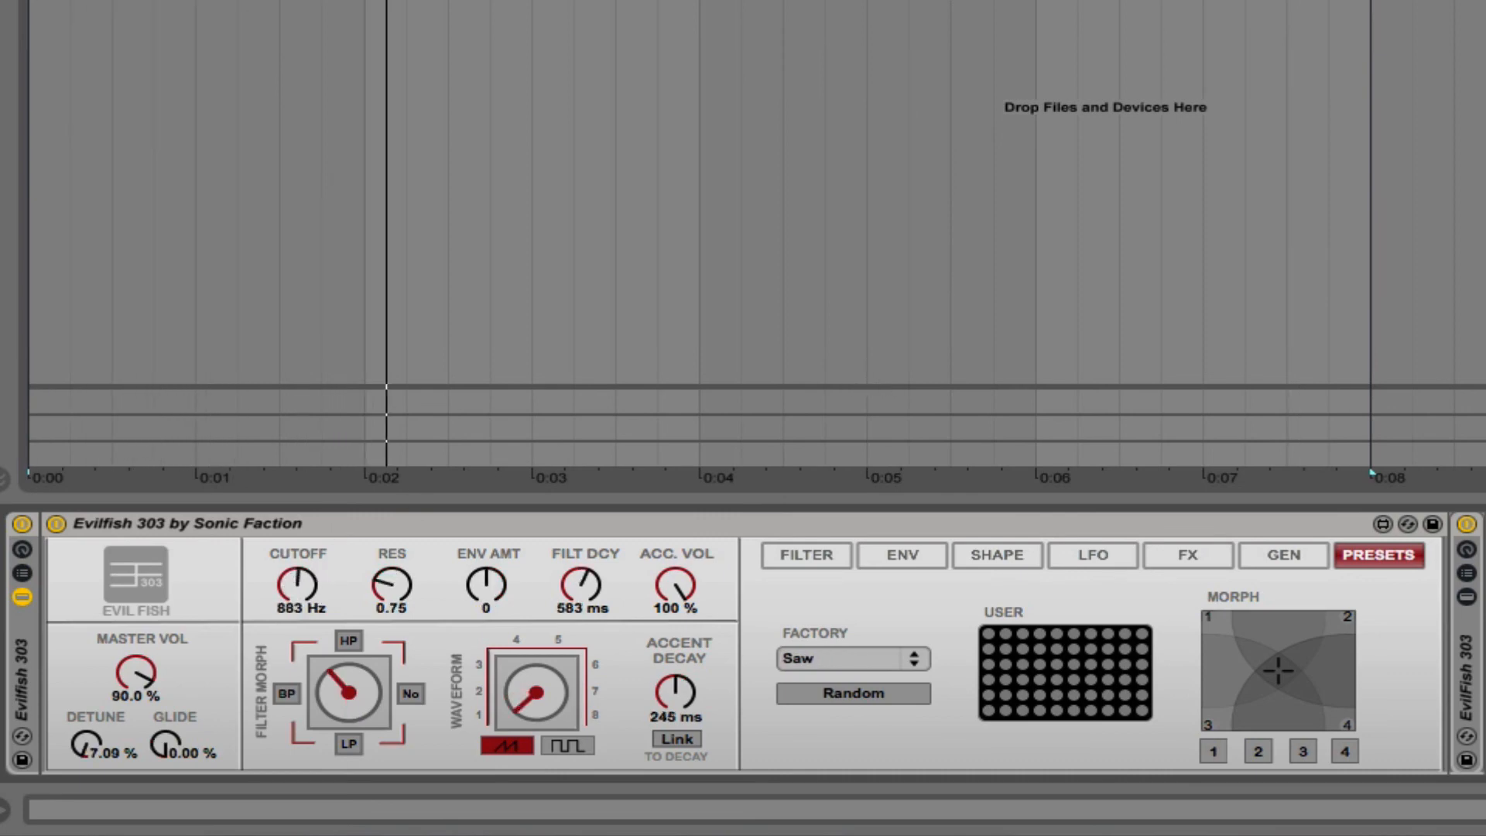
left_click(1184, 555)
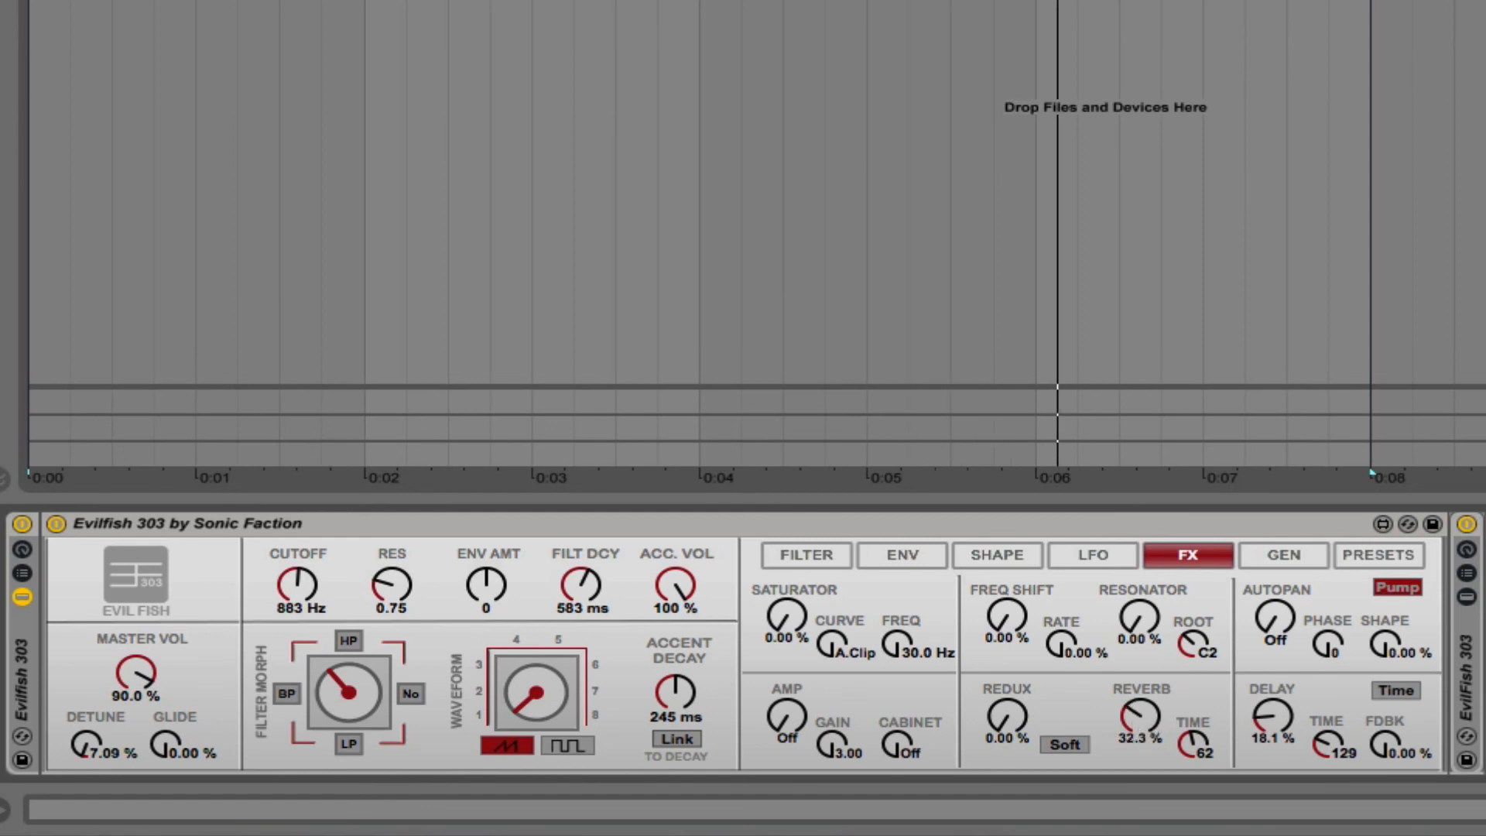
left_click_drag(1143, 714, 1192, 768)
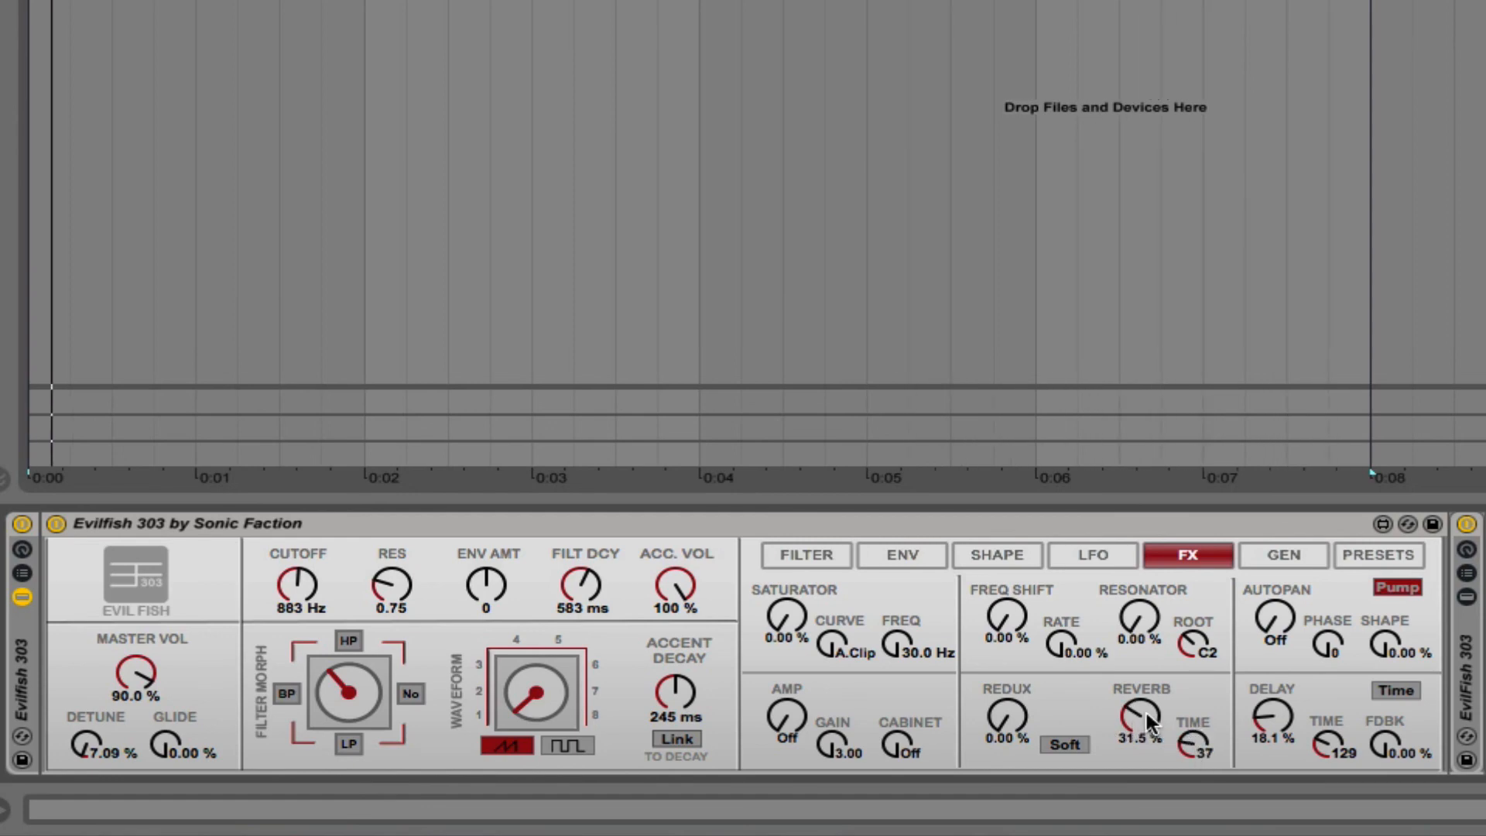
In the random pattern generator, try a pattern length of 11 and then 8, and raise the busy amount to 7.
left_click(1280, 557)
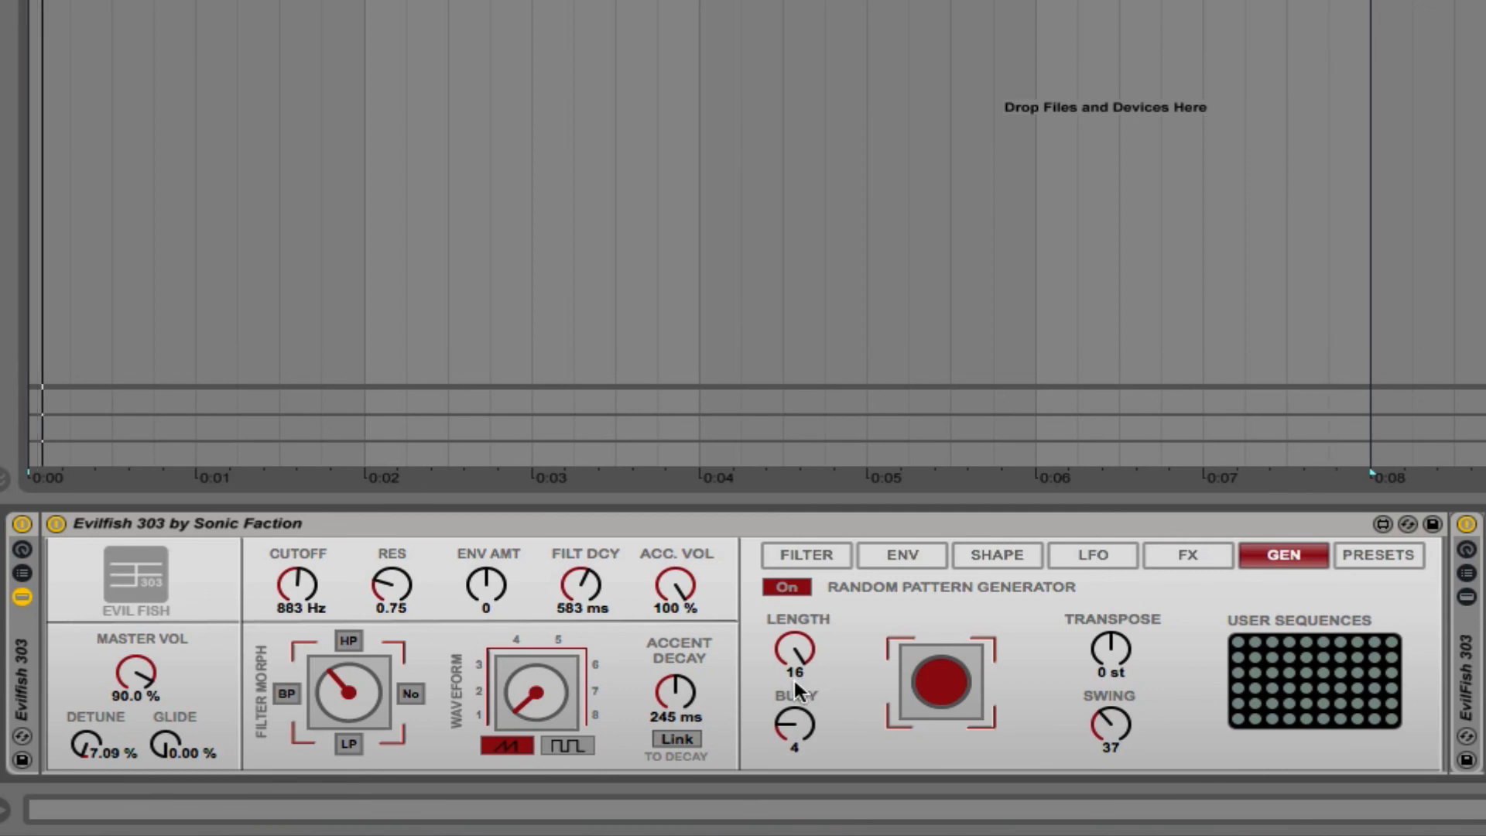
left_click_drag(795, 650, 795, 656)
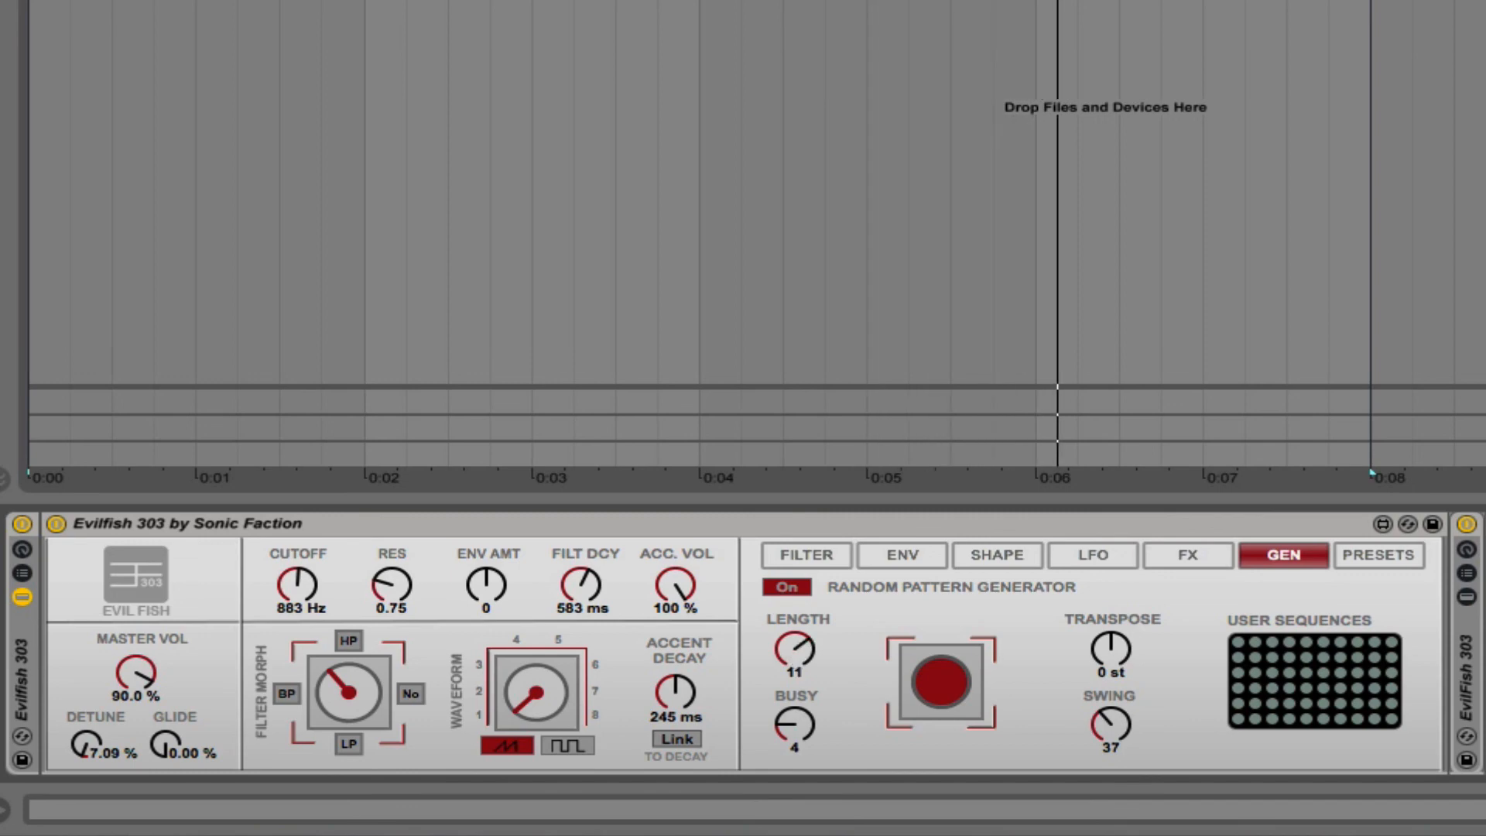
left_click_drag(783, 649, 783, 661)
left_click_drag(794, 726, 794, 719)
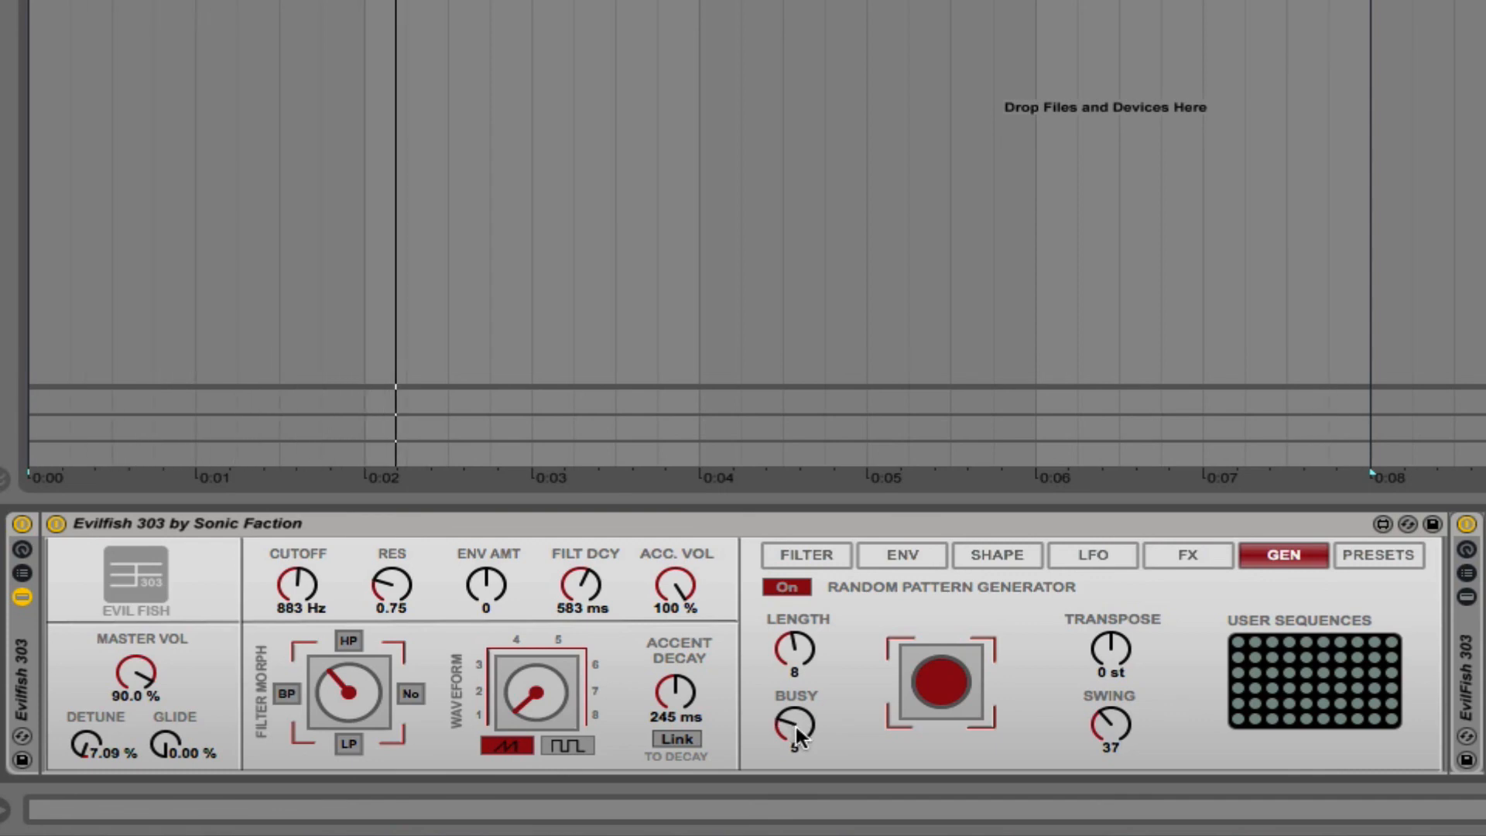
left_click_drag(796, 727, 795, 719)
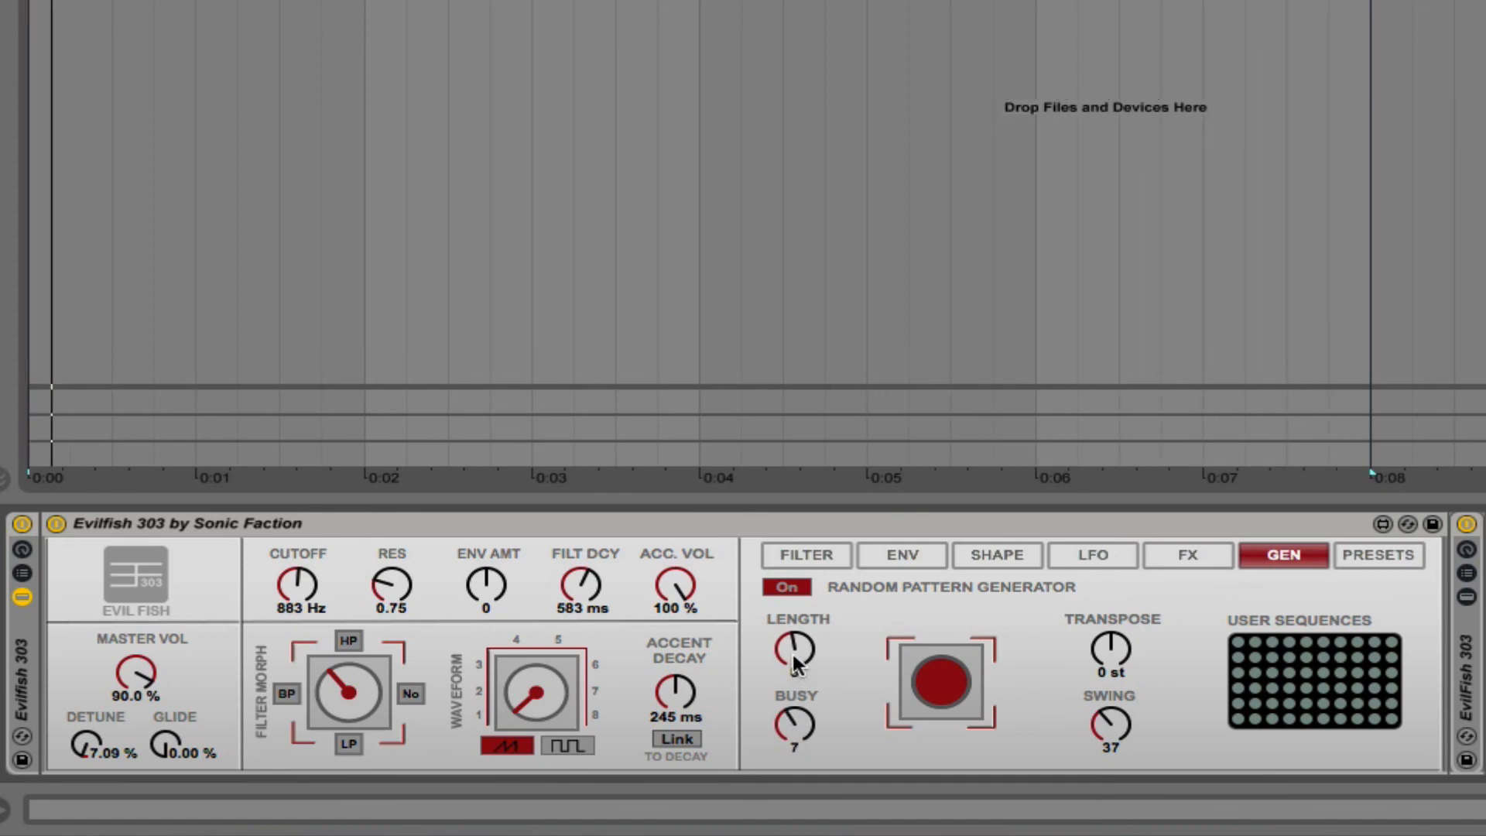
Set the random pattern's length to 16 and its busy amount to 4.
left_click_drag(793, 650, 792, 639)
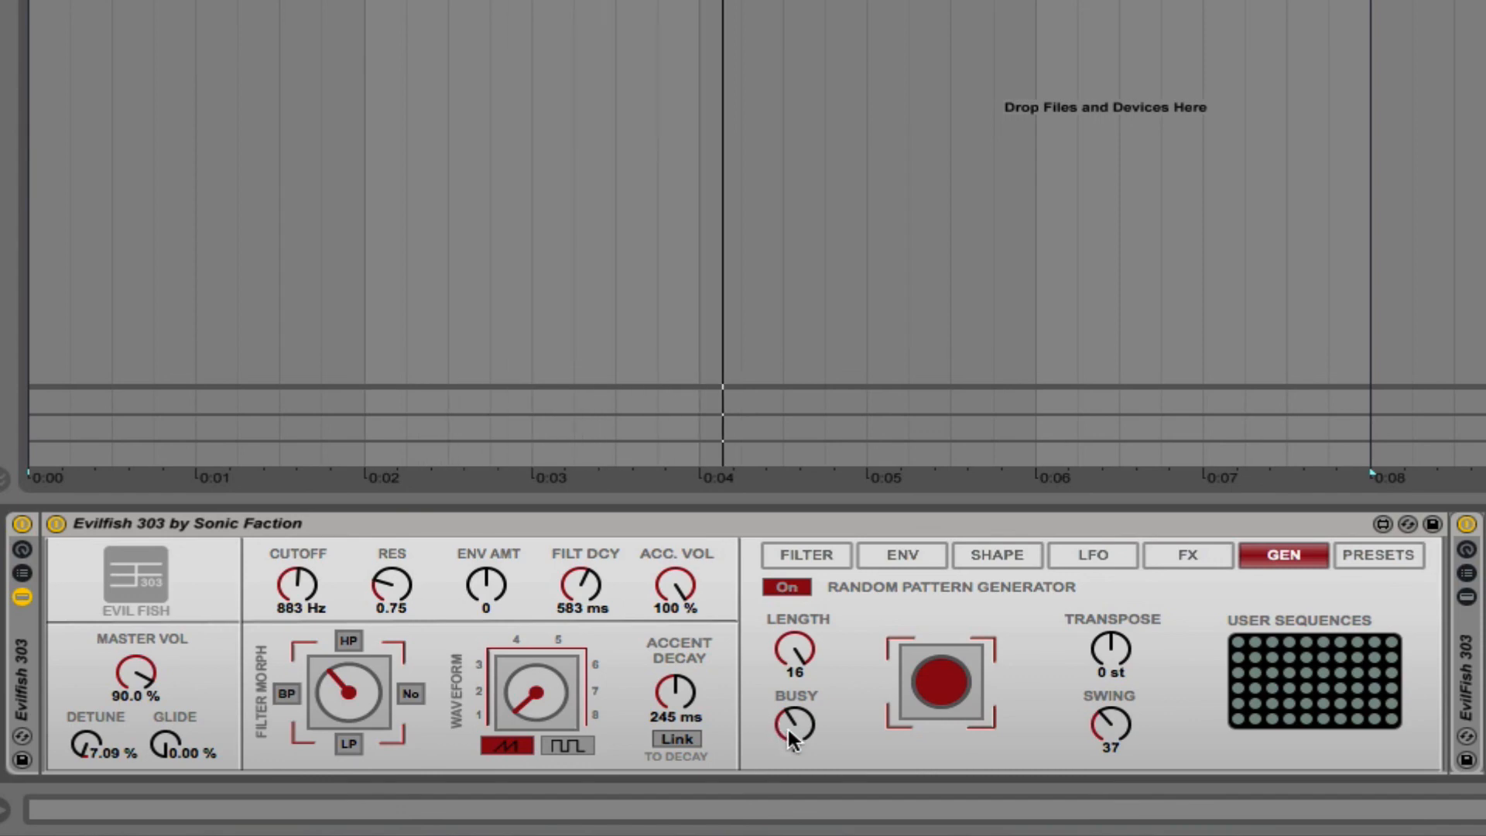
mouse_move(791, 725)
left_mouse_down()
mouse_move(791, 714)
mouse_move(789, 741)
left_mouse_up()
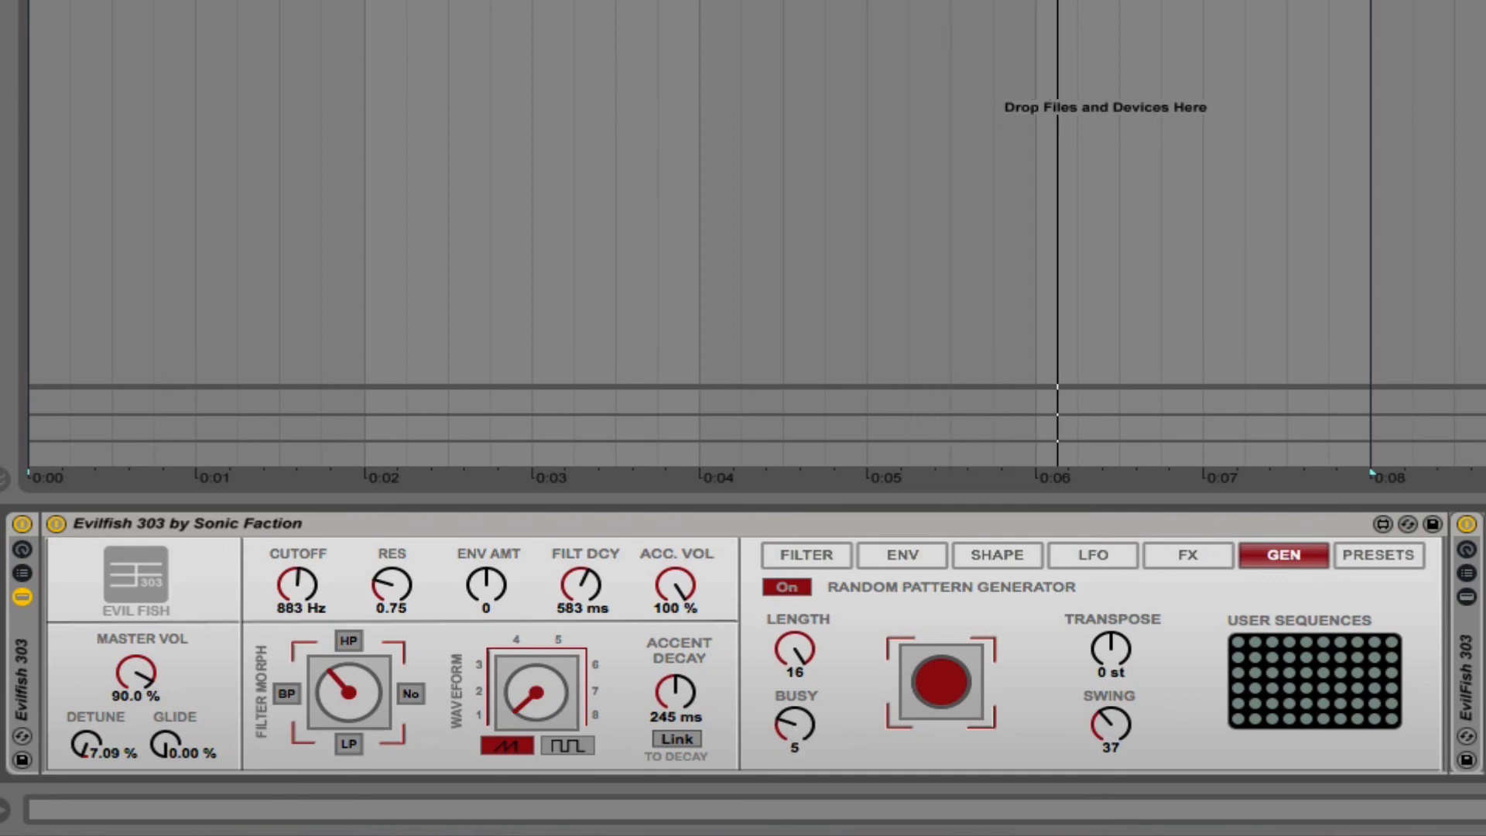
left_click_drag(791, 728, 791, 733)
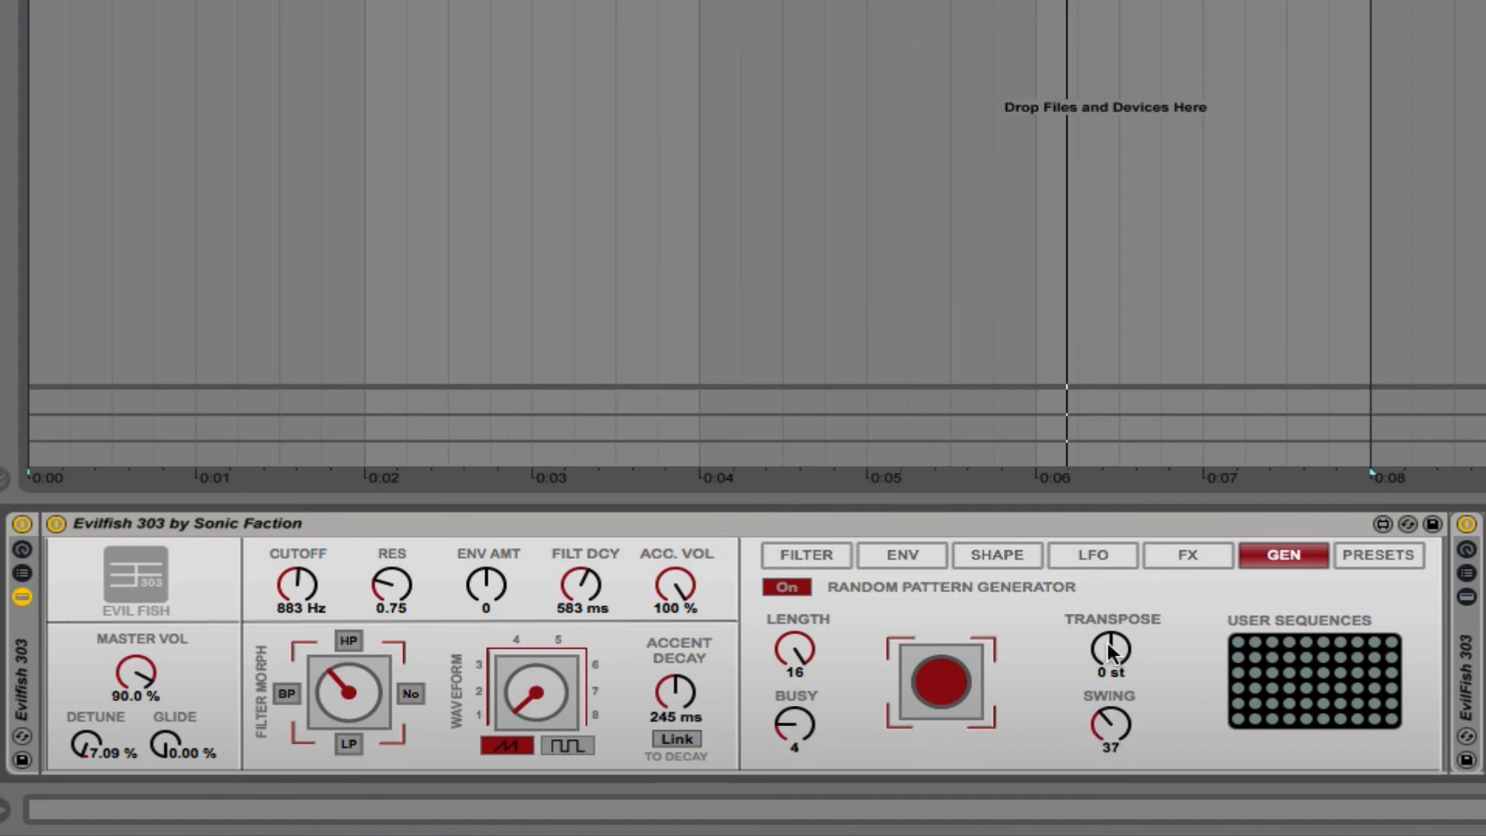
Show the preset controls, glance through the factory preset list, and randomize the instrument's sound several times.
left_click(1381, 551)
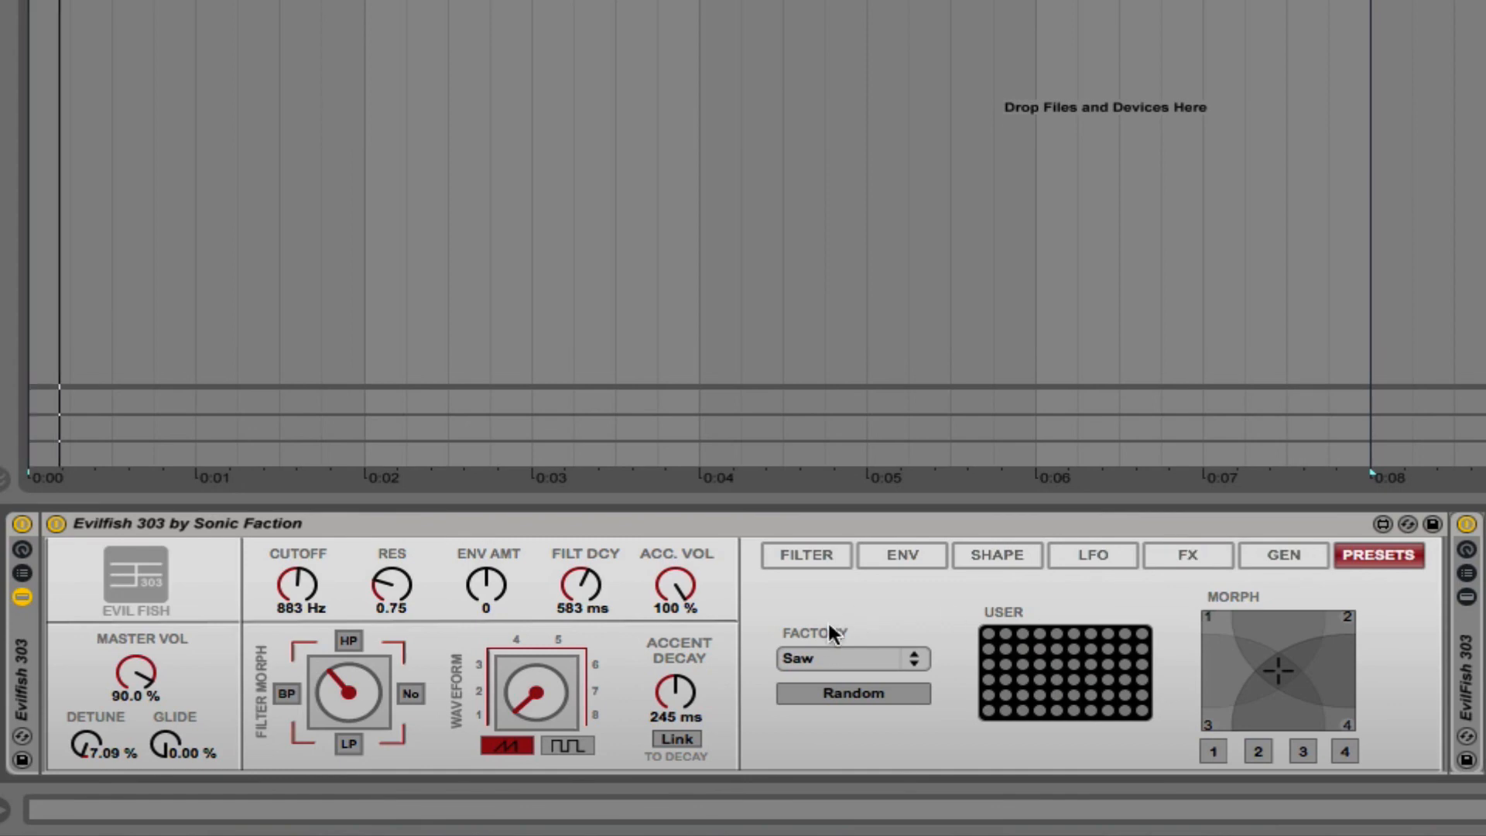
left_click(853, 694)
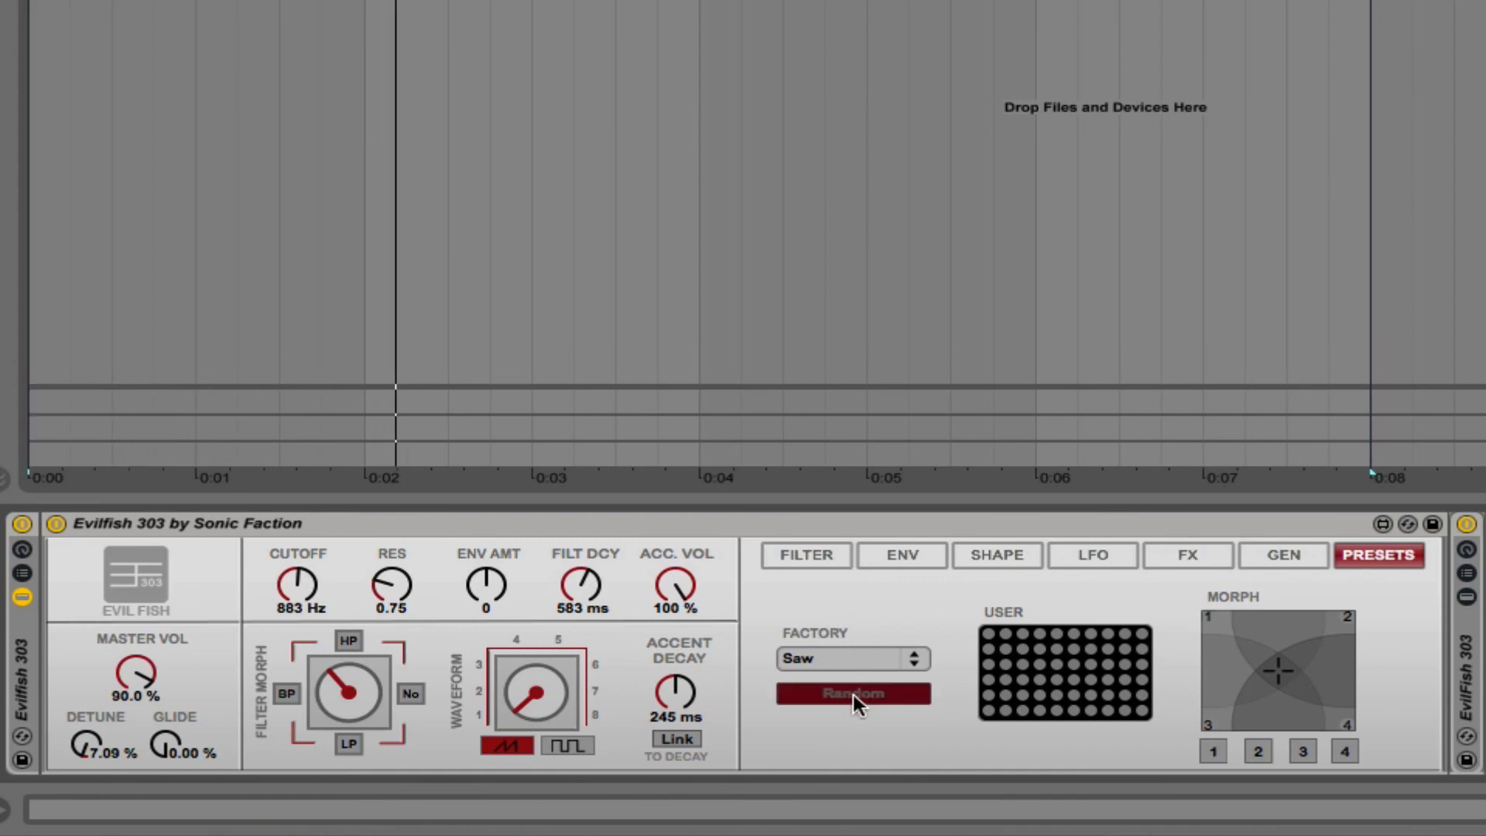
left_click(853, 658)
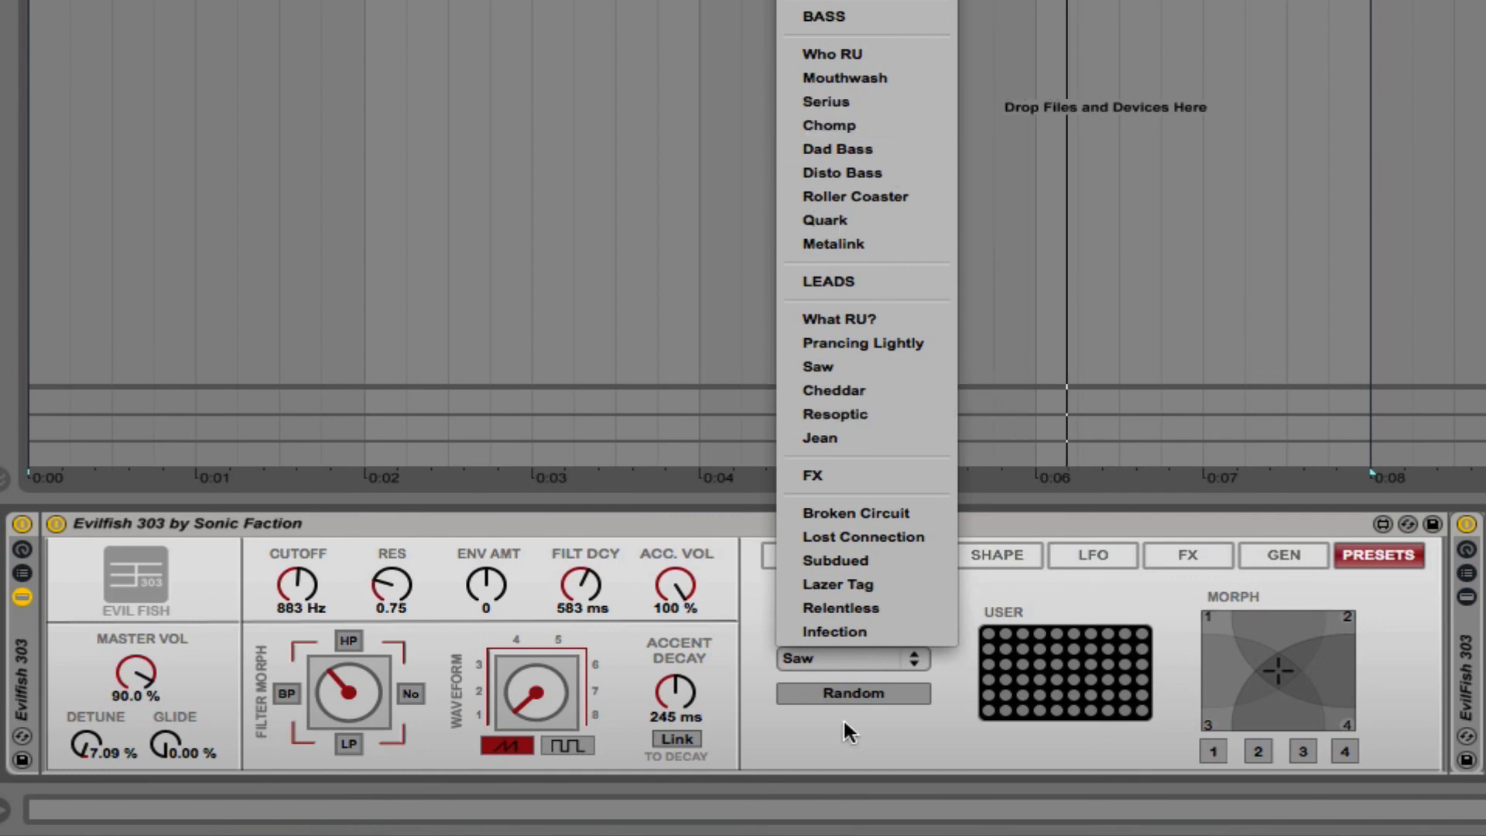
left_click(841, 690)
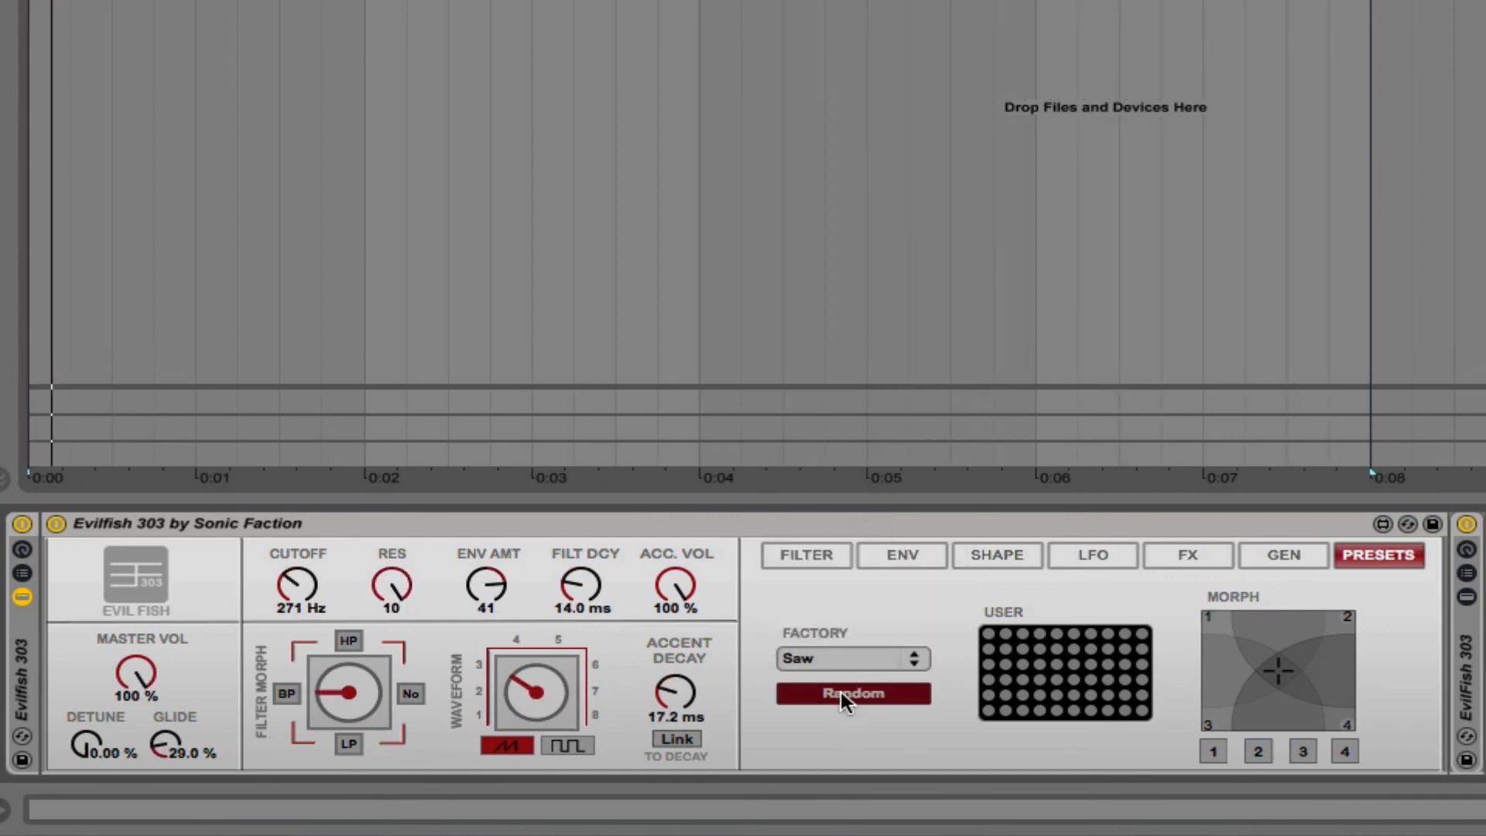
left_click(834, 690)
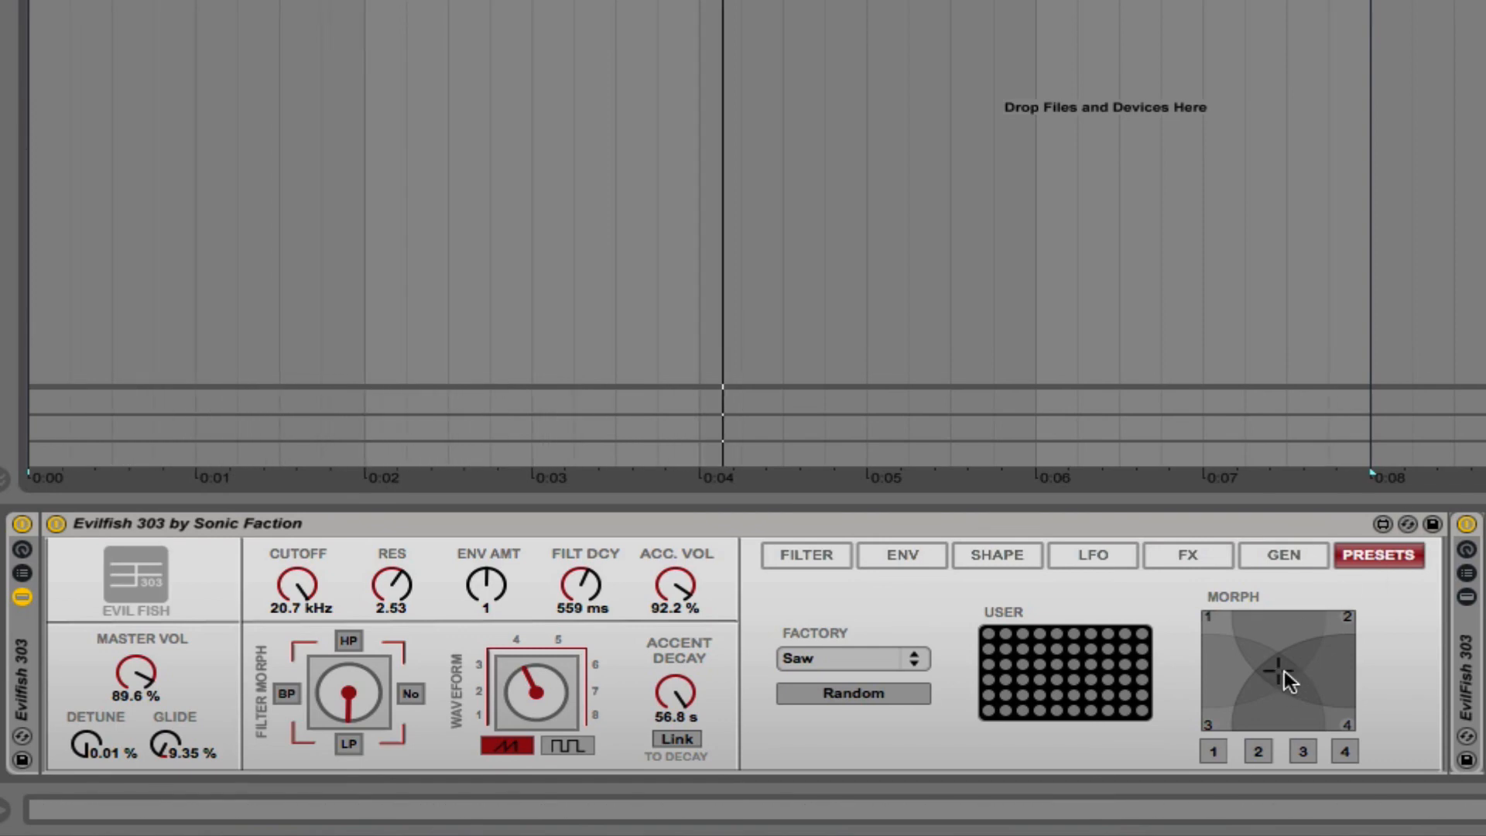
Try preset morphing: use morph slot 1, randomize the sound again, and move the morph point from near corner 1 to near corner 3.
left_click_drag(1284, 670, 1219, 704)
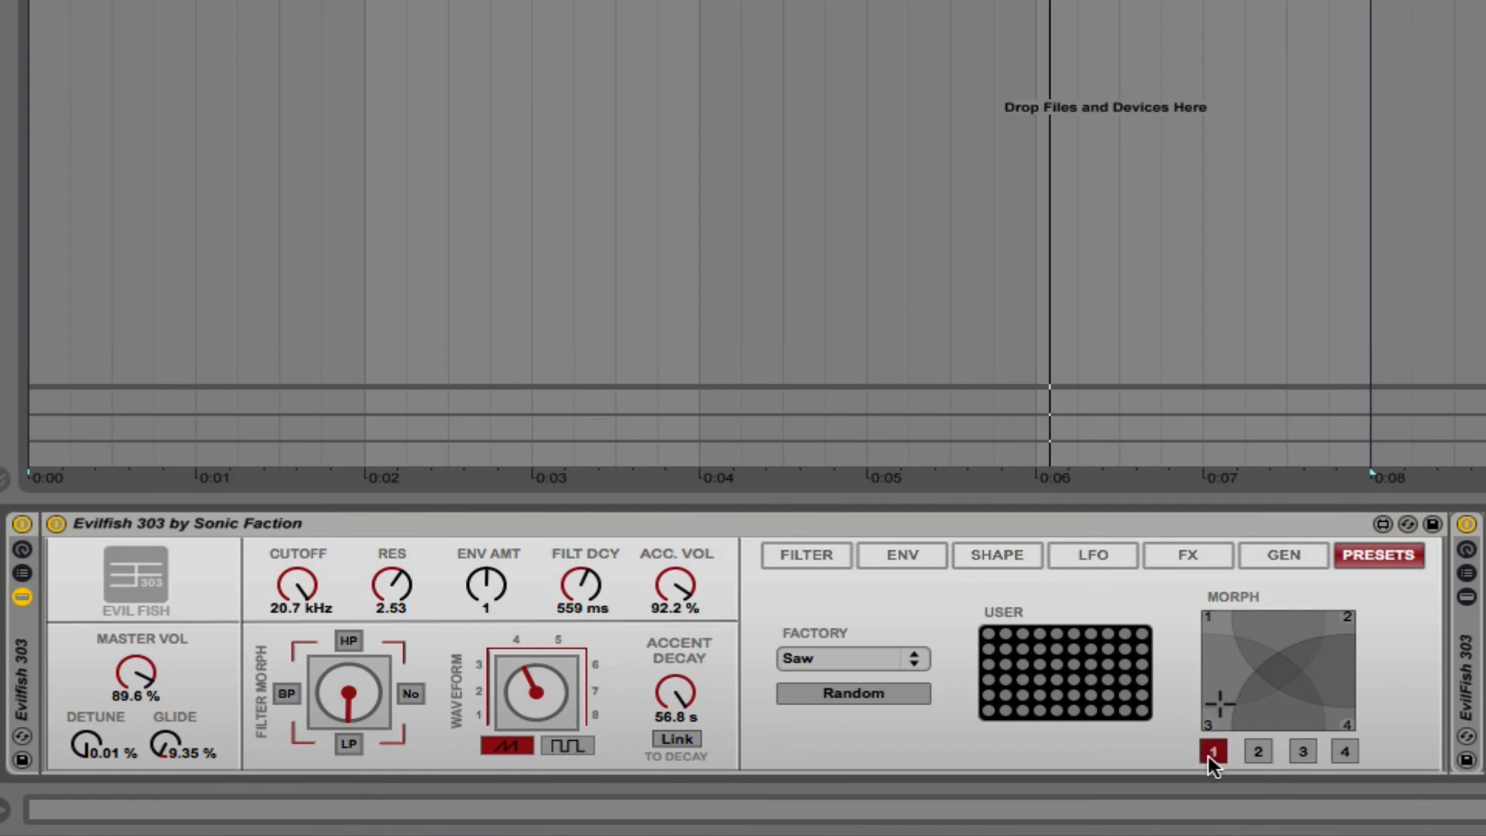
left_click(870, 692)
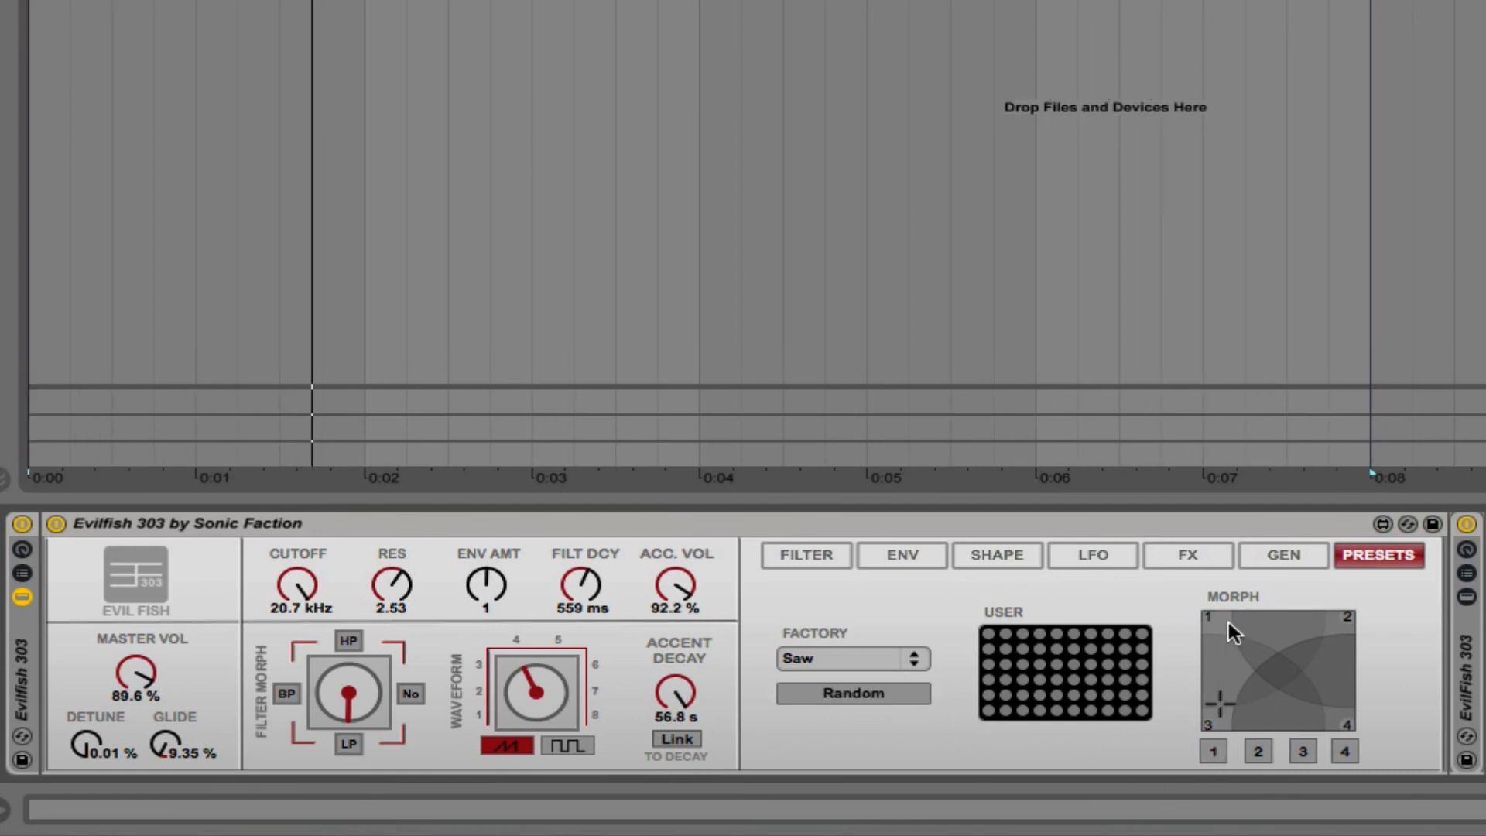
left_click_drag(1229, 621, 1224, 702)
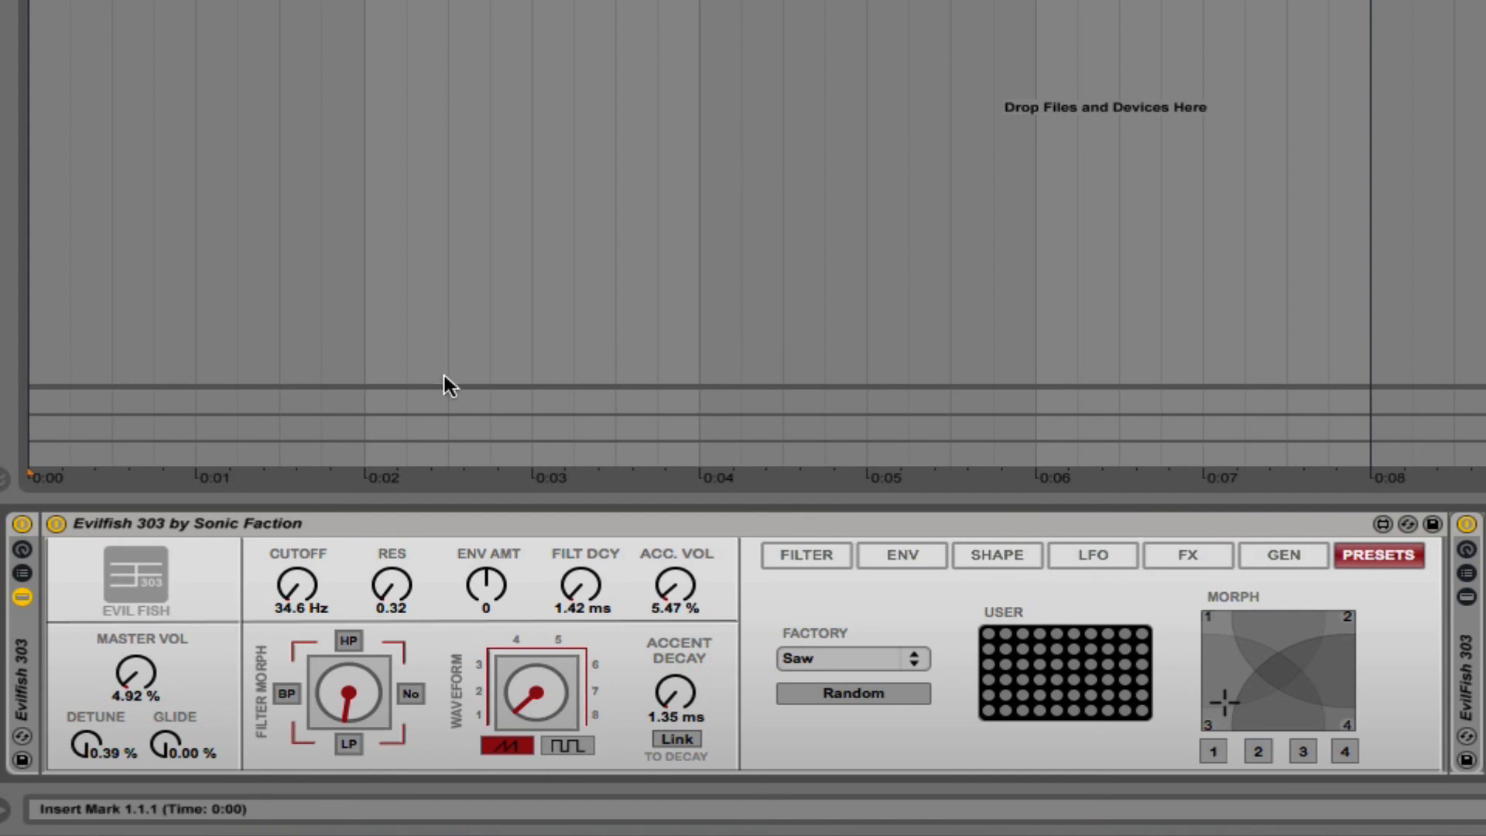
Show the random pattern generator page and select the Evilfish 303 device.
left_click(405, 520)
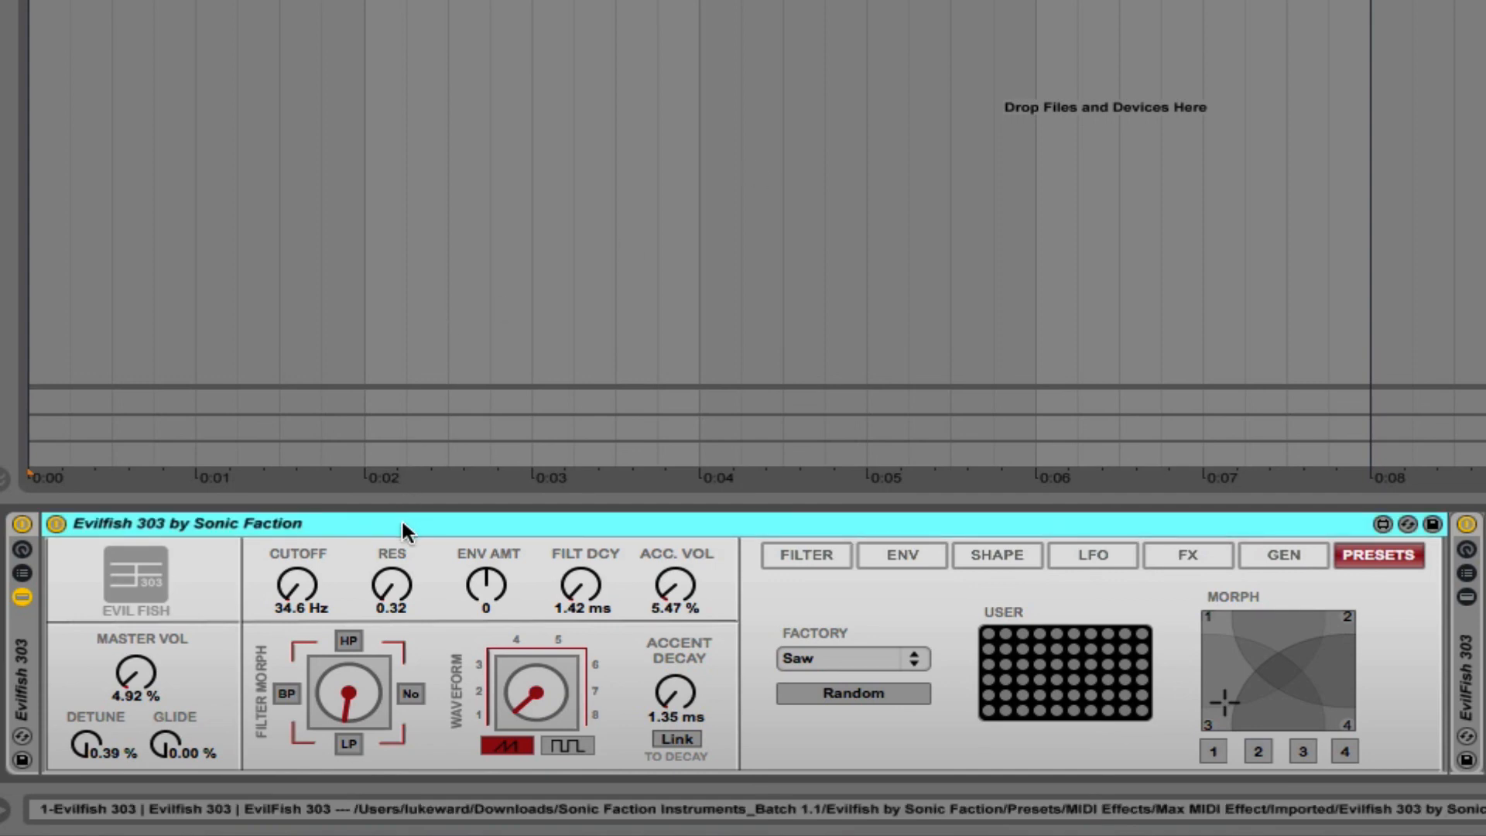
left_click(1279, 554)
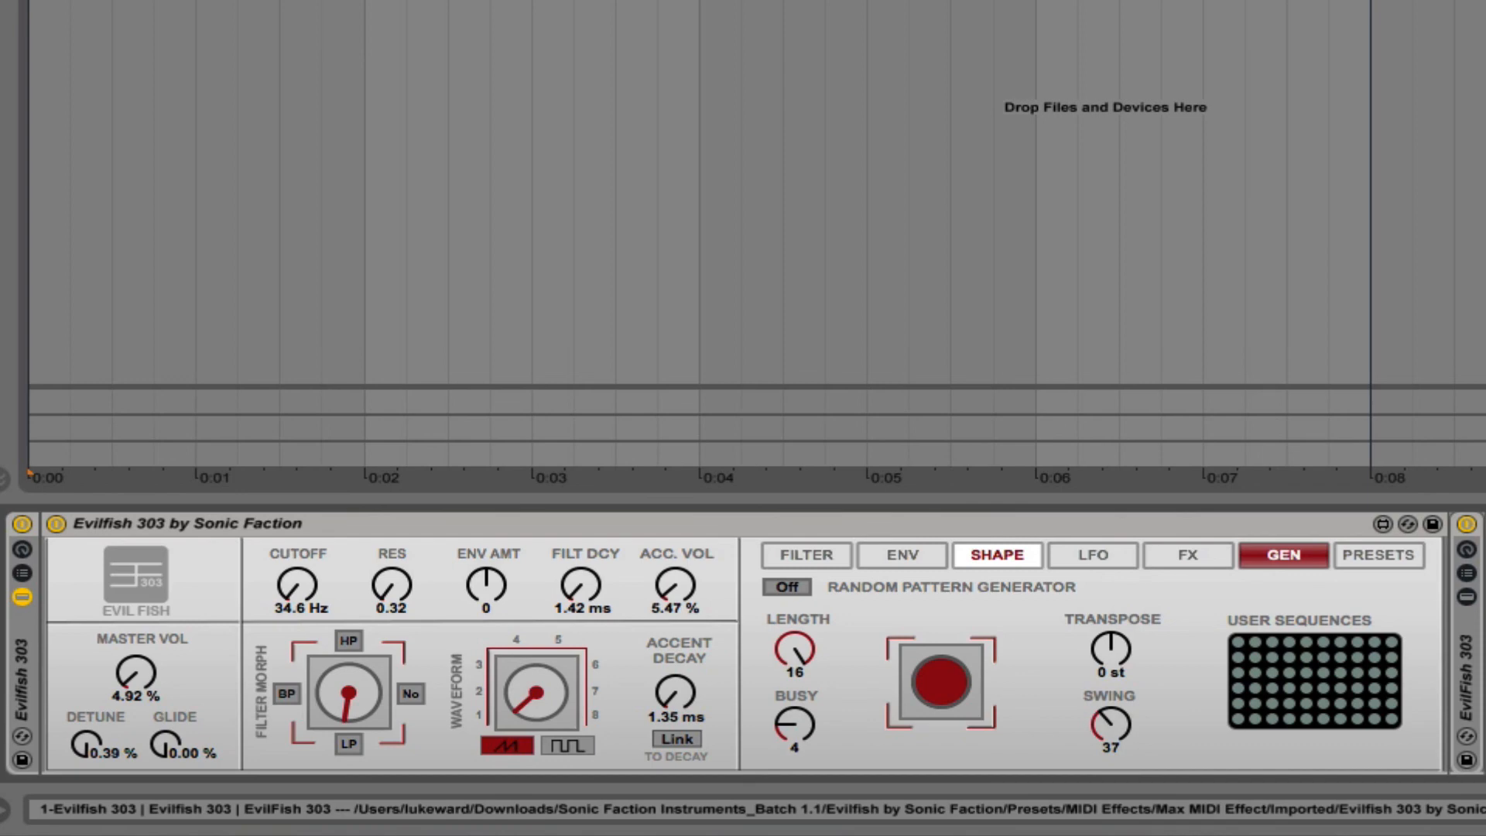
left_click(500, 525)
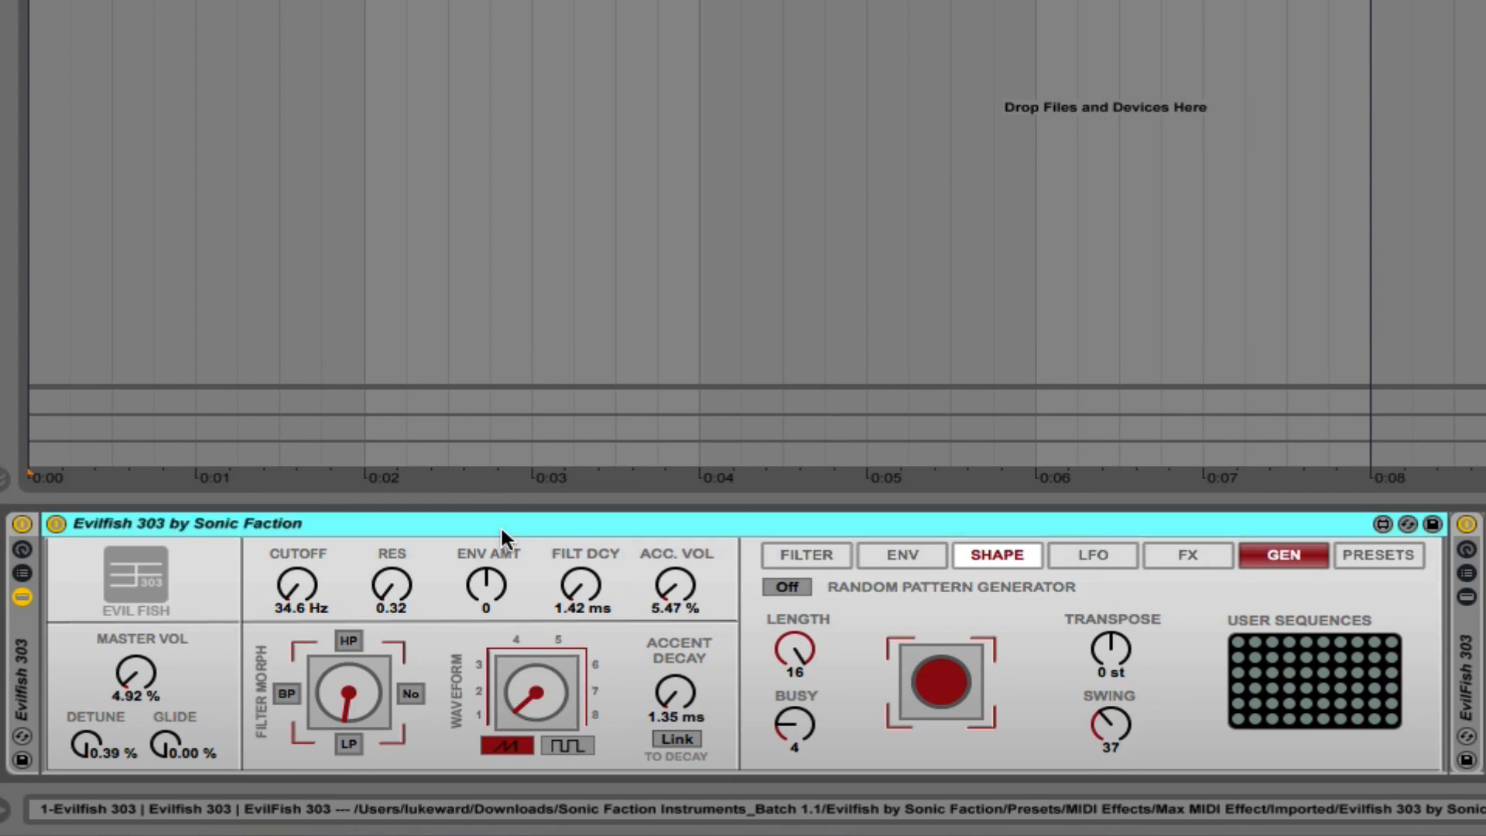